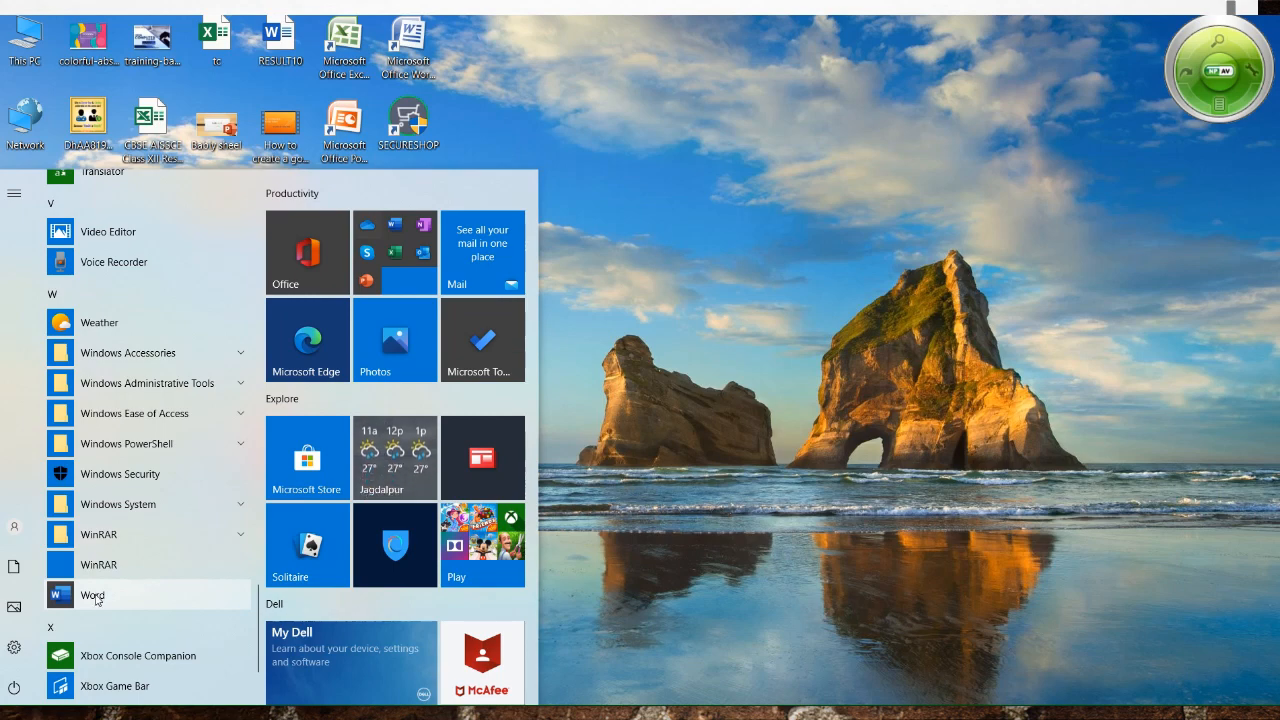
Step: Start Word and create a new blank document
{"action": "left_click", "coordinate": [93, 595]}
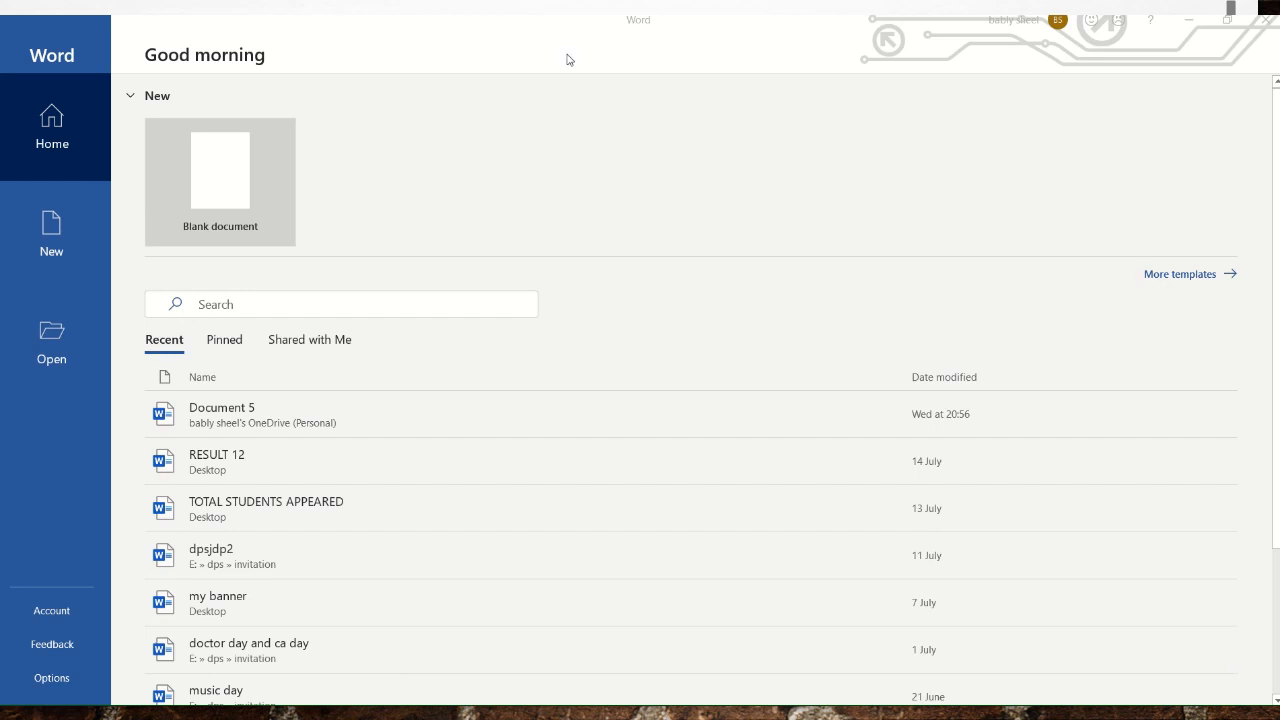
{"action": "left_click", "coordinate": [237, 188]}
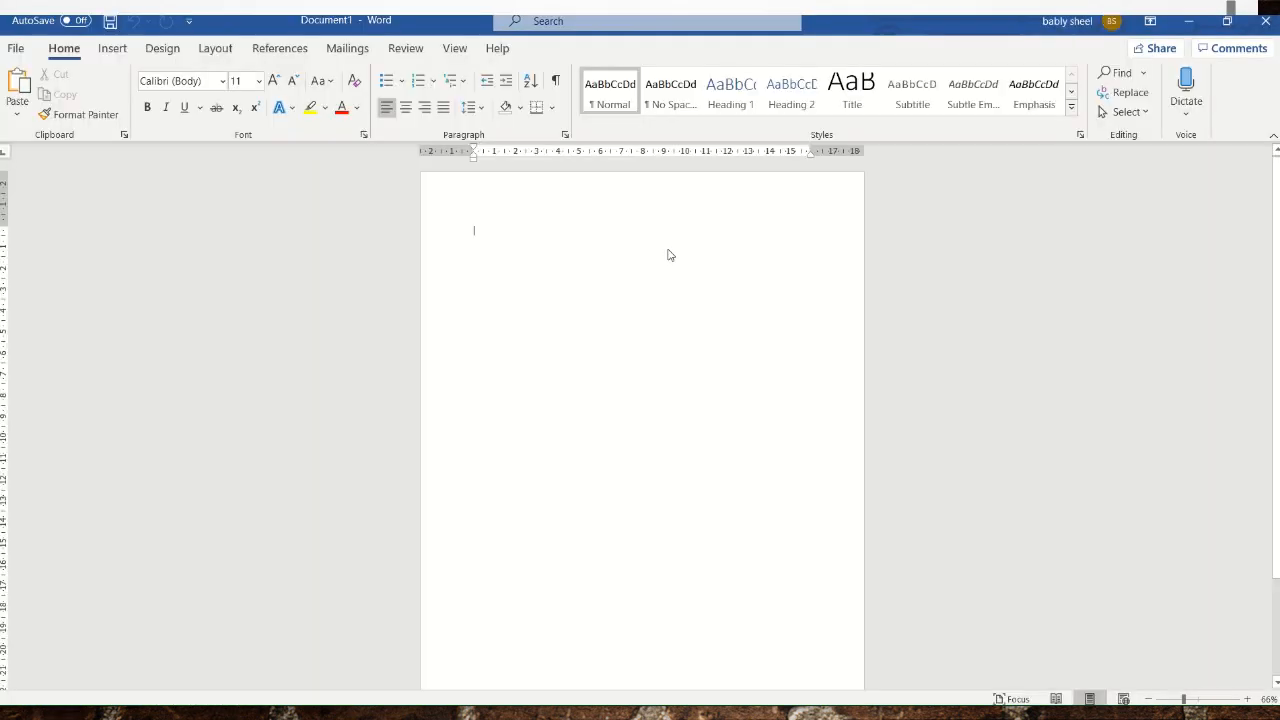
{"action": "right_click", "coordinate": [669, 240]}
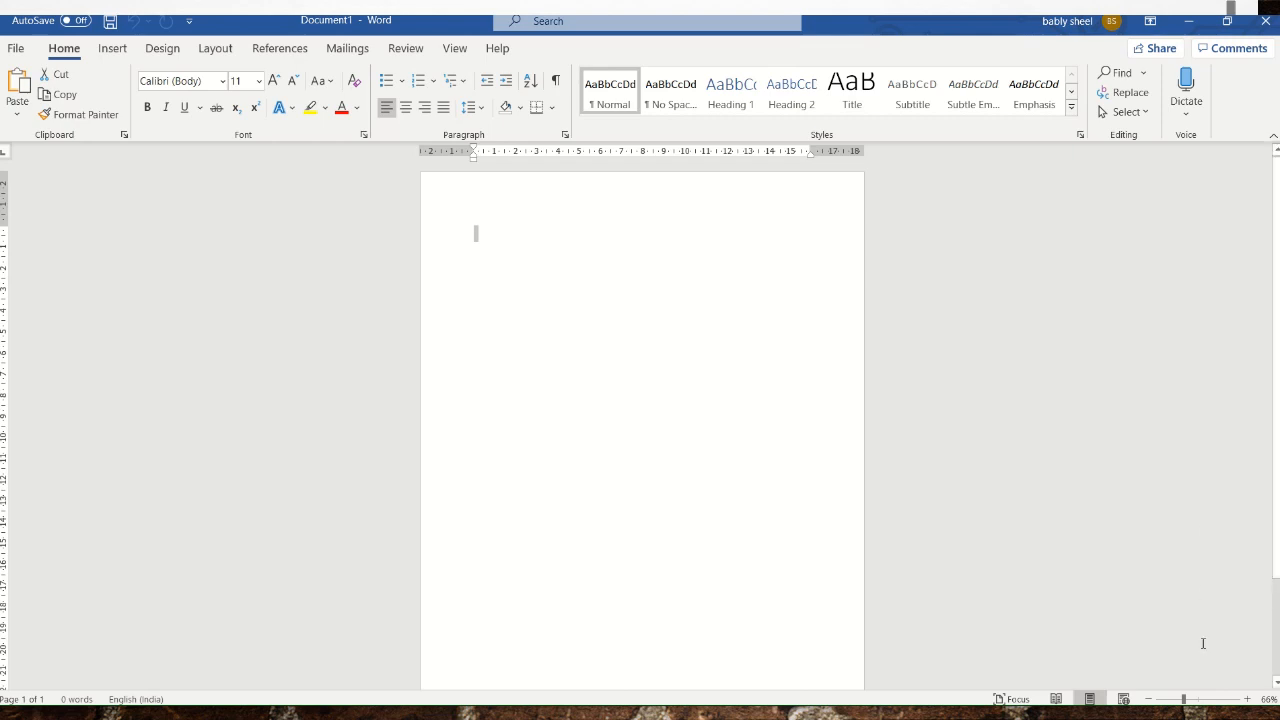
Step: Write "Dps Jagdalpur" on the first line of the document
{"action": "left_click_drag", "start_coordinate": [1186, 699], "coordinate": [1189, 701]}
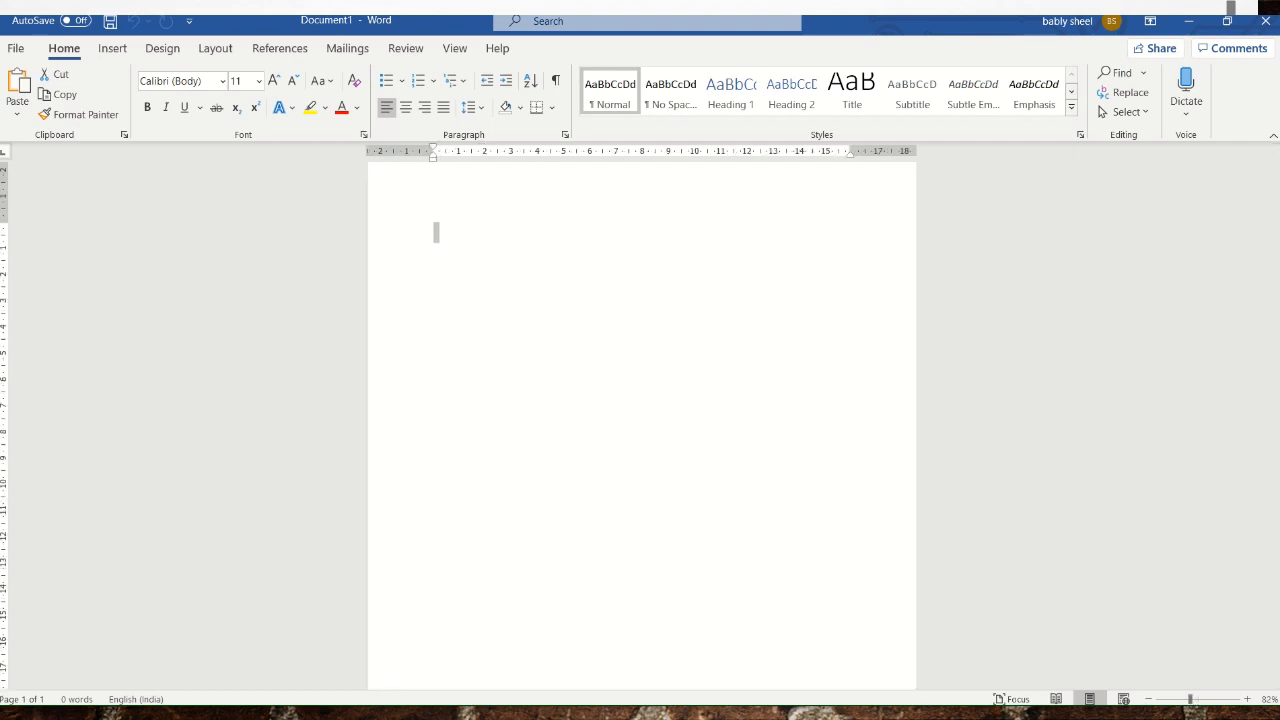
{"action": "mouse_move", "coordinate": [606, 17]}
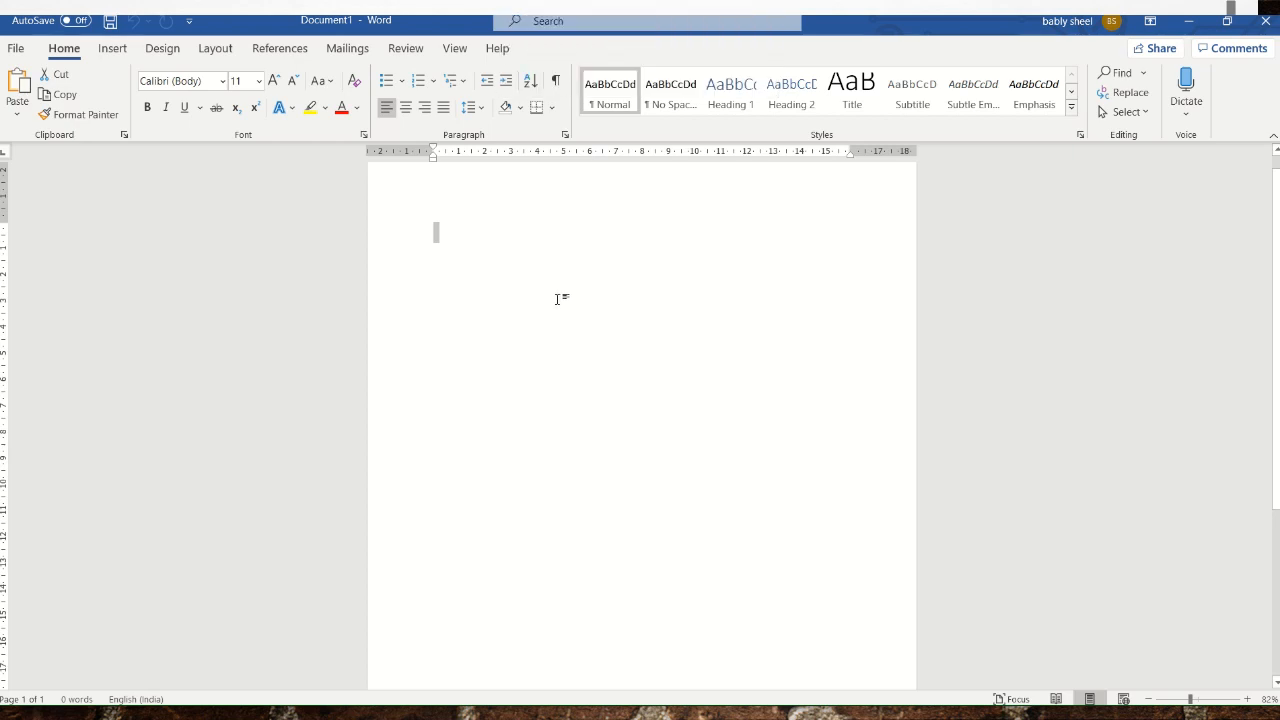
{"action": "left_click", "coordinate": [547, 252]}
{"action": "type", "text": "Dps "}
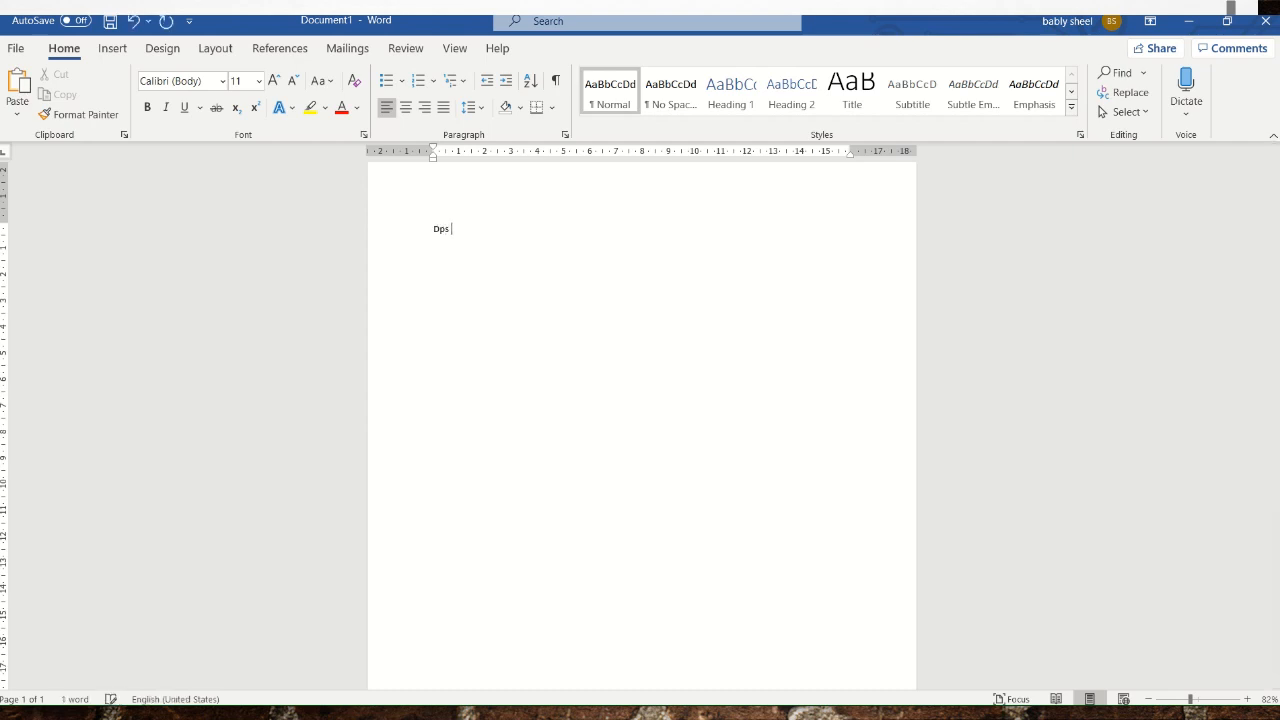
{"action": "type", "text": "Jagdalpur"}
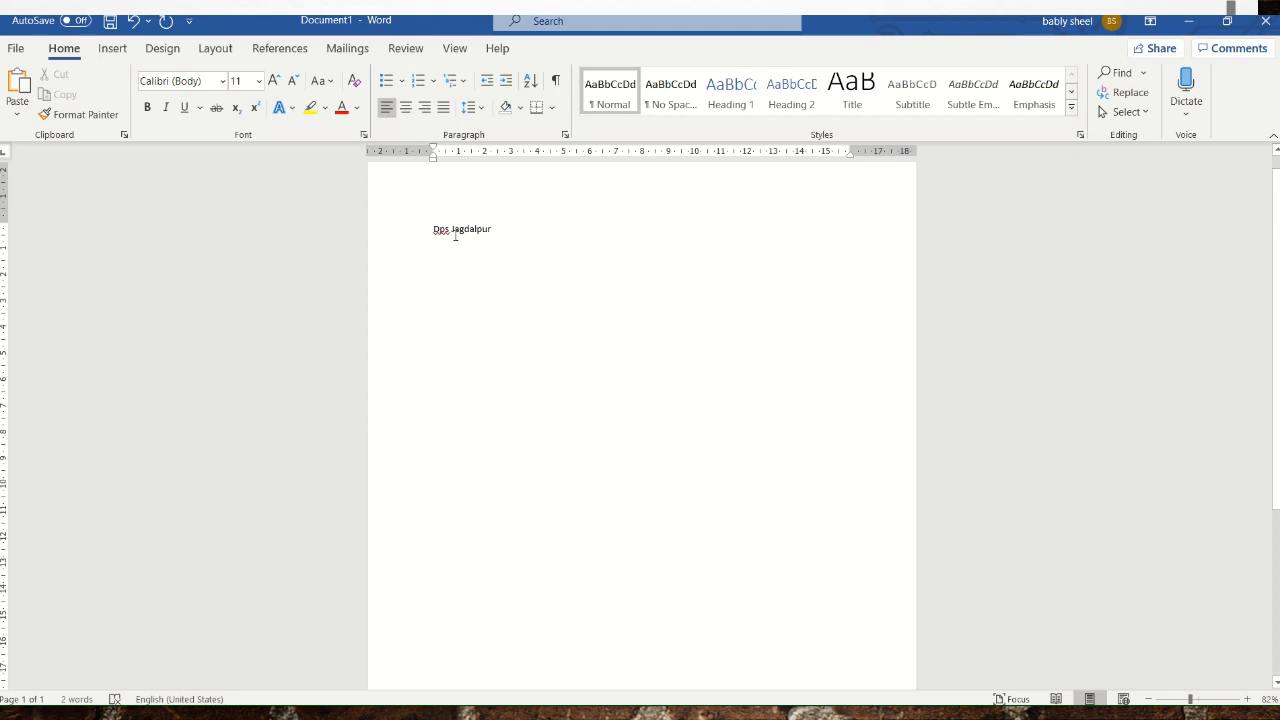
Step: Select the whole "Dps Jagdalpur" line and change its font to Times New Roman
{"action": "left_click_drag", "start_coordinate": [430, 228], "coordinate": [522, 234]}
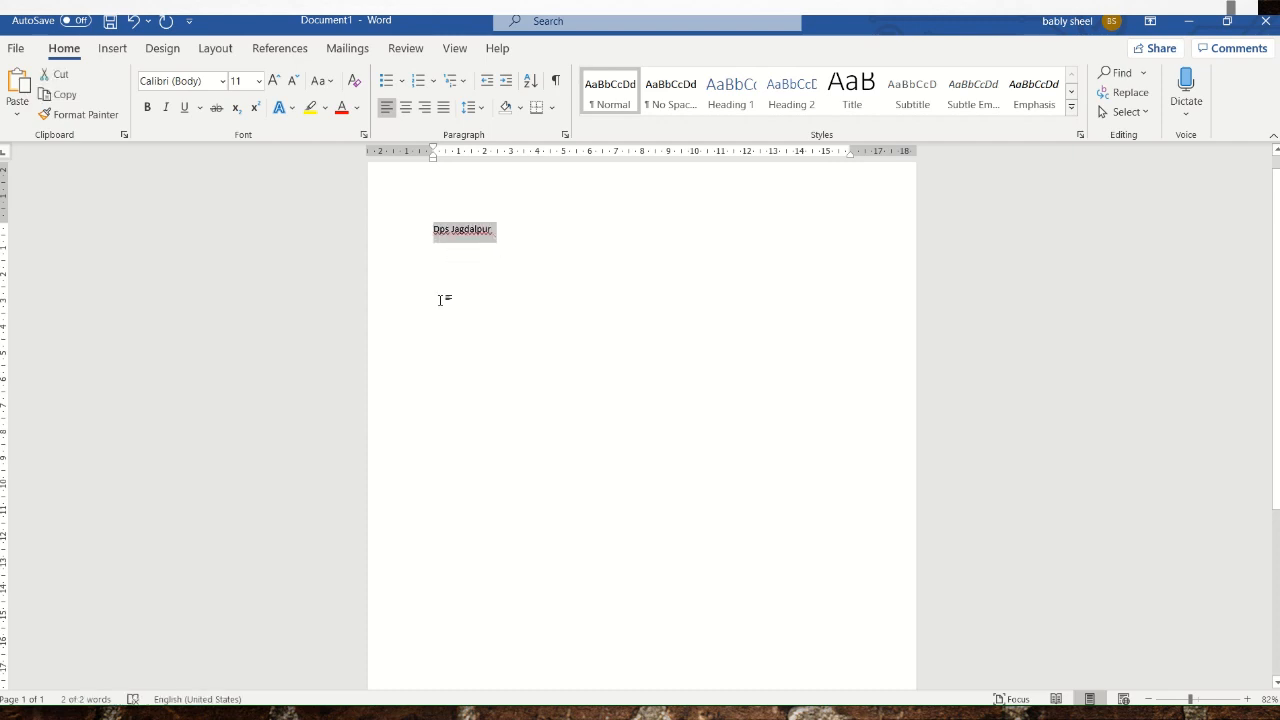
{"action": "left_click", "coordinate": [425, 241]}
{"action": "left_click_drag", "start_coordinate": [424, 238], "coordinate": [508, 238]}
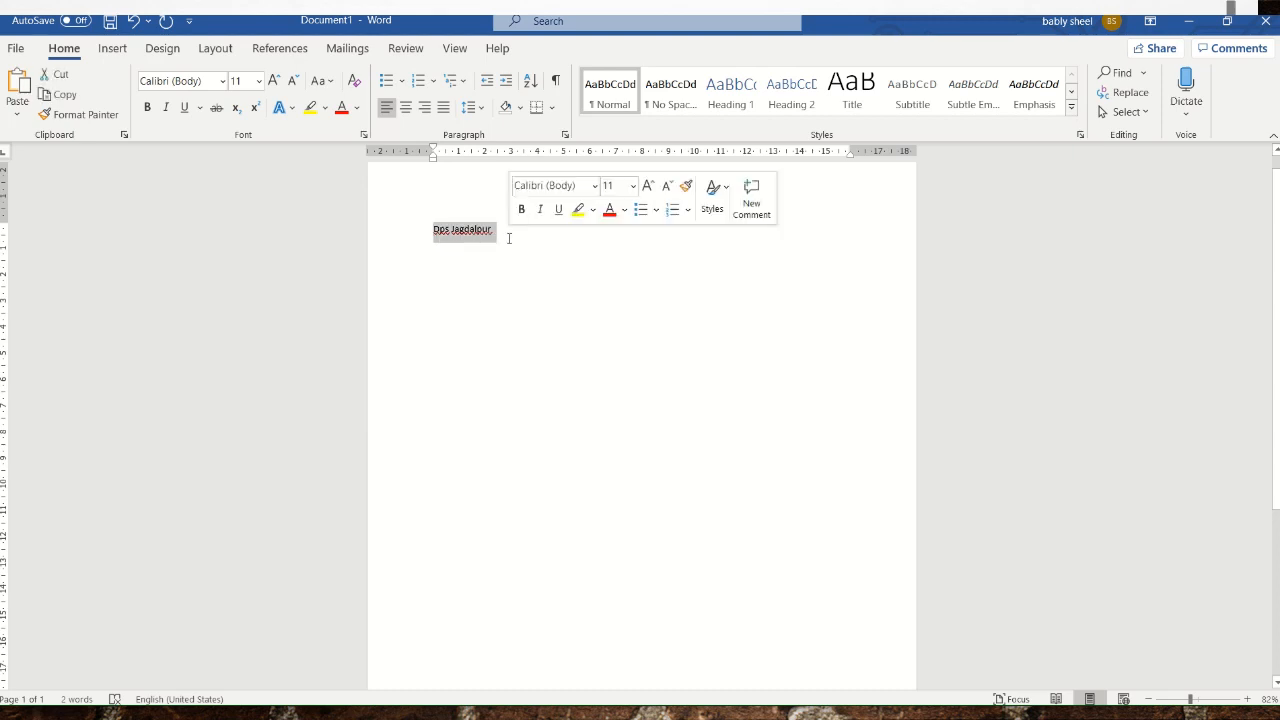
{"action": "left_click", "coordinate": [224, 88]}
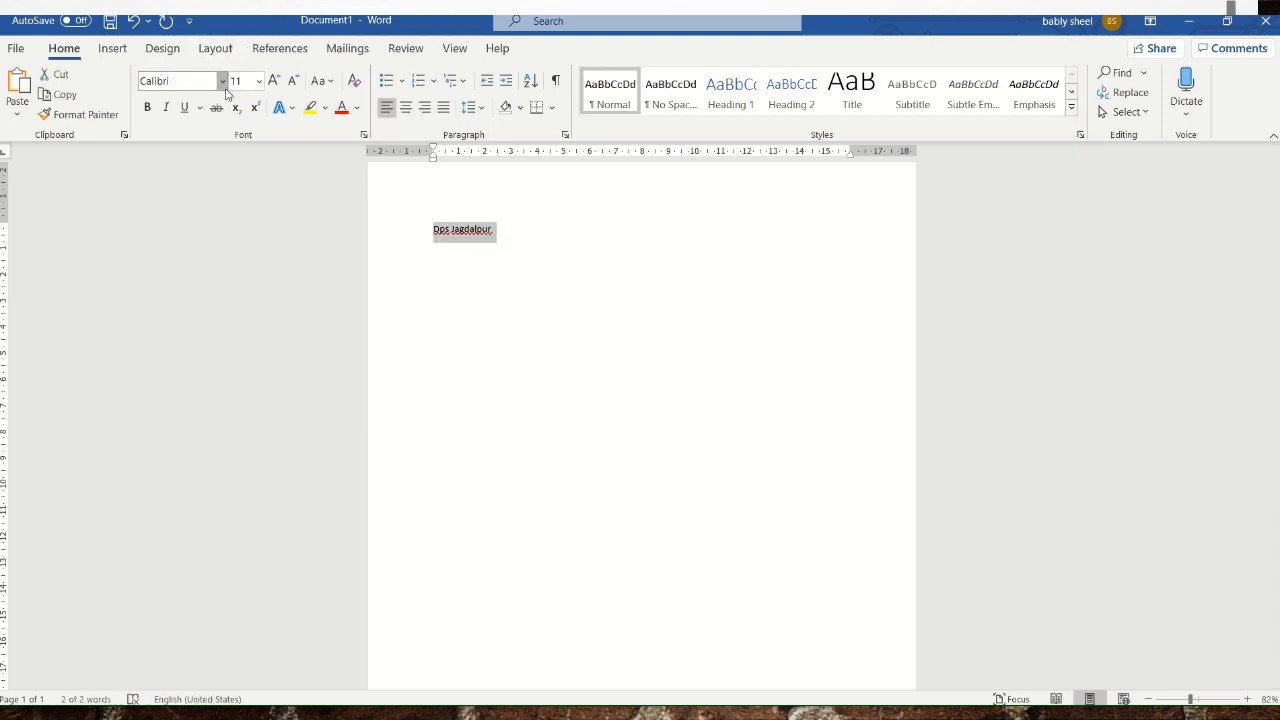
{"action": "left_click", "coordinate": [224, 86]}
{"action": "left_click", "coordinate": [224, 86]}
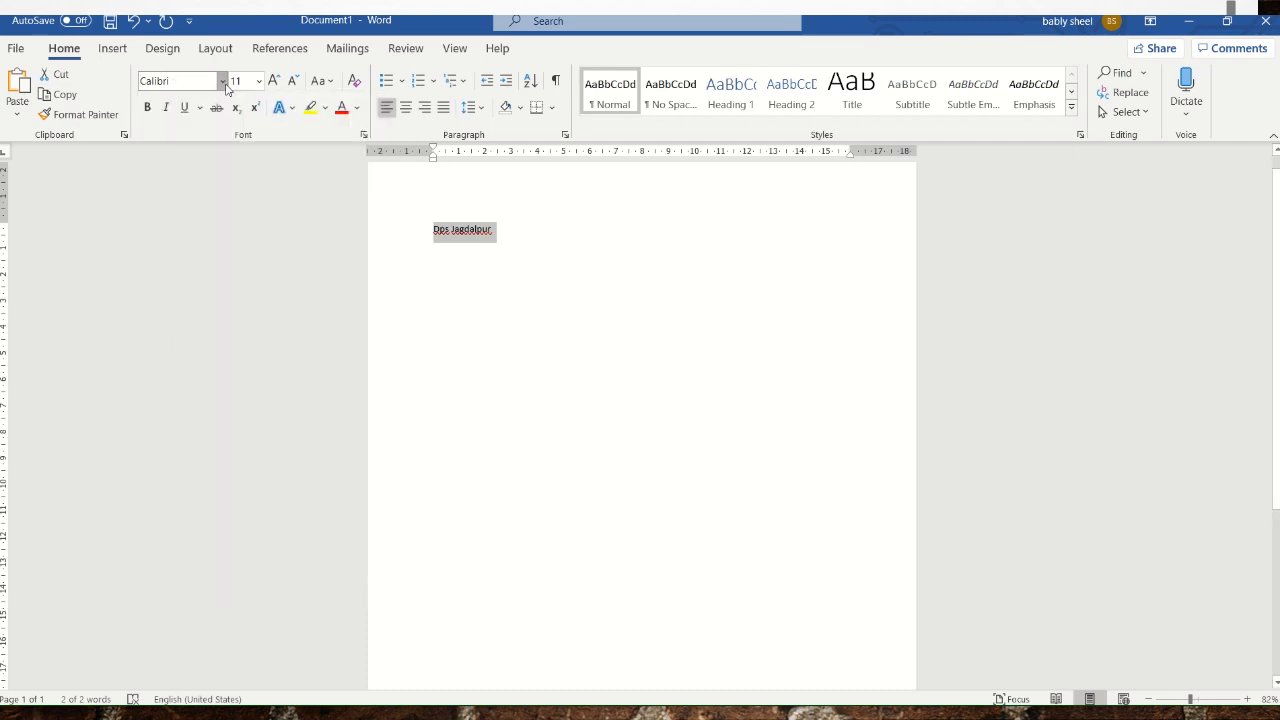
{"action": "left_click", "coordinate": [224, 86]}
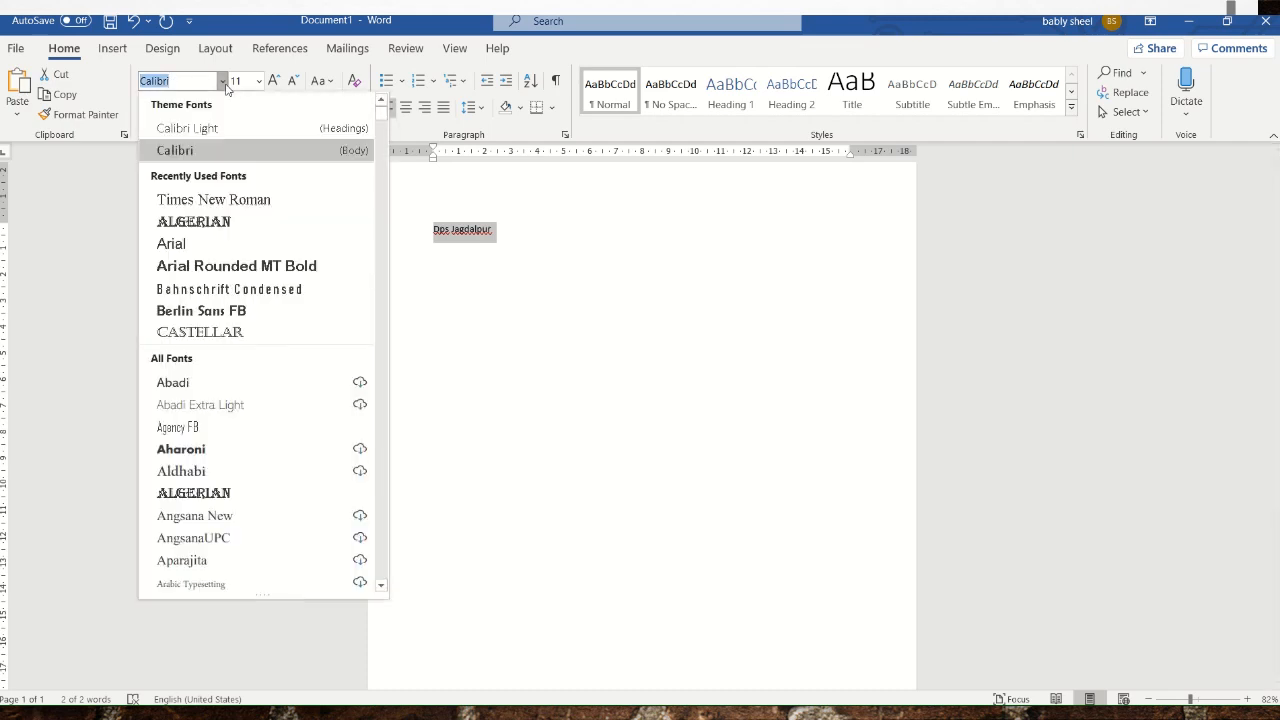
{"action": "left_click", "coordinate": [222, 201]}
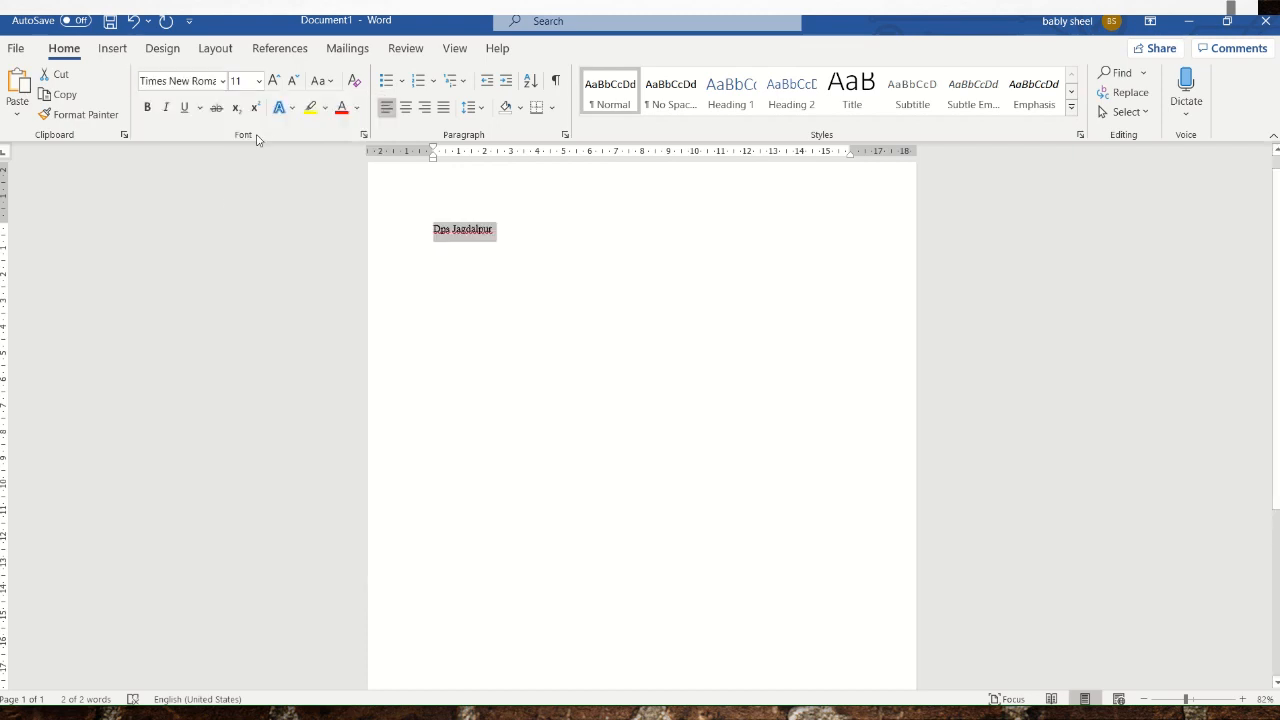
Step: Set the selected line's font size to 22, shrink it to 20, and grow it to 24
{"action": "left_click", "coordinate": [259, 80]}
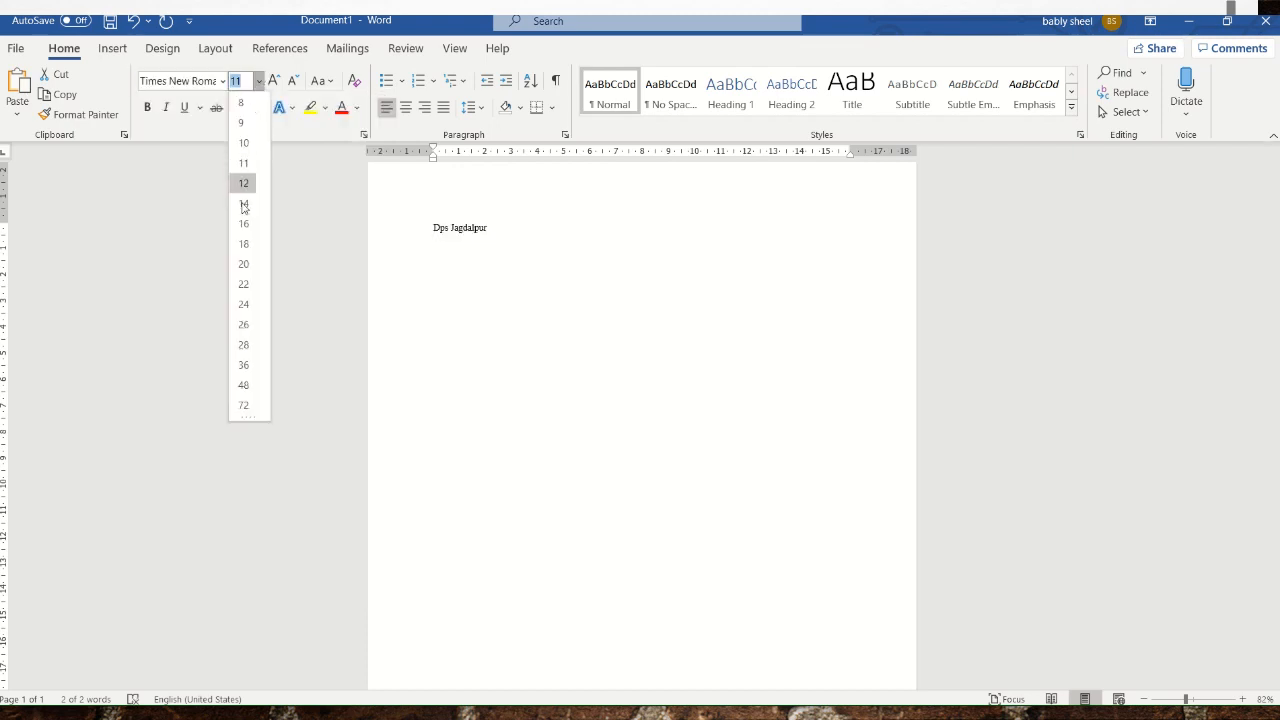
{"action": "left_click", "coordinate": [244, 284]}
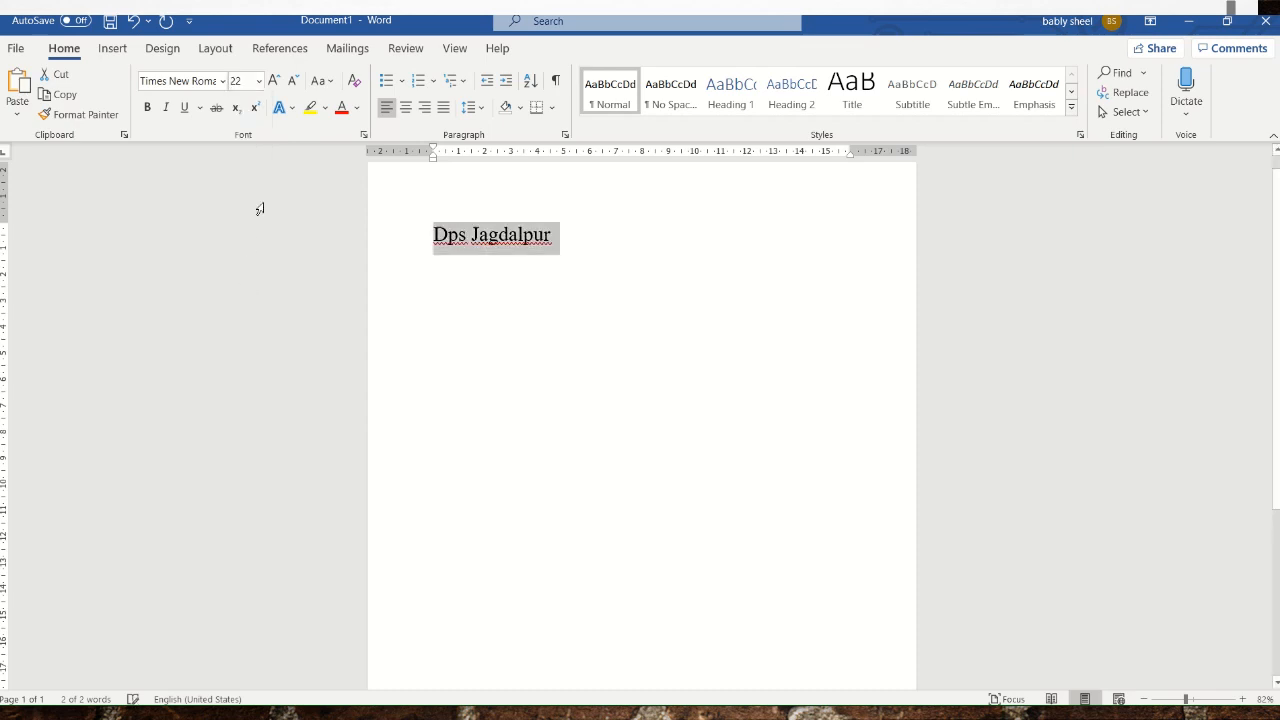
{"action": "left_click", "coordinate": [292, 83]}
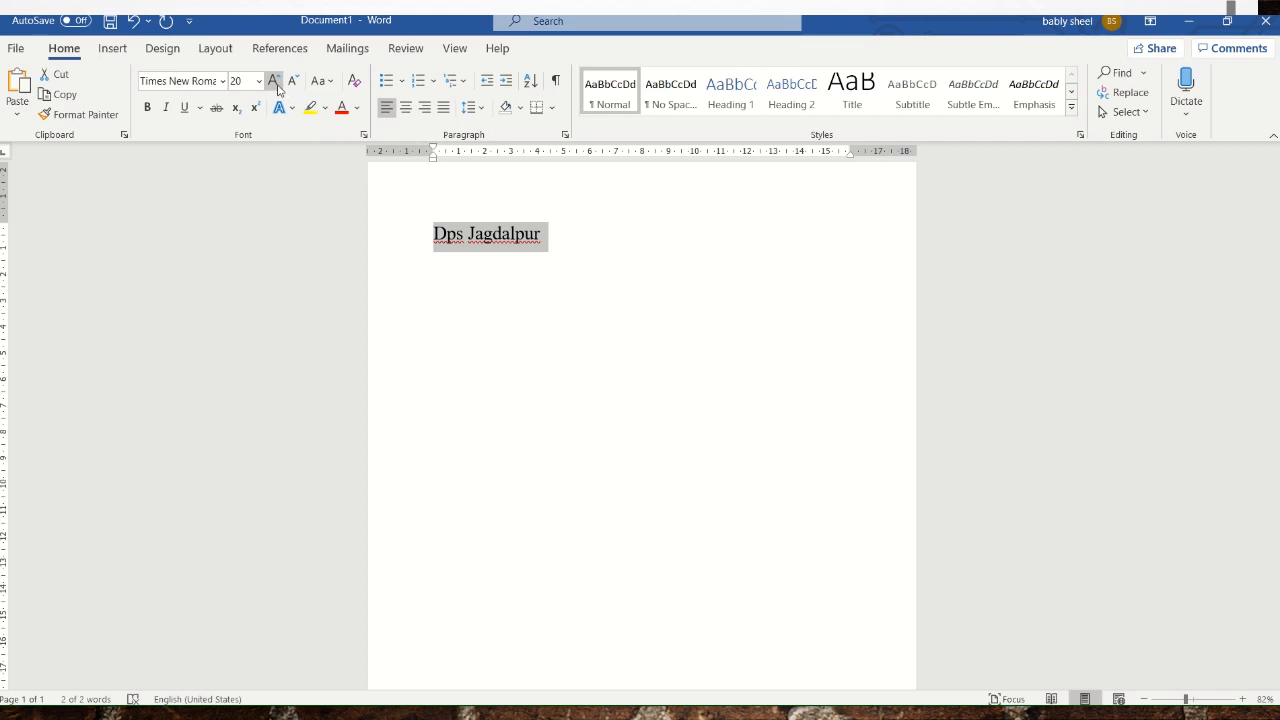
{"action": "left_click", "coordinate": [273, 81]}
{"action": "left_click", "coordinate": [273, 81]}
Step: Change the selected line's case through lowercase, UPPERCASE and tOGGLE cASE, ending on Sentence case
{"action": "left_click", "coordinate": [329, 82]}
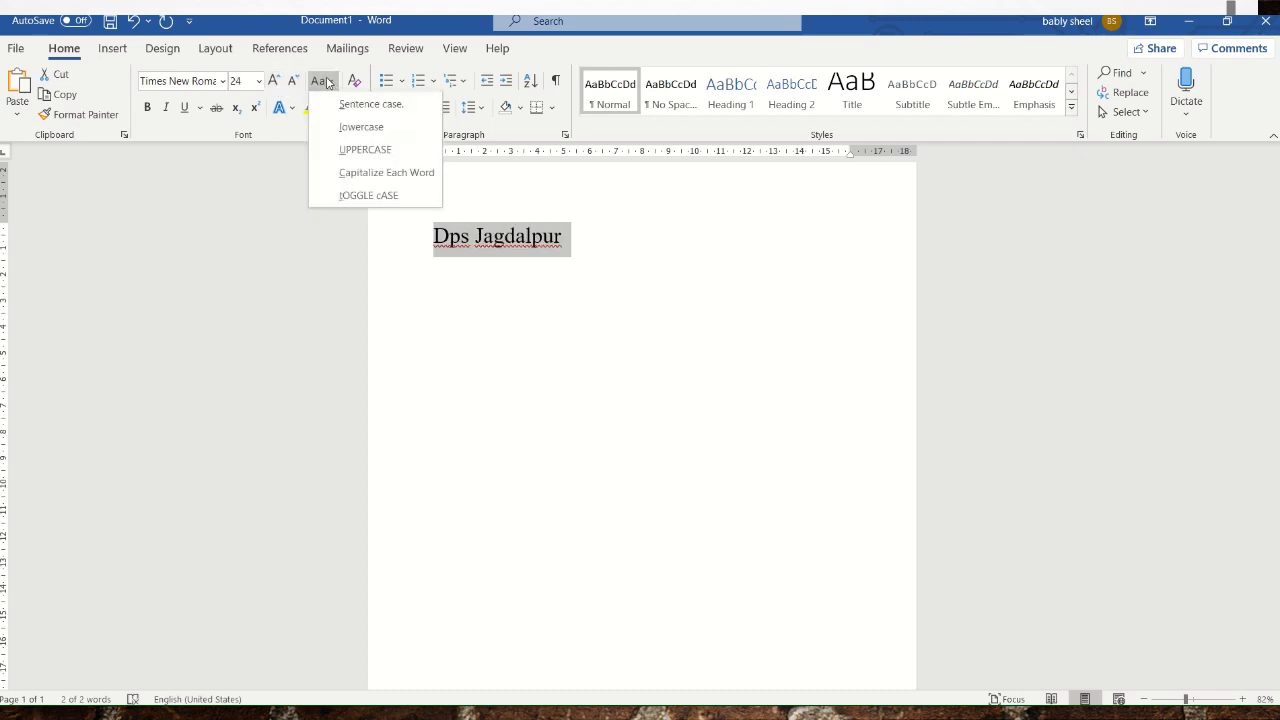
{"action": "left_click", "coordinate": [358, 127]}
{"action": "left_click", "coordinate": [322, 81]}
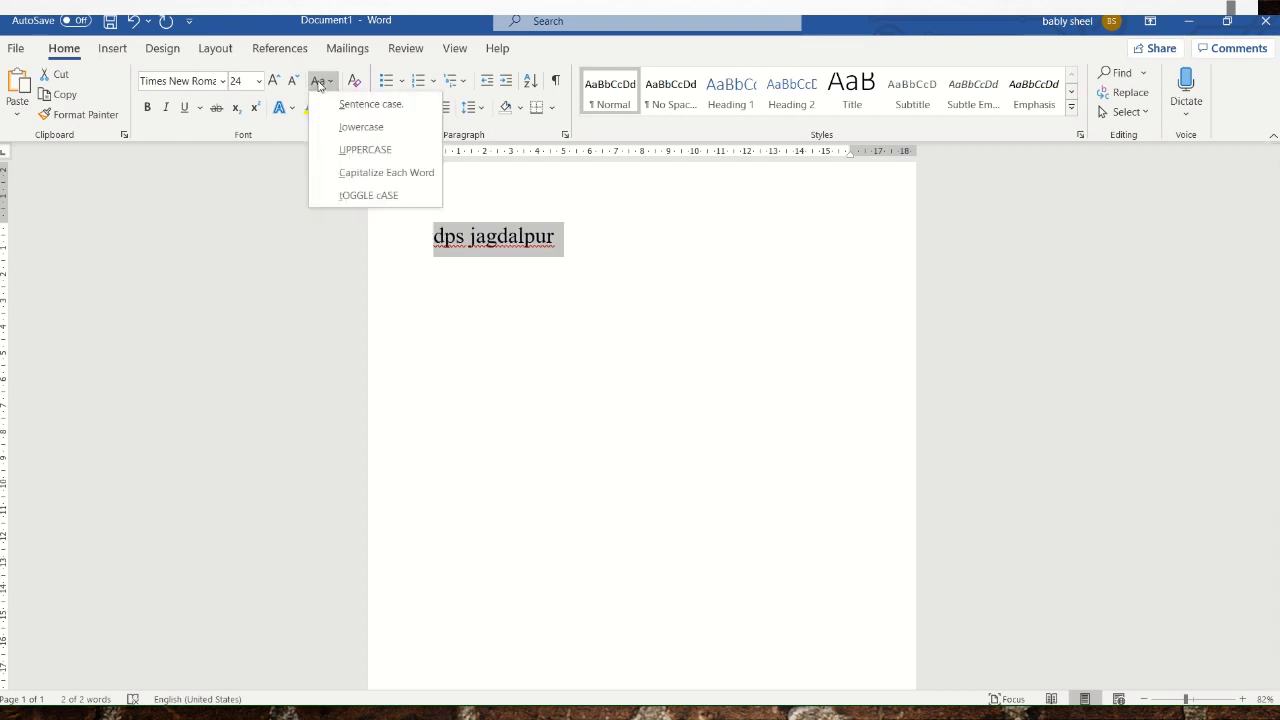
{"action": "left_click", "coordinate": [356, 152]}
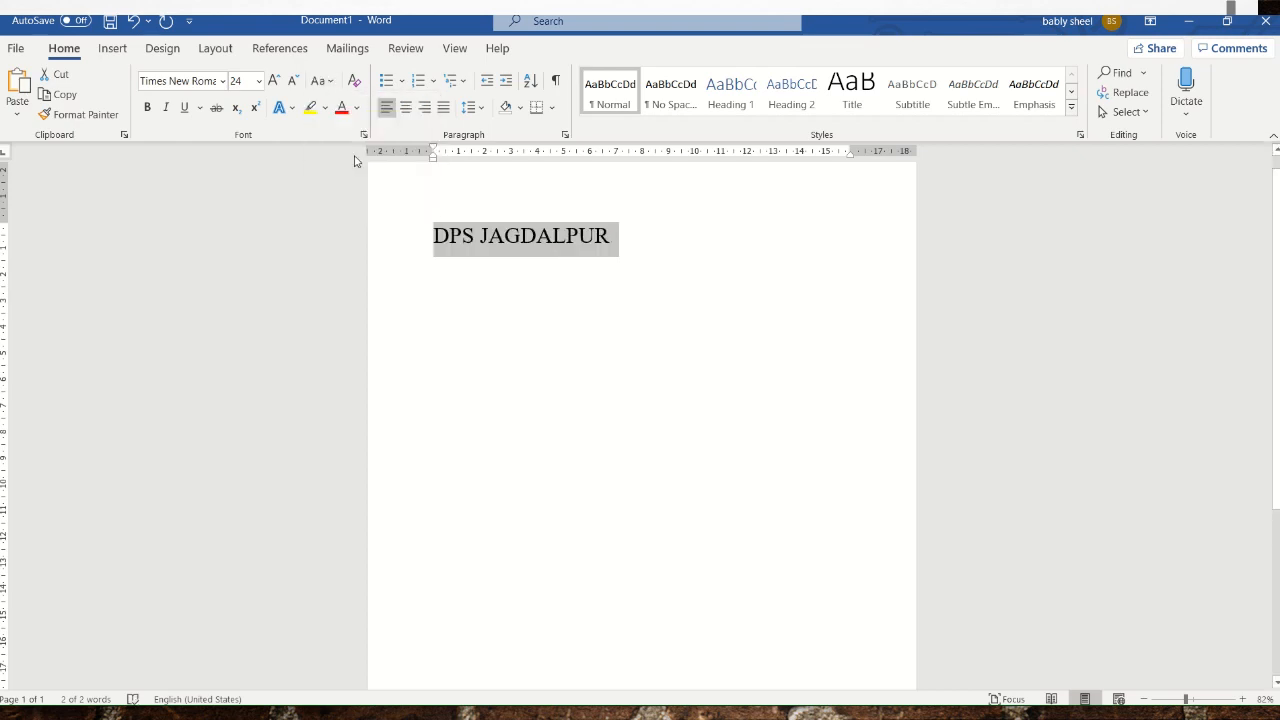
{"action": "left_click", "coordinate": [322, 81]}
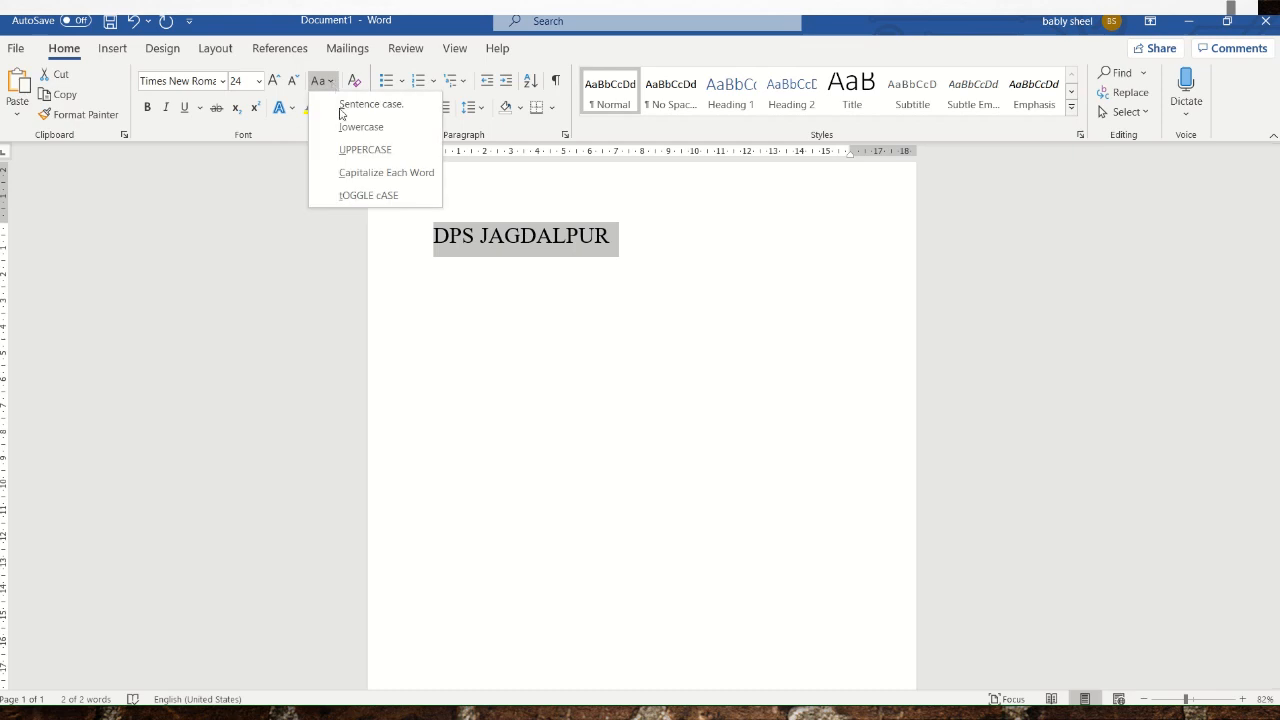
{"action": "left_click", "coordinate": [366, 195]}
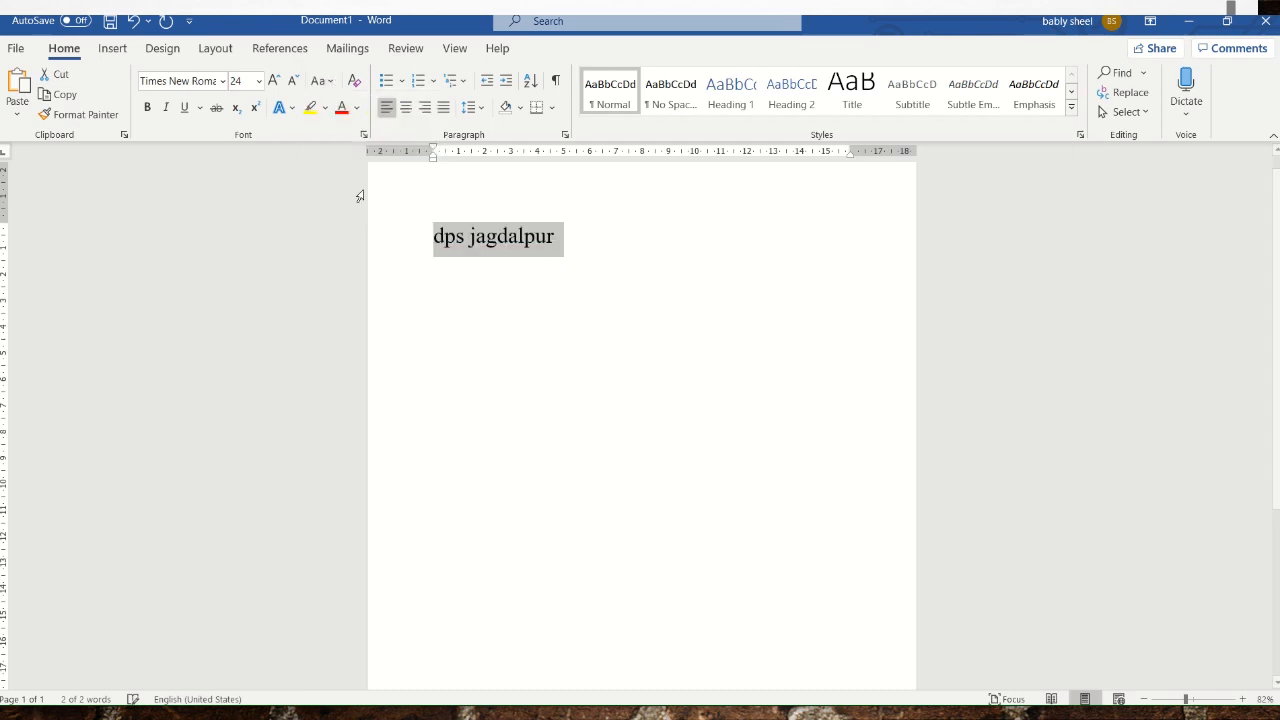
{"action": "left_click", "coordinate": [322, 81]}
{"action": "left_click", "coordinate": [341, 106]}
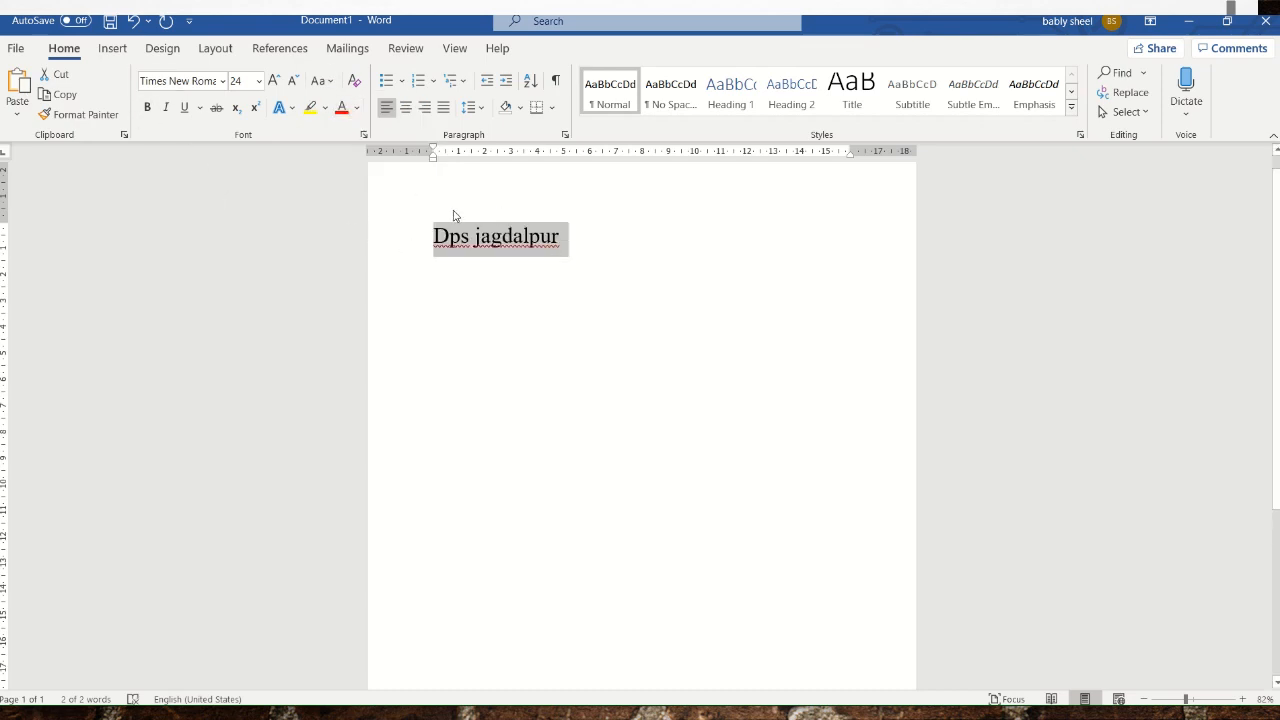
Step: Apply and remove bold on the selected line, and do the same with italic
{"action": "left_click", "coordinate": [147, 108]}
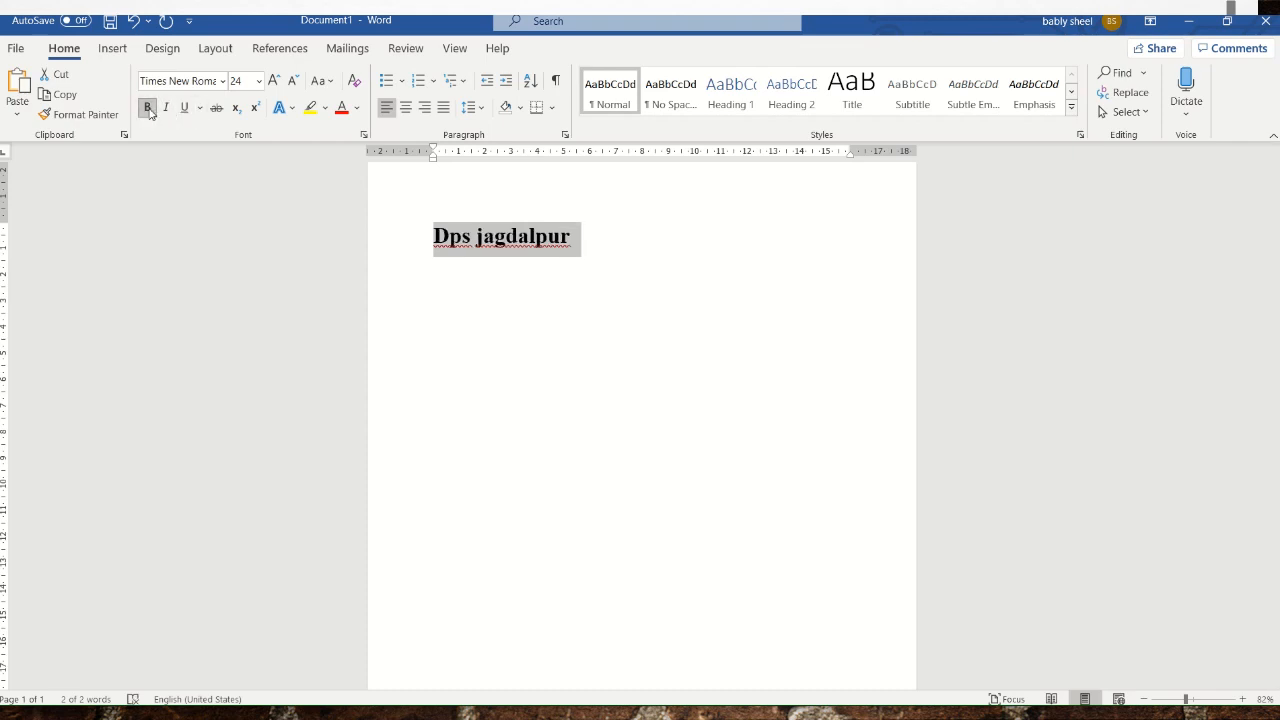
{"action": "left_click", "coordinate": [149, 110]}
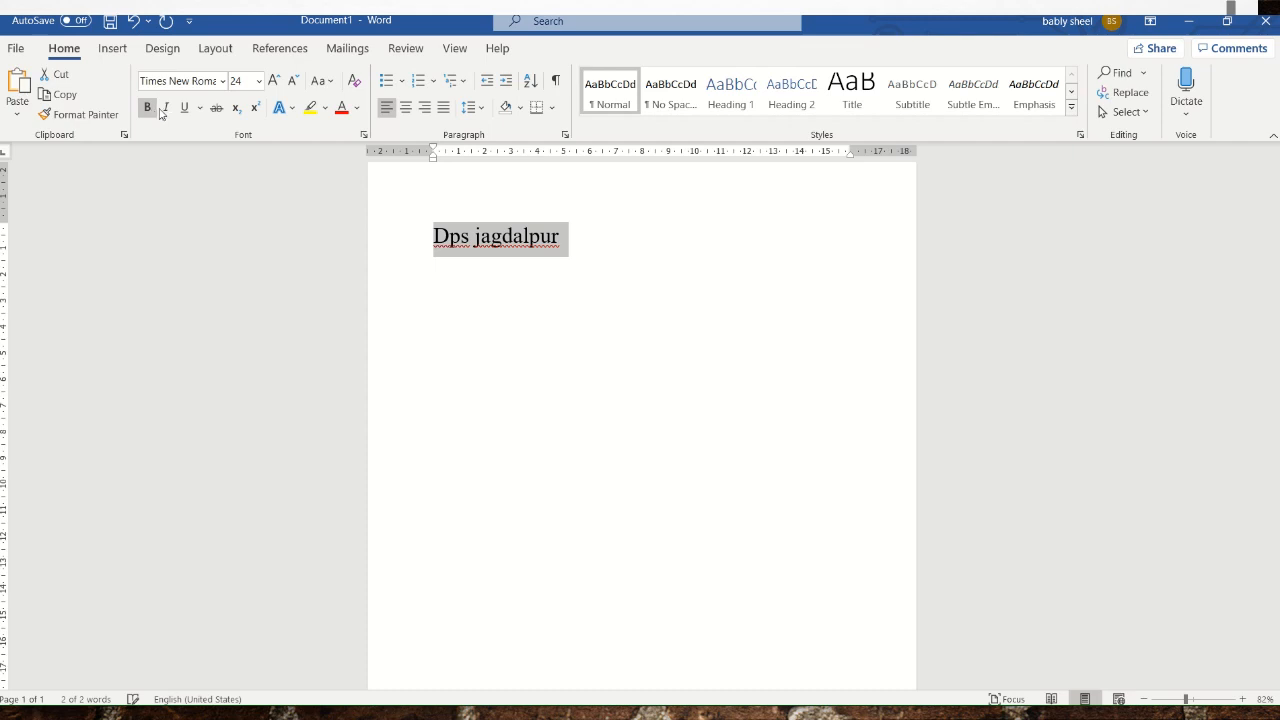
{"action": "left_click", "coordinate": [166, 110]}
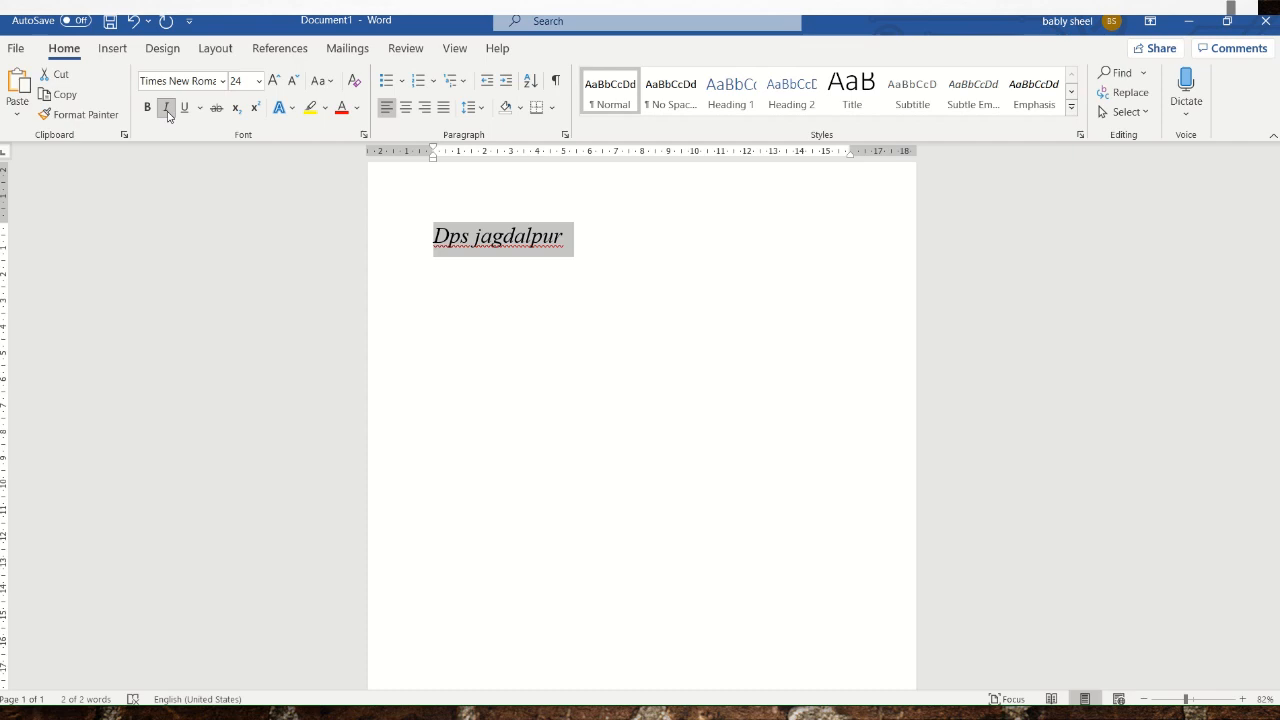
{"action": "left_click", "coordinate": [166, 108]}
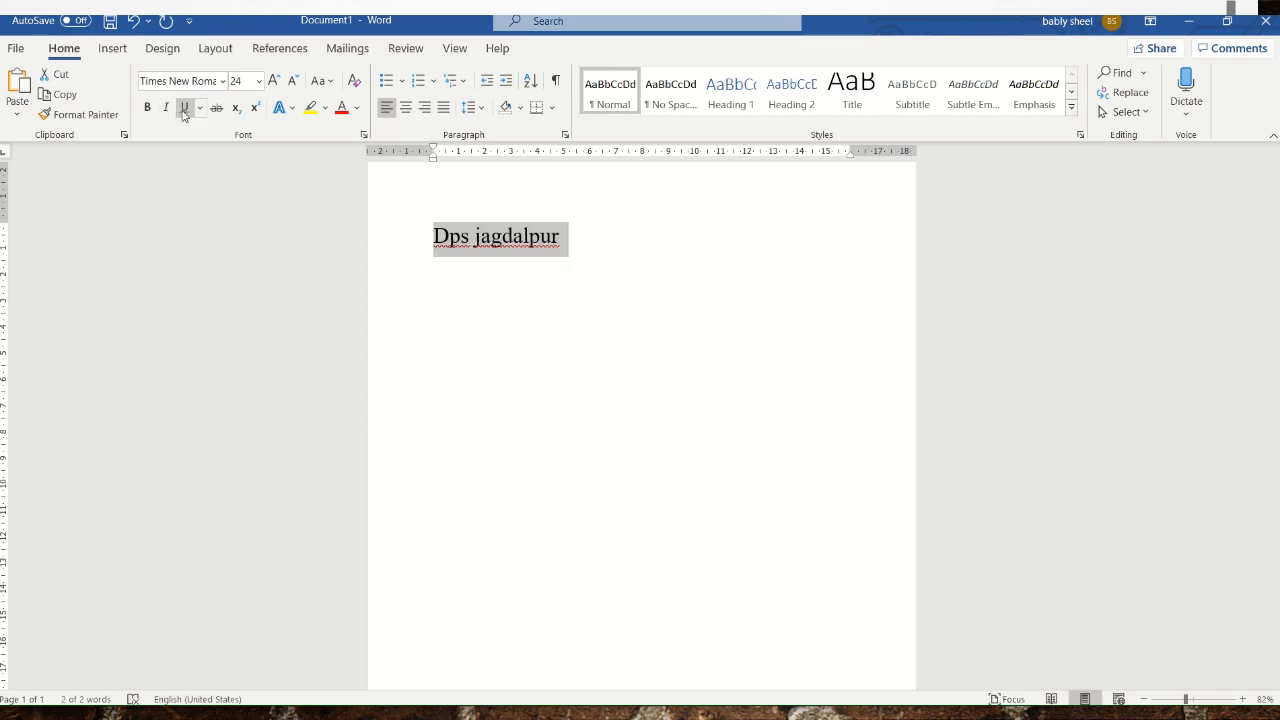
Step: Underline the "Dps jagdalpur" line, remove the underline, and view the available underline styles without choosing one
{"action": "left_click", "coordinate": [184, 108]}
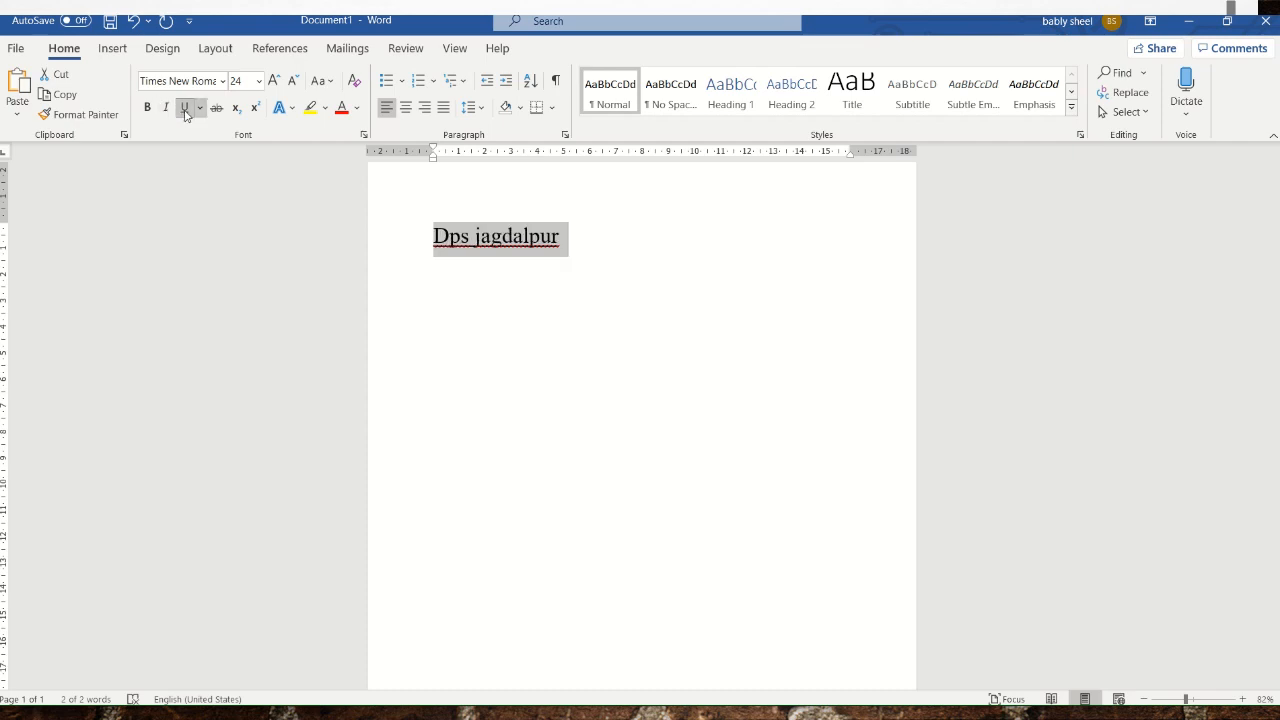
{"action": "left_click", "coordinate": [465, 321]}
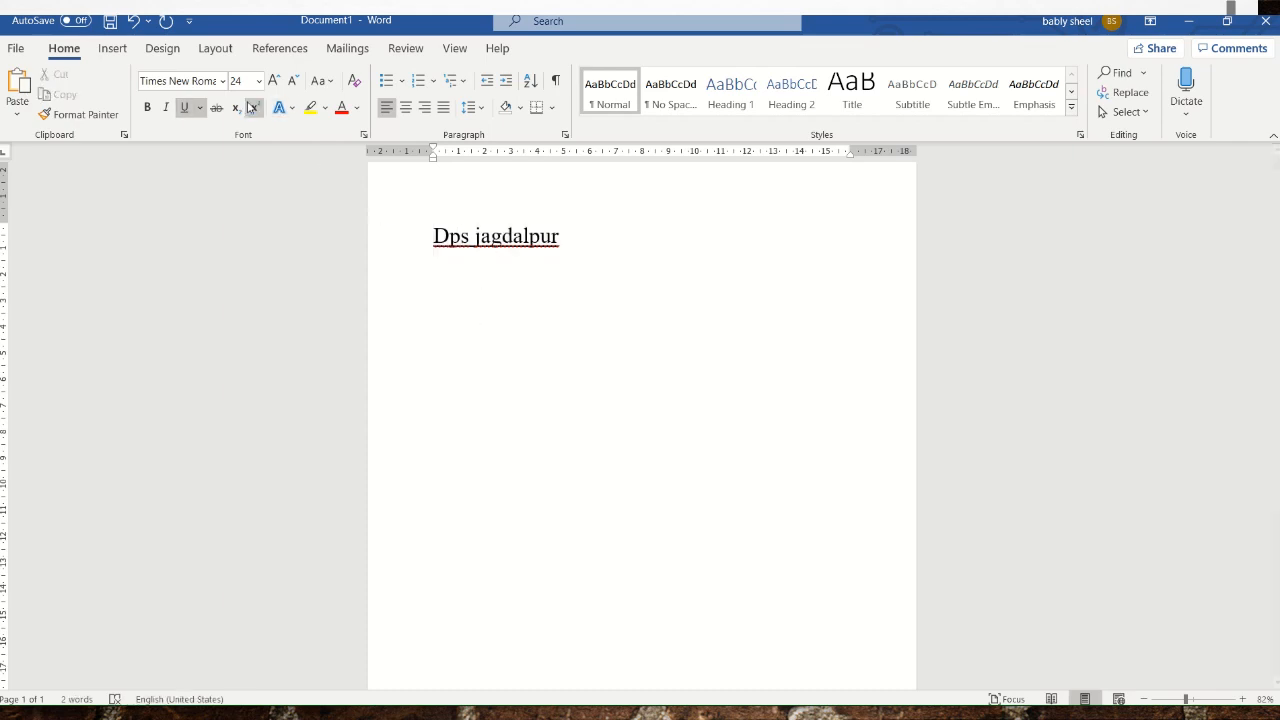
{"action": "left_click_drag", "start_coordinate": [433, 237], "coordinate": [611, 263]}
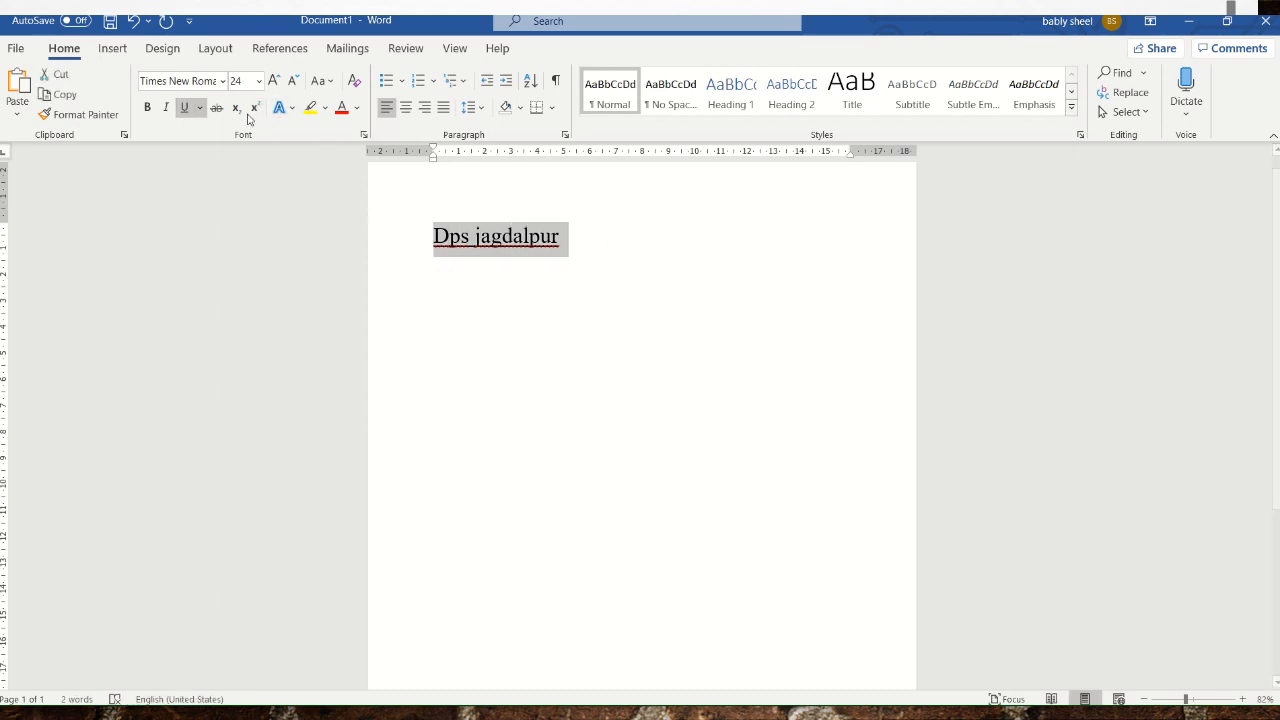
{"action": "left_click", "coordinate": [191, 109]}
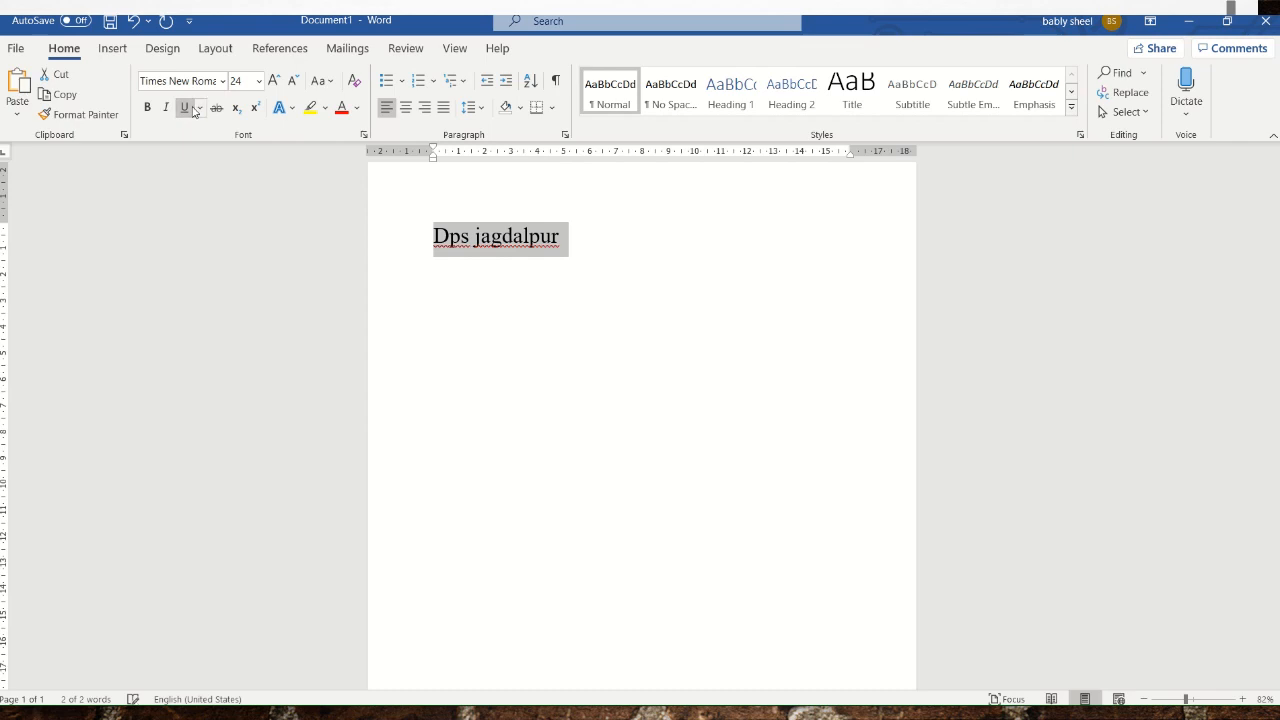
{"action": "left_click", "coordinate": [201, 108]}
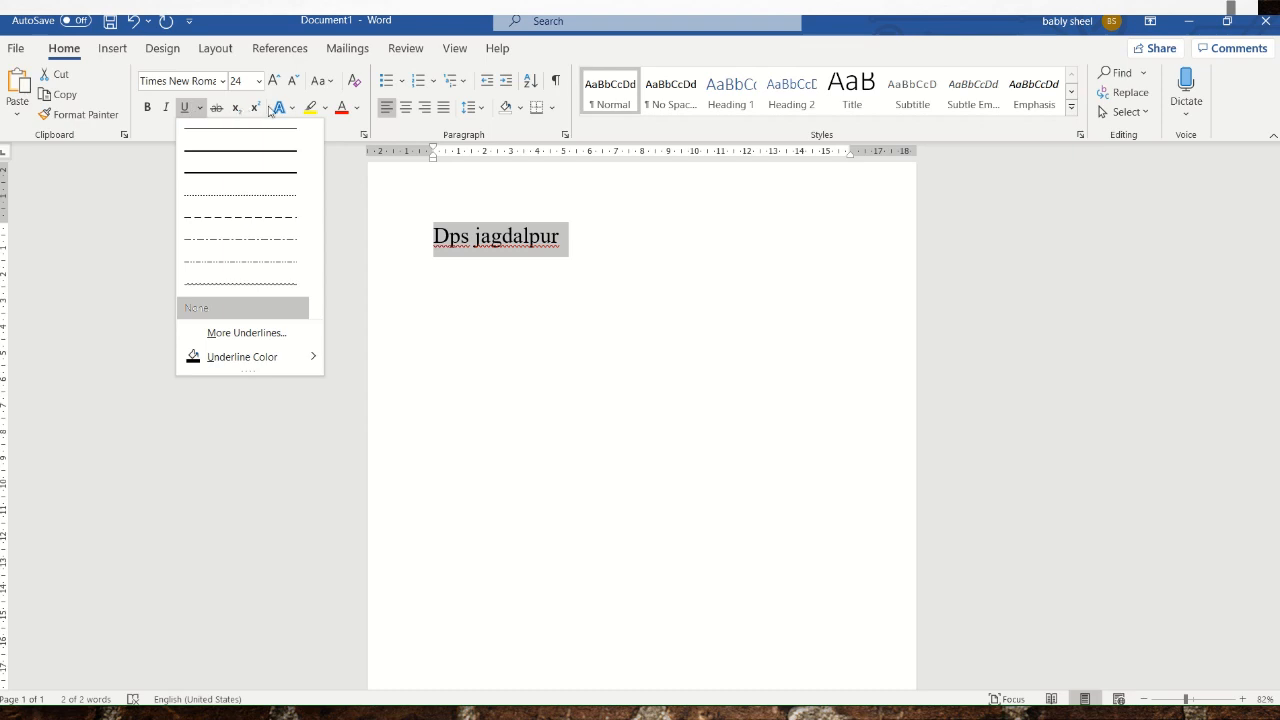
{"action": "left_click", "coordinate": [494, 280]}
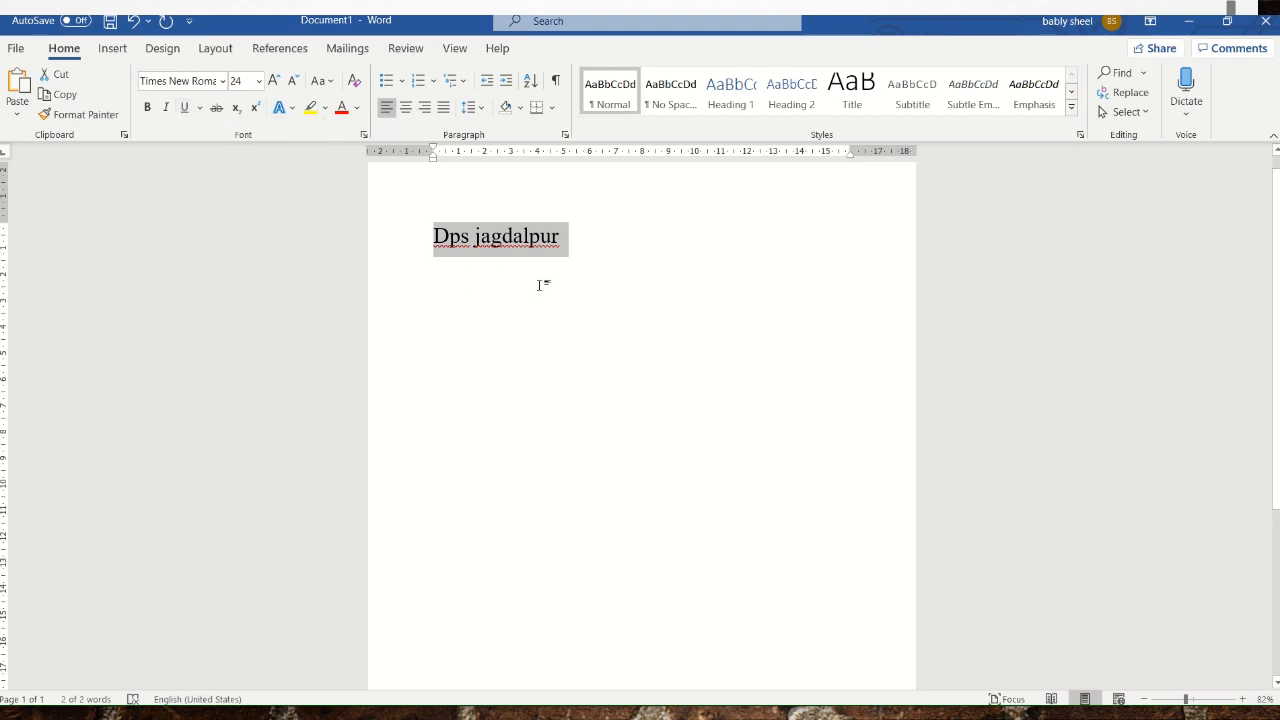
Step: Add a second line below "Dps jagdalpur" reading "H2O"
{"action": "left_click", "coordinate": [575, 239]}
{"action": "key", "text": "Return"}
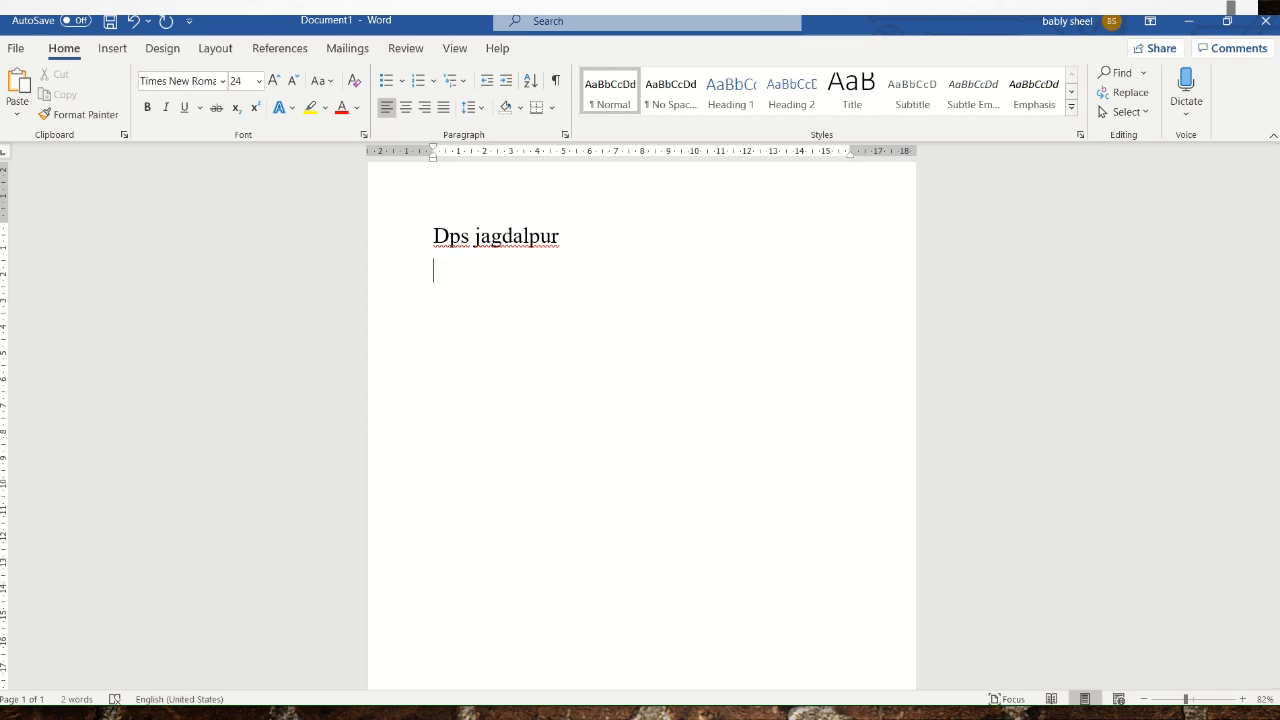
{"action": "type", "text": "h"}
{"action": "key", "text": "BackSpace"}
{"action": "type", "text": "H2o"}
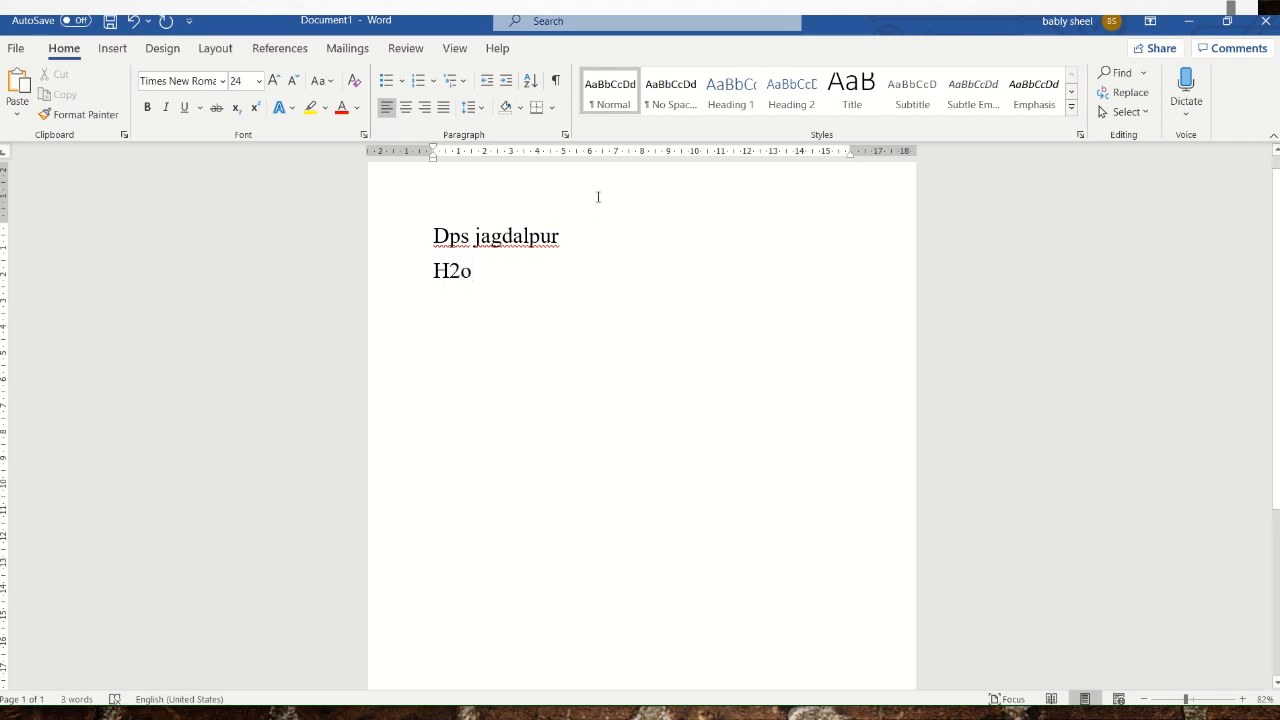
{"action": "key", "text": "BackSpace"}
{"action": "type", "text": "O"}
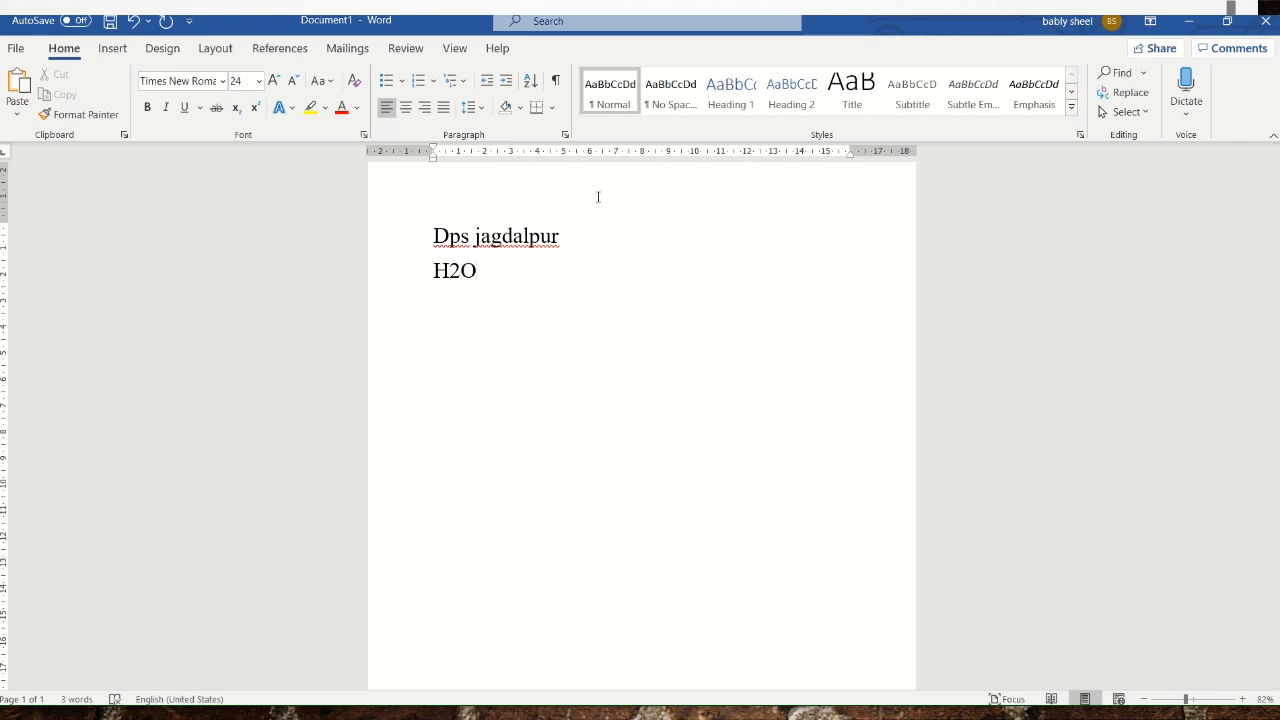
Step: Format the 2 in "H2O" on the second line as subscript
{"action": "left_click_drag", "start_coordinate": [465, 268], "coordinate": [453, 272]}
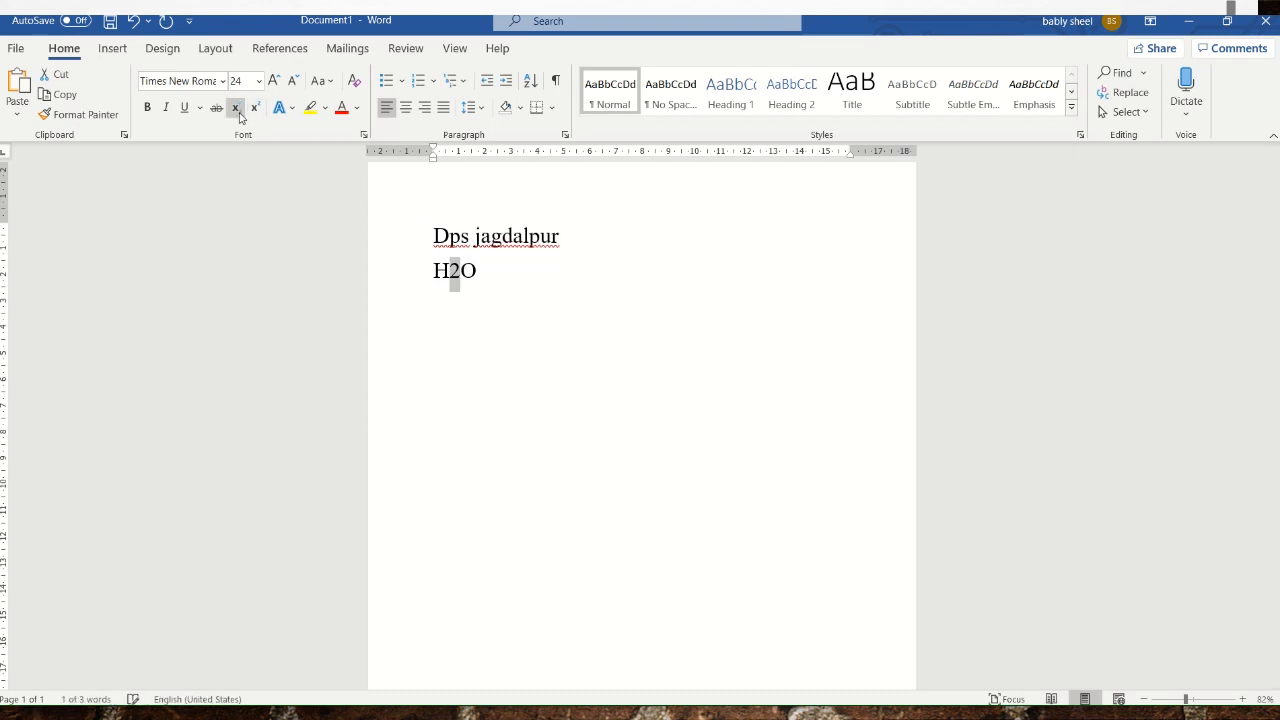
{"action": "left_click", "coordinate": [236, 108]}
{"action": "left_click", "coordinate": [466, 275]}
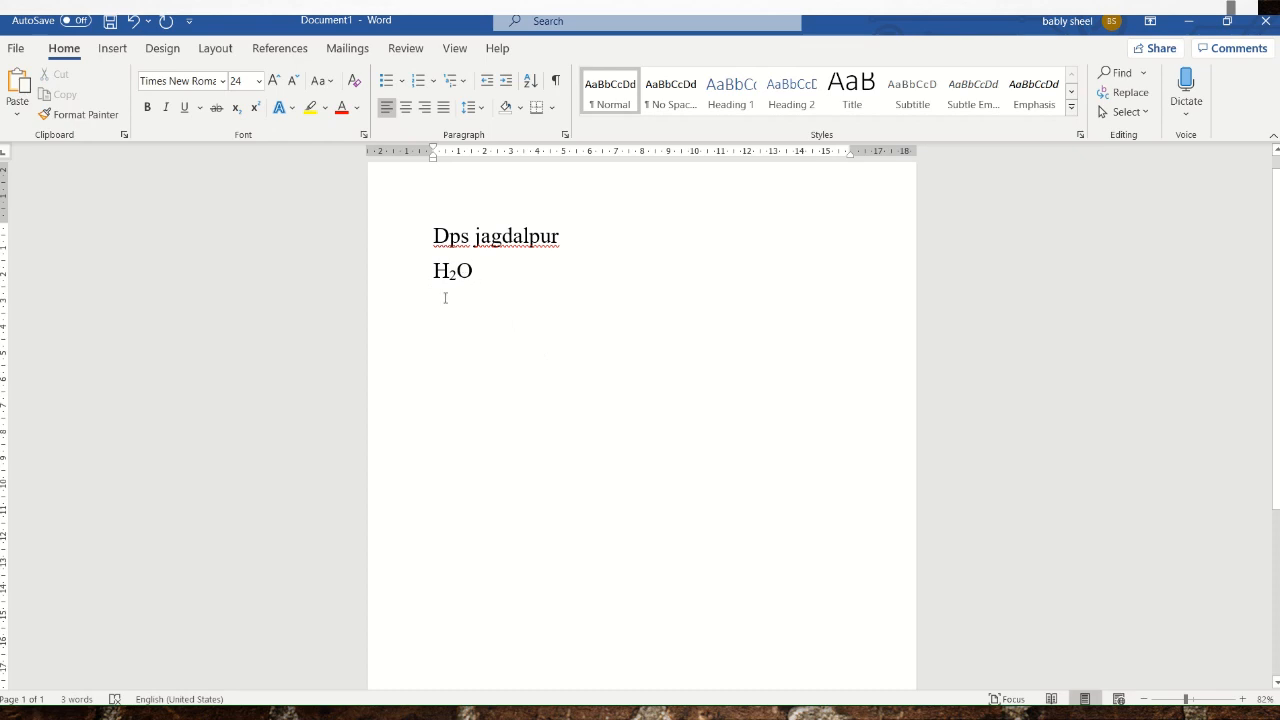
{"action": "left_click_drag", "start_coordinate": [449, 275], "coordinate": [457, 275]}
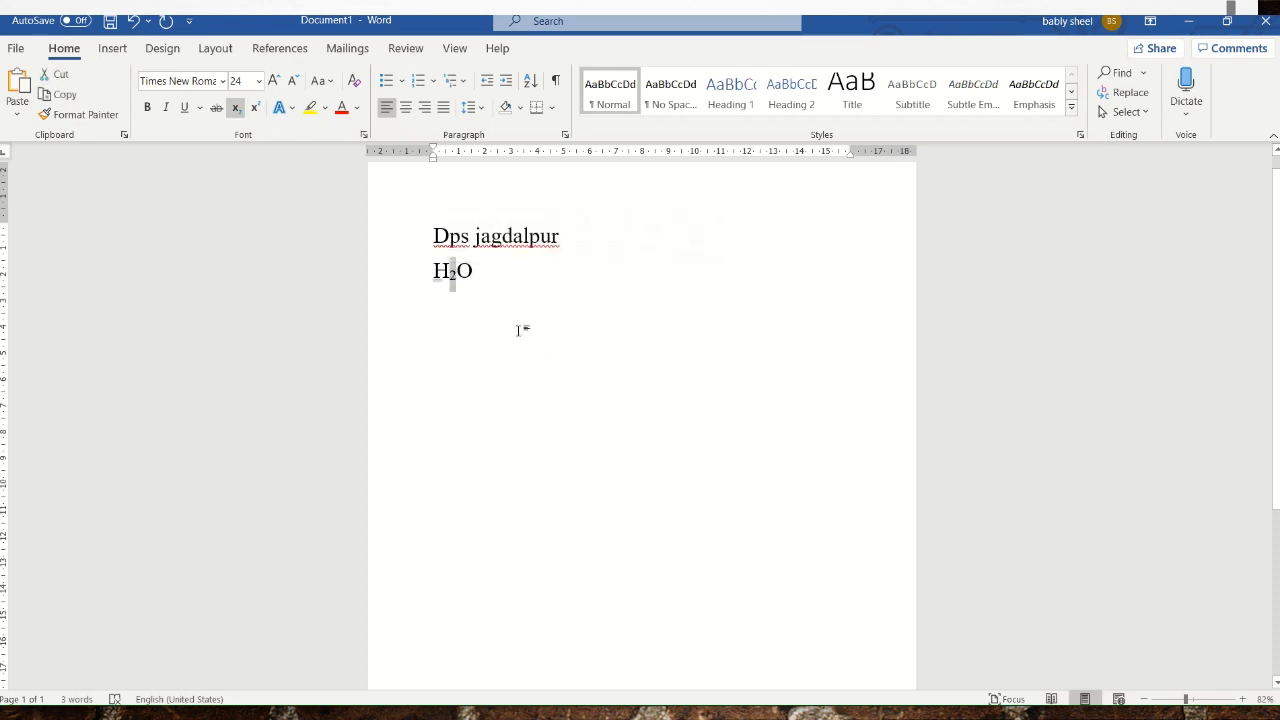
{"action": "left_click", "coordinate": [510, 279]}
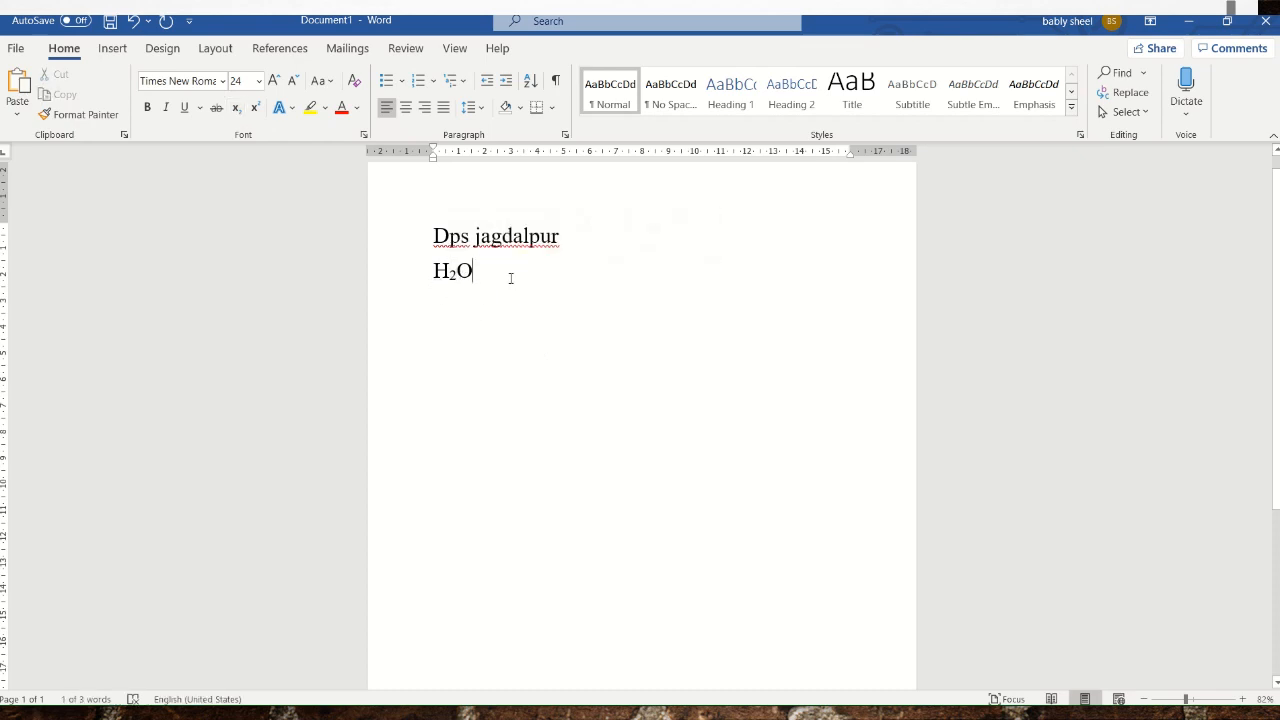
Step: Replace the "H2O" line below "Dps jagdalpur" with the text "X2"
{"action": "key", "text": "BackSpace"}
{"action": "key", "text": "BackSpace"}
{"action": "key", "text": "BackSpace"}
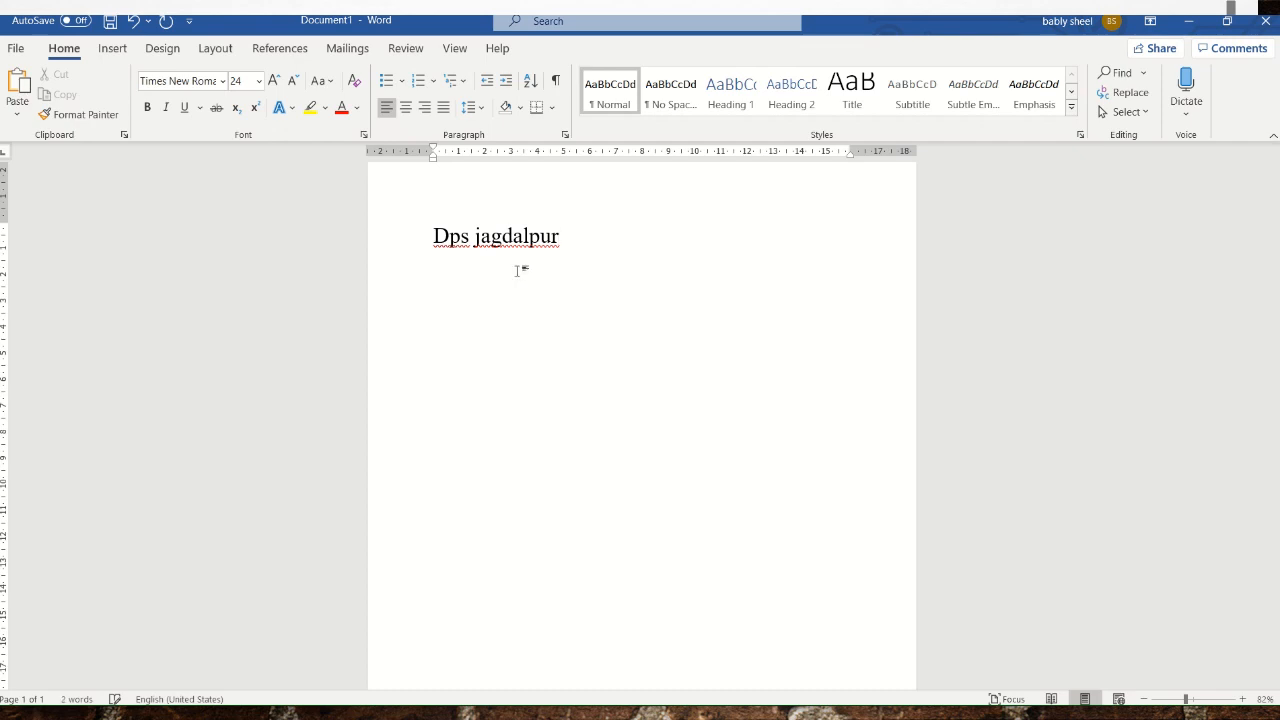
{"action": "type", "text": "X"}
{"action": "key", "text": "BackSpace"}
{"action": "key", "text": "Return"}
{"action": "type", "text": "x2"}
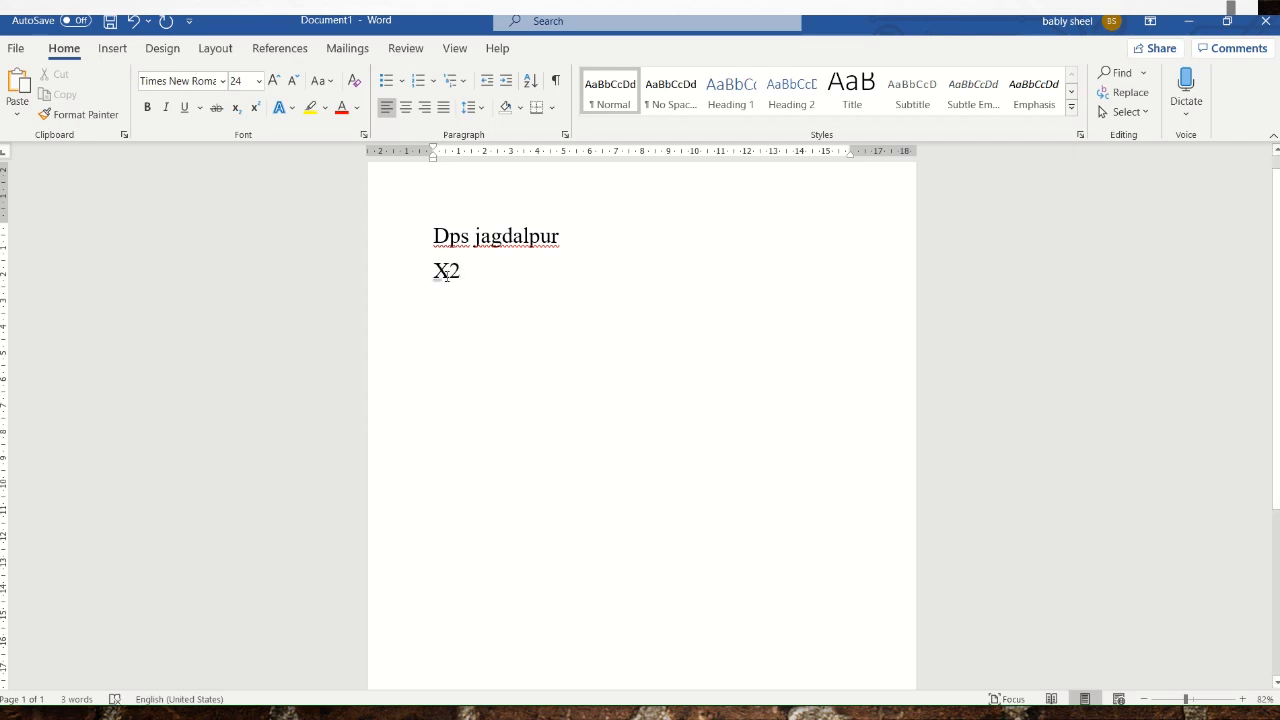
Step: Format the 2 in "X2" as superscript and undo the superscript
{"action": "left_click_drag", "start_coordinate": [449, 272], "coordinate": [460, 283]}
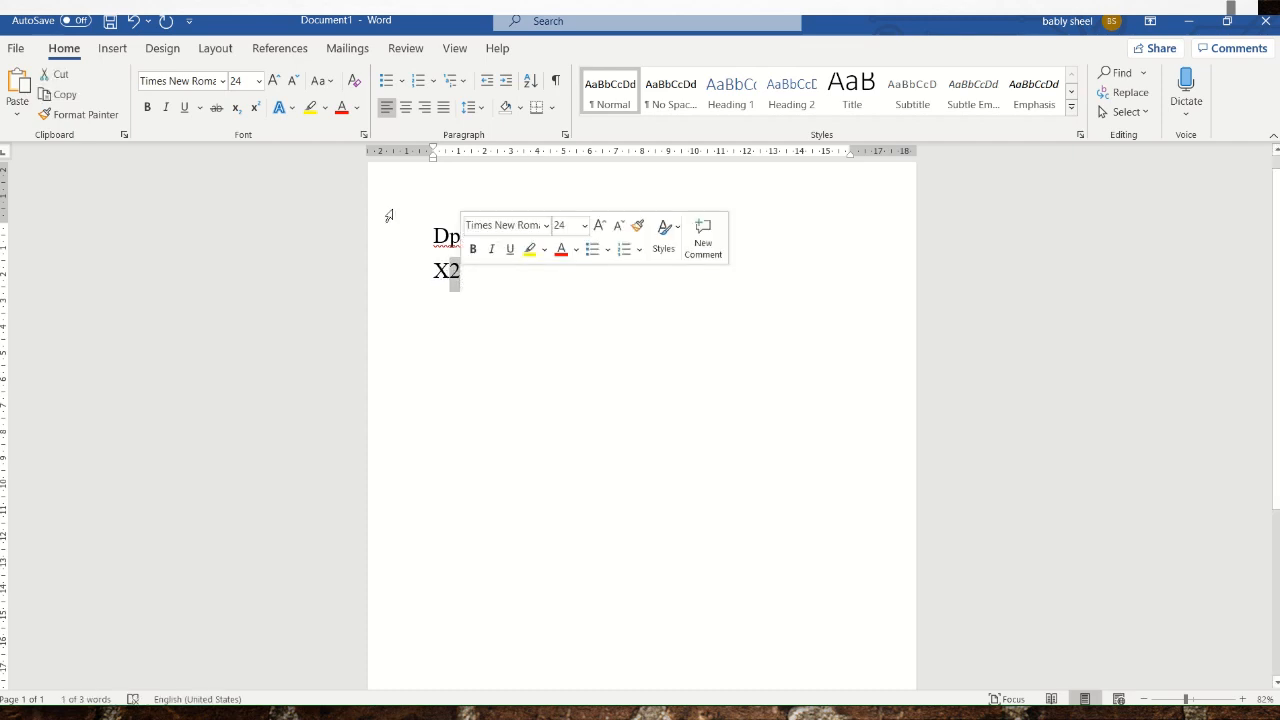
{"action": "left_click", "coordinate": [257, 117]}
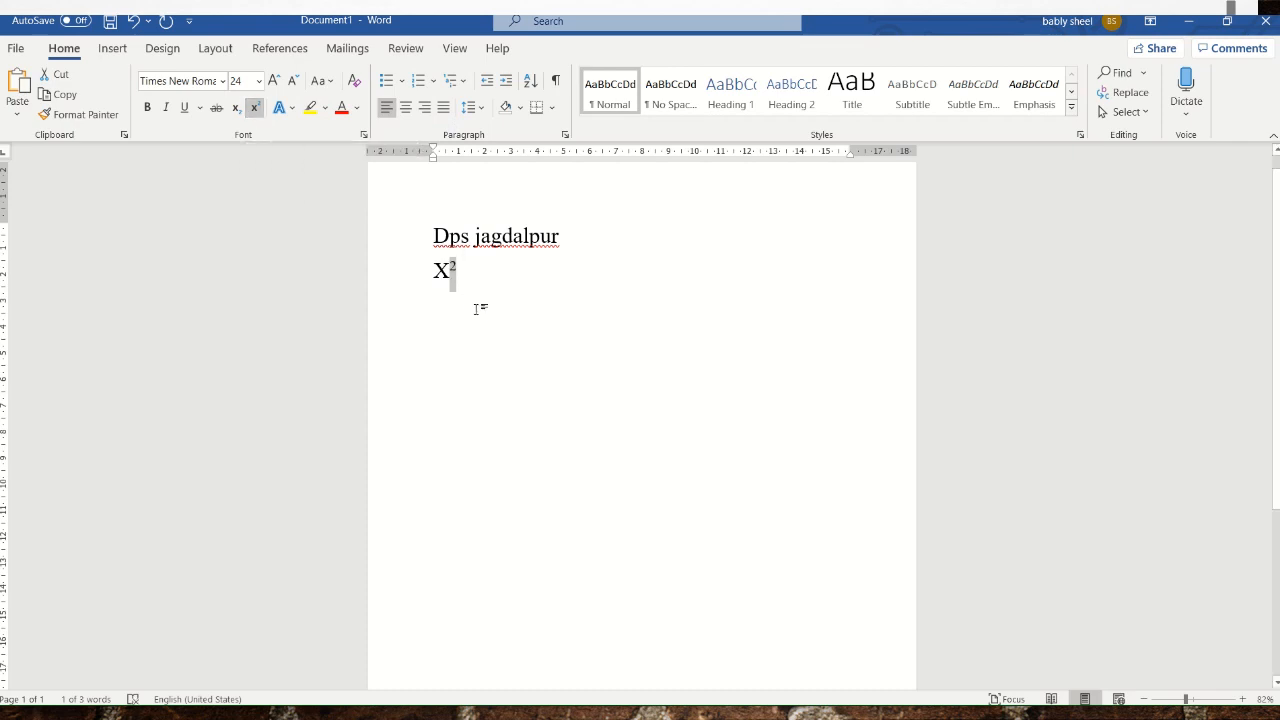
{"action": "left_click", "coordinate": [463, 269]}
{"action": "left_click_drag", "start_coordinate": [463, 269], "coordinate": [450, 270]}
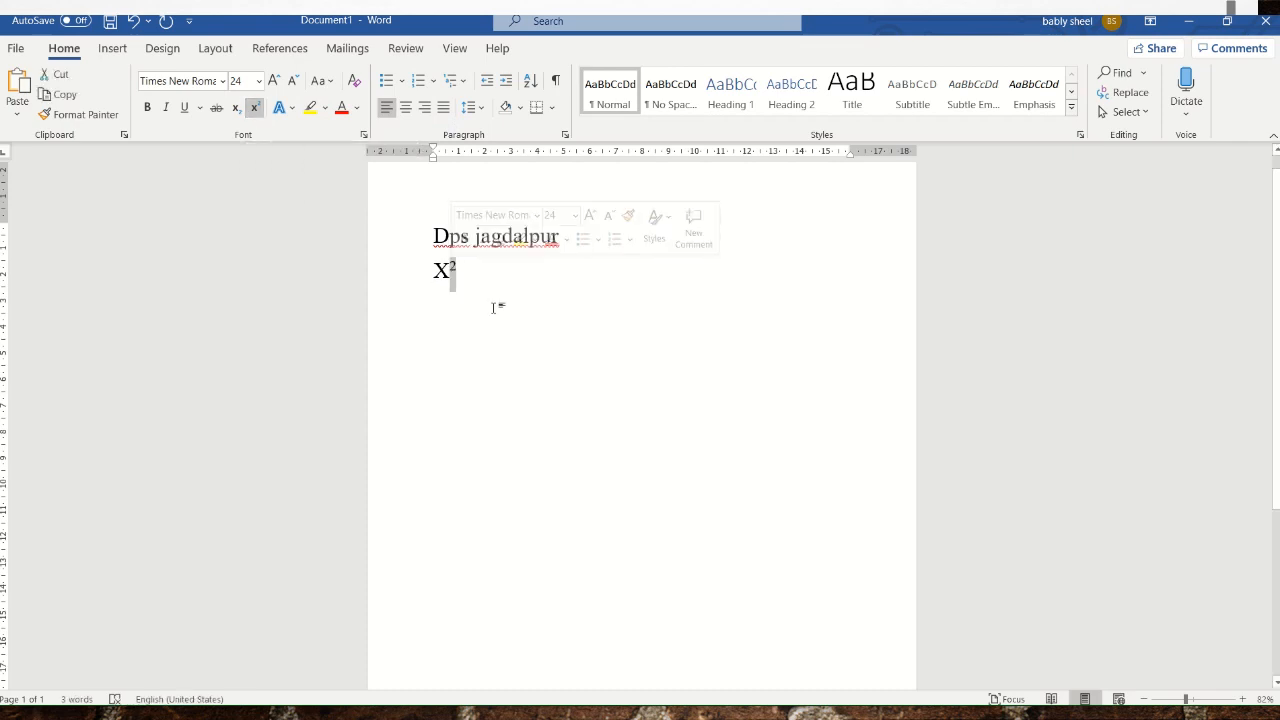
{"action": "left_click", "coordinate": [637, 413]}
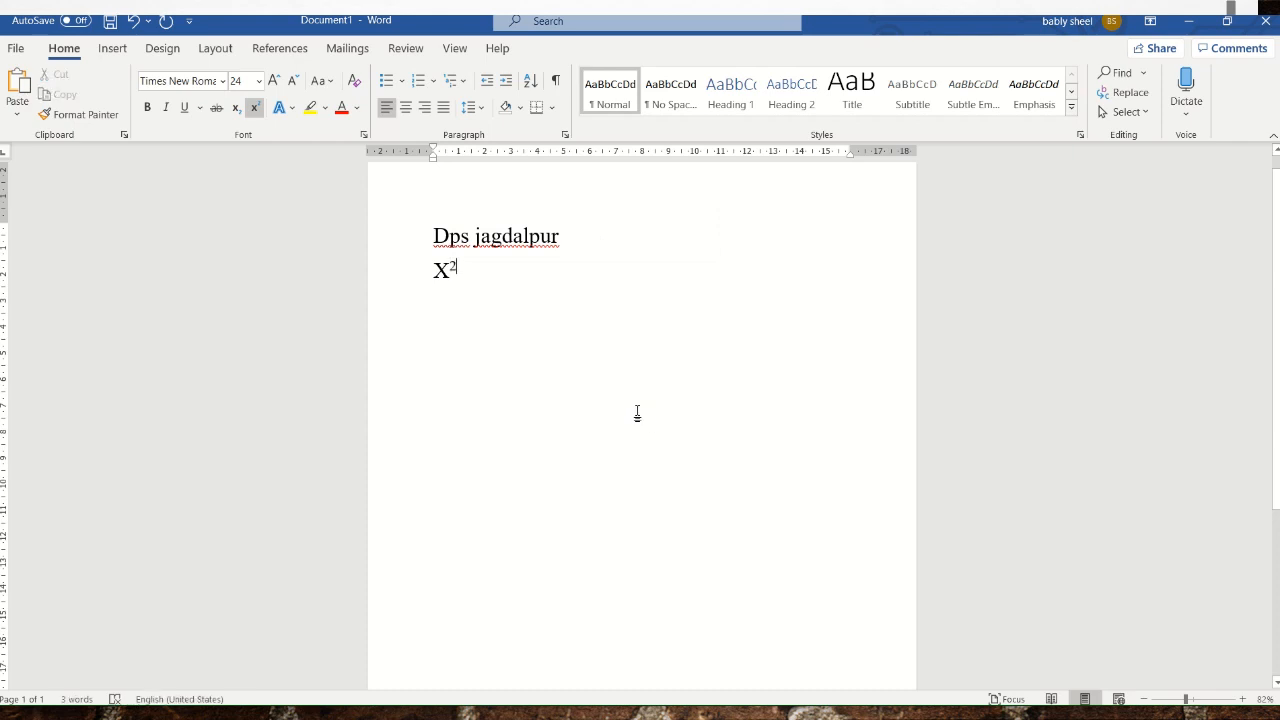
{"action": "key", "text": "ctrl+z"}
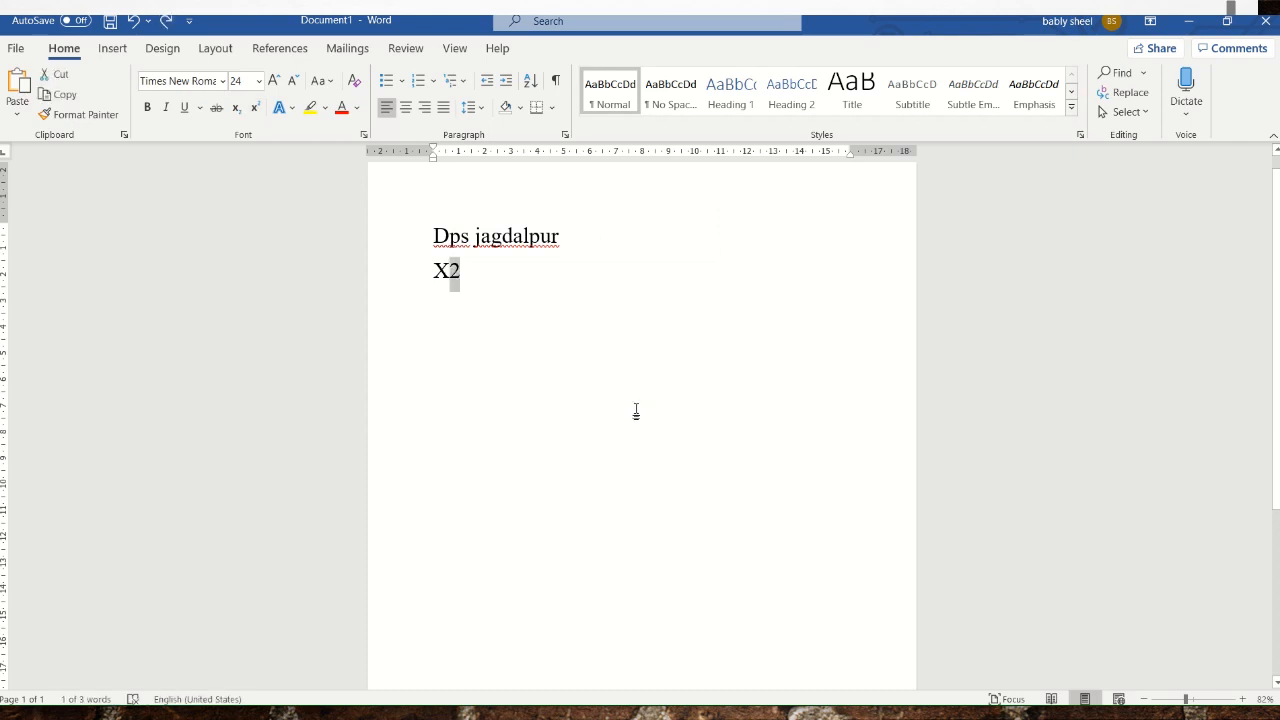
{"action": "left_click", "coordinate": [614, 343]}
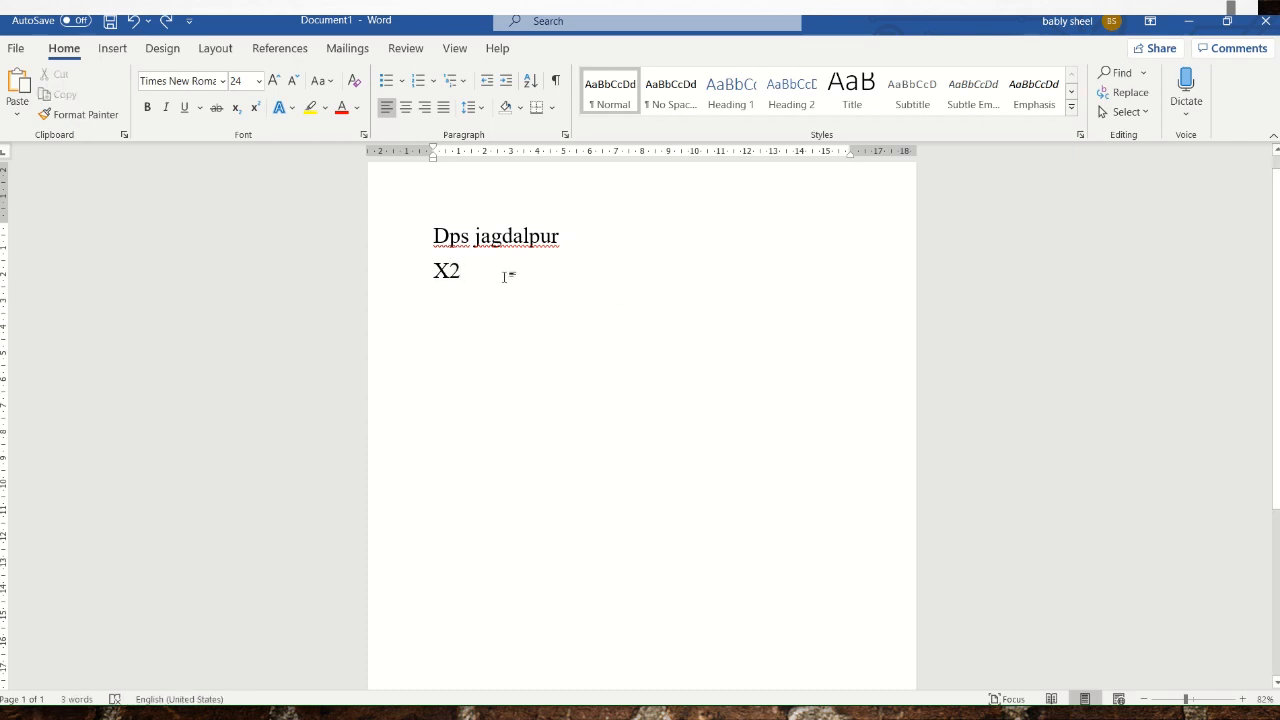
Step: Try centered, justified and right alignment on both text lines, ending on centered, and color the lines dark green
{"action": "left_click_drag", "start_coordinate": [478, 276], "coordinate": [432, 241]}
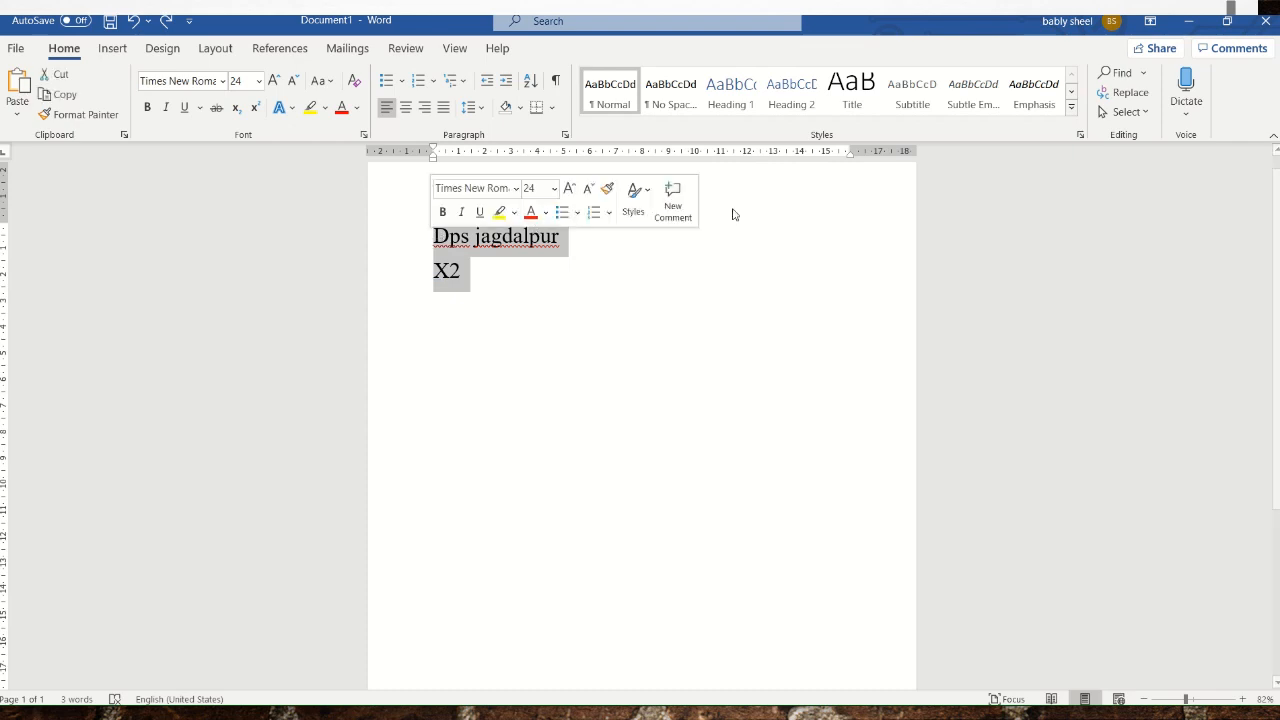
{"action": "left_click", "coordinate": [406, 112]}
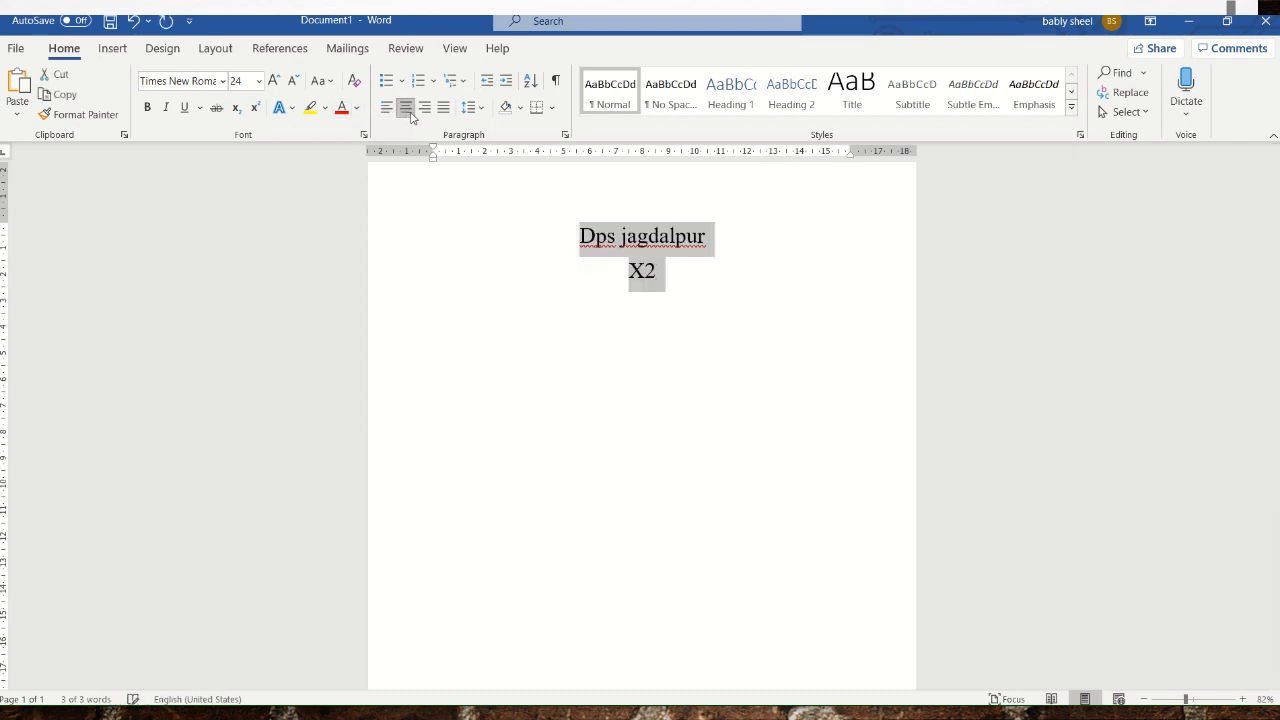
{"action": "left_click", "coordinate": [443, 107]}
{"action": "left_click", "coordinate": [425, 108]}
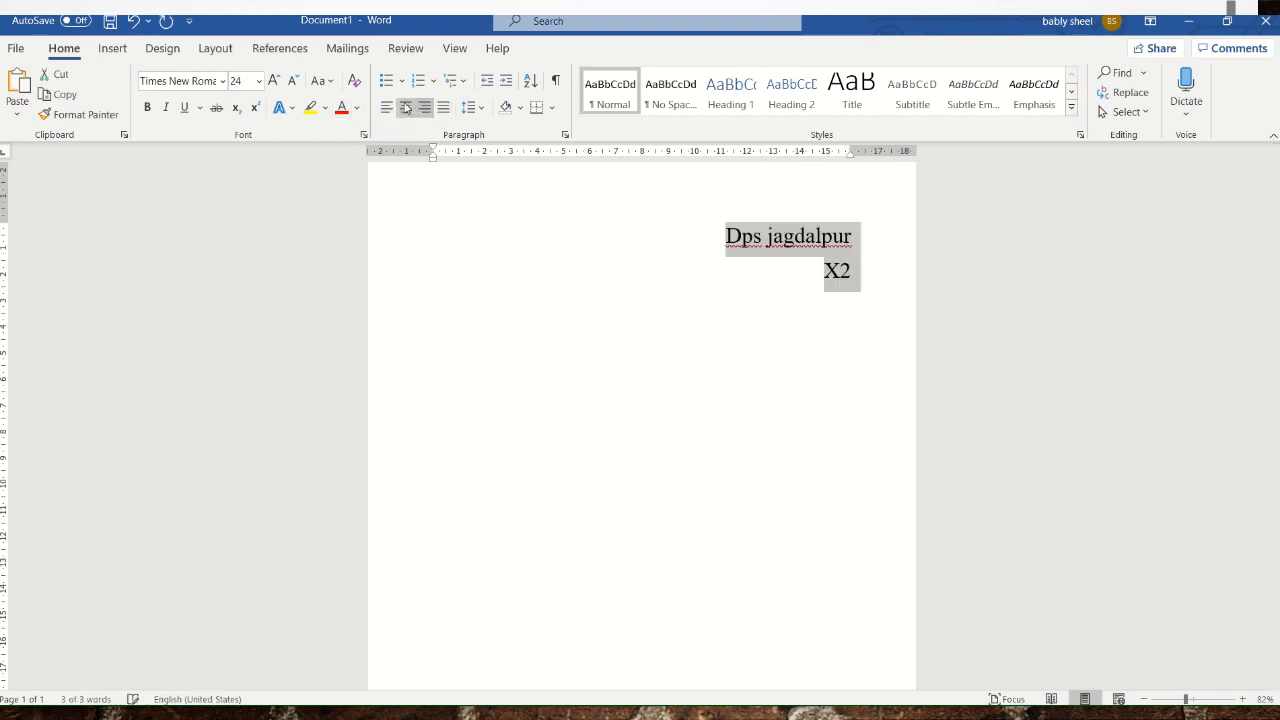
{"action": "left_click", "coordinate": [405, 108]}
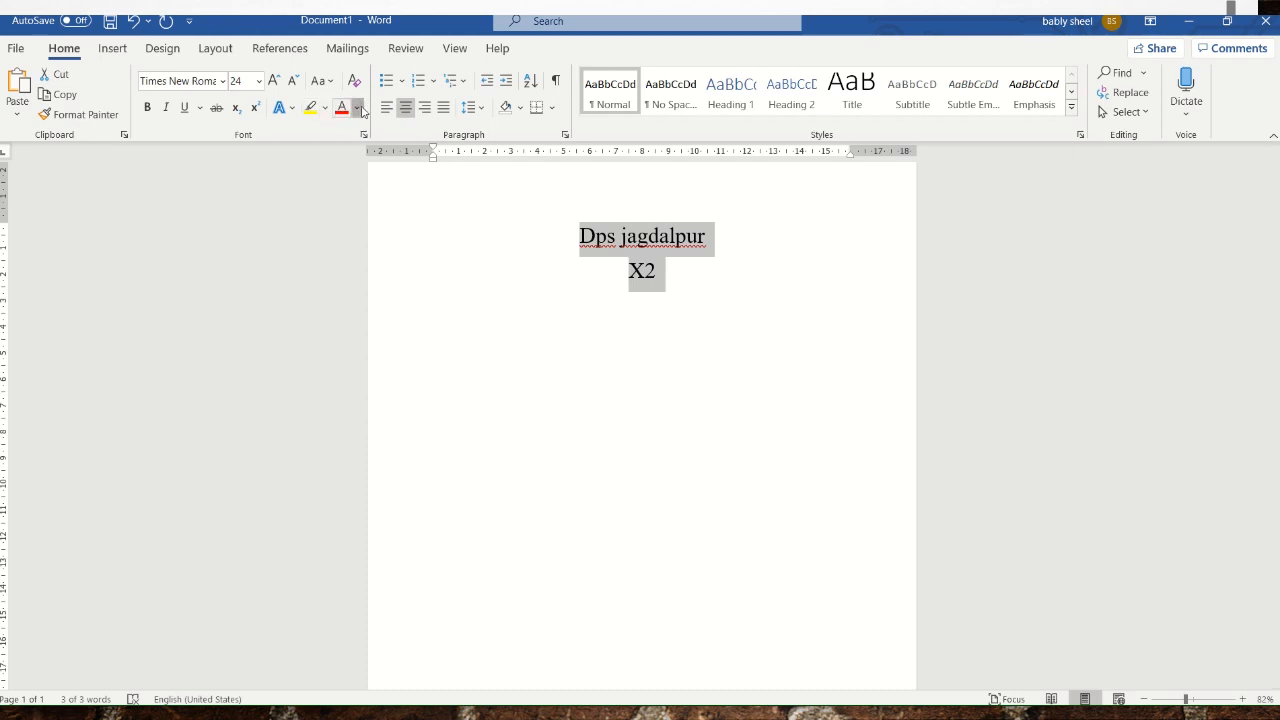
{"action": "left_click", "coordinate": [358, 108]}
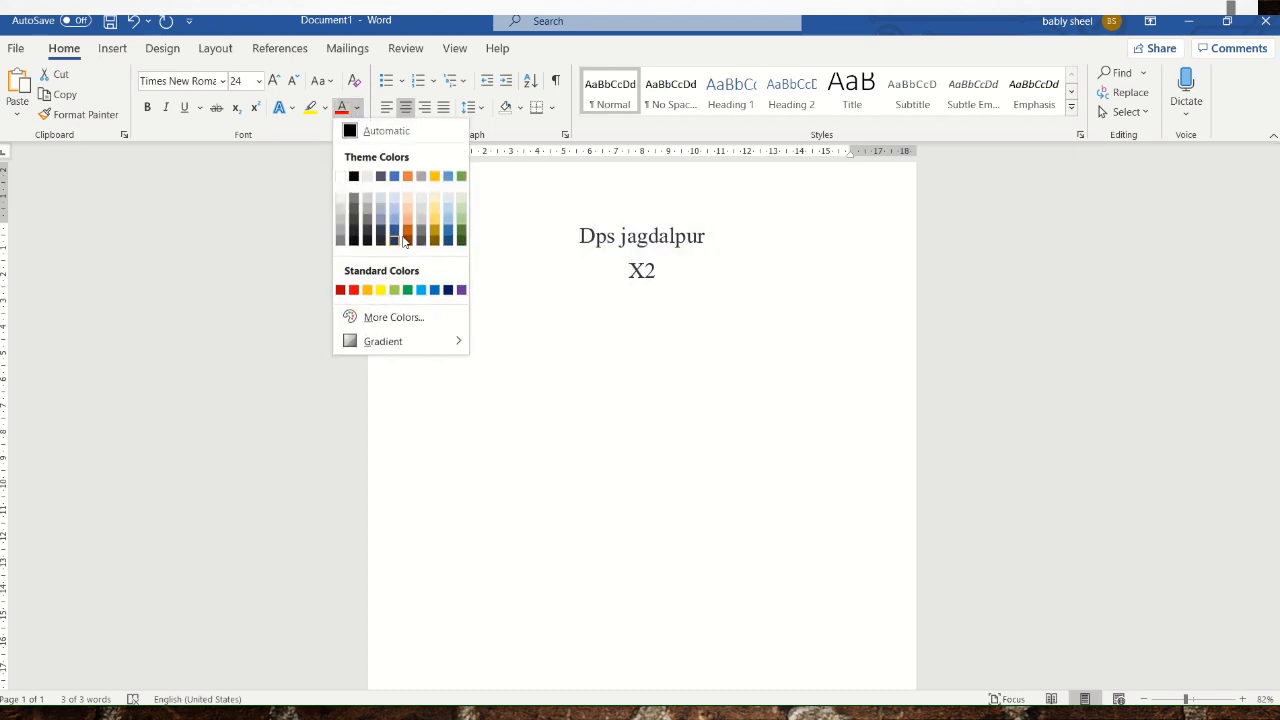
{"action": "left_click", "coordinate": [459, 238]}
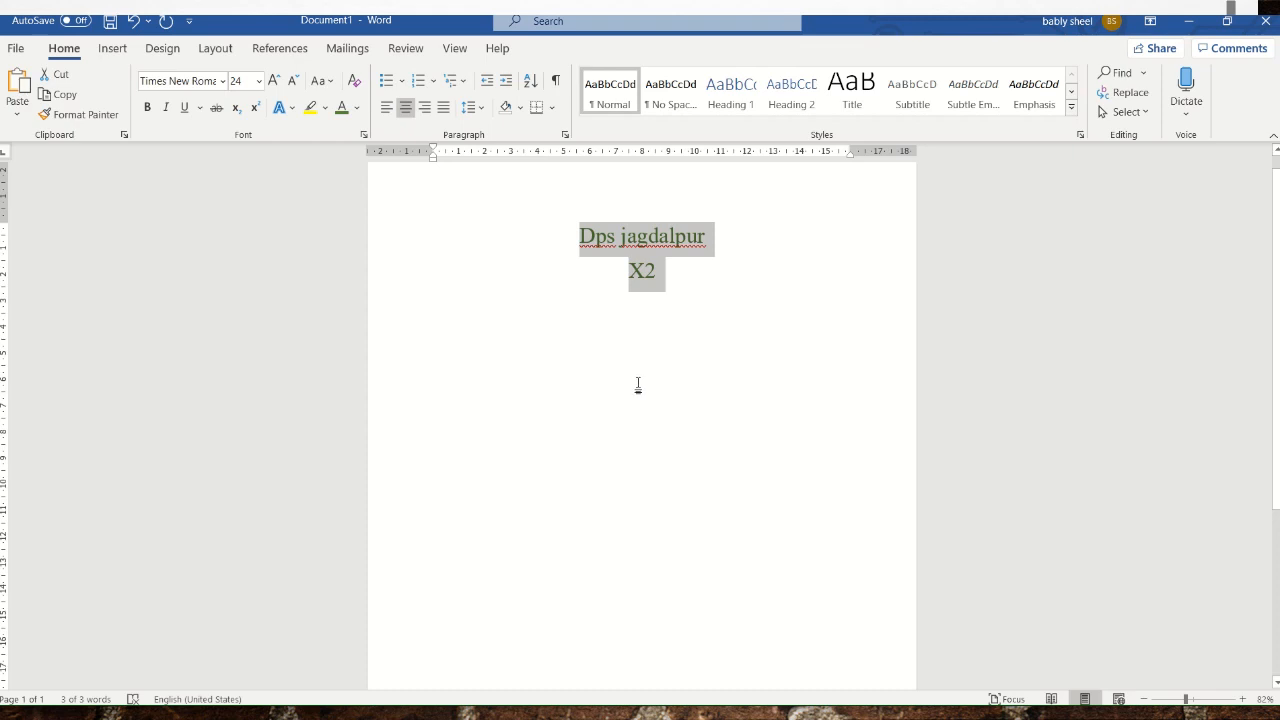
Step: Open the SmartArt graphic choices and examine the layouts in each category from List through Office.com
{"action": "left_click", "coordinate": [113, 49]}
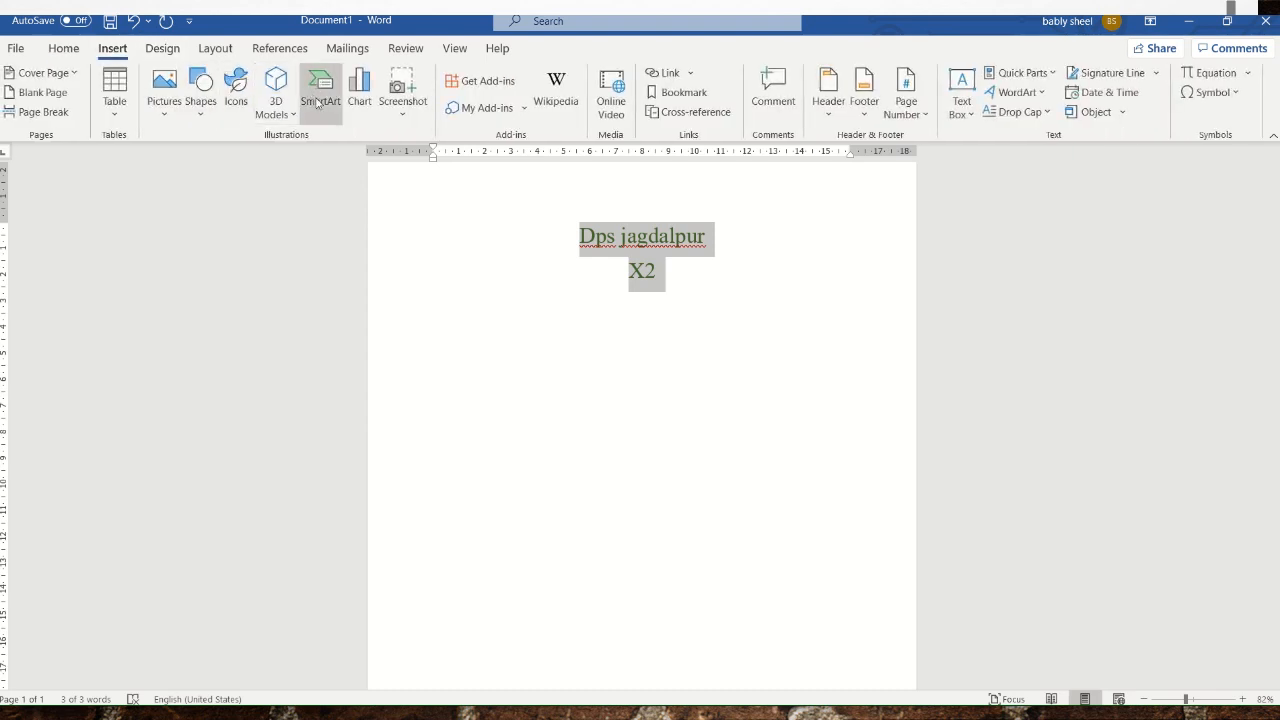
{"action": "left_click", "coordinate": [318, 104]}
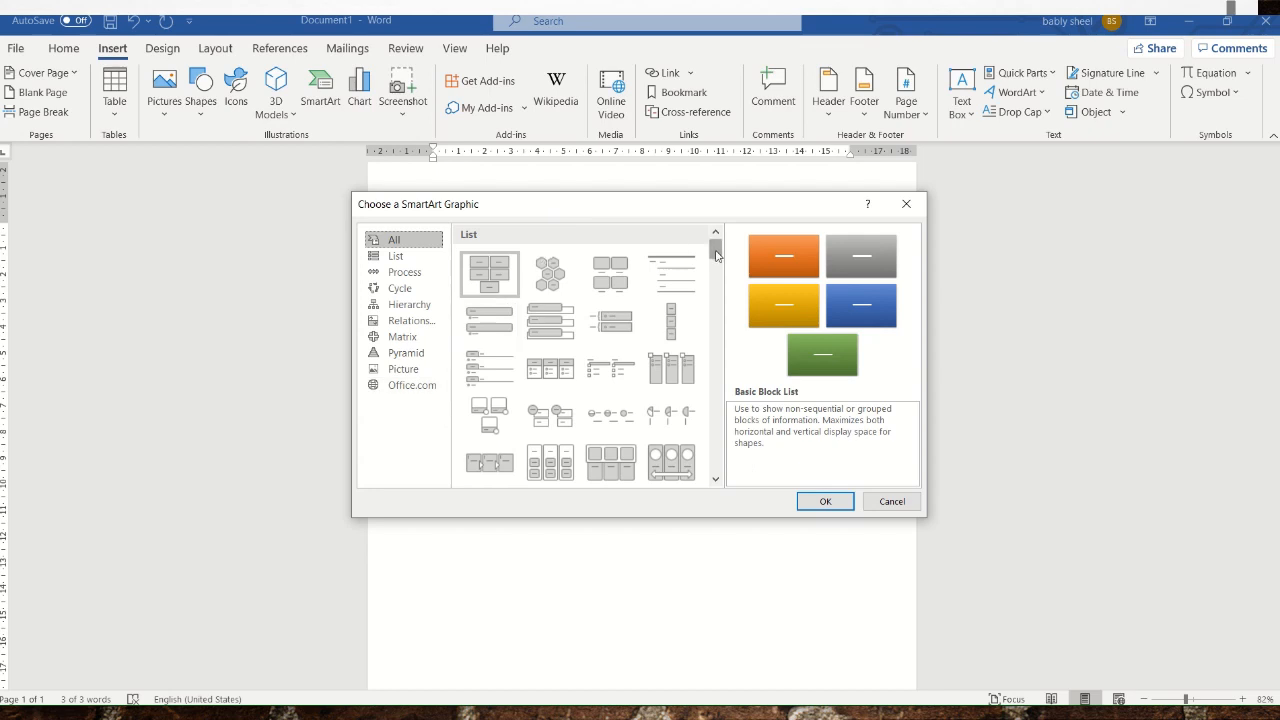
{"action": "left_click", "coordinate": [394, 256]}
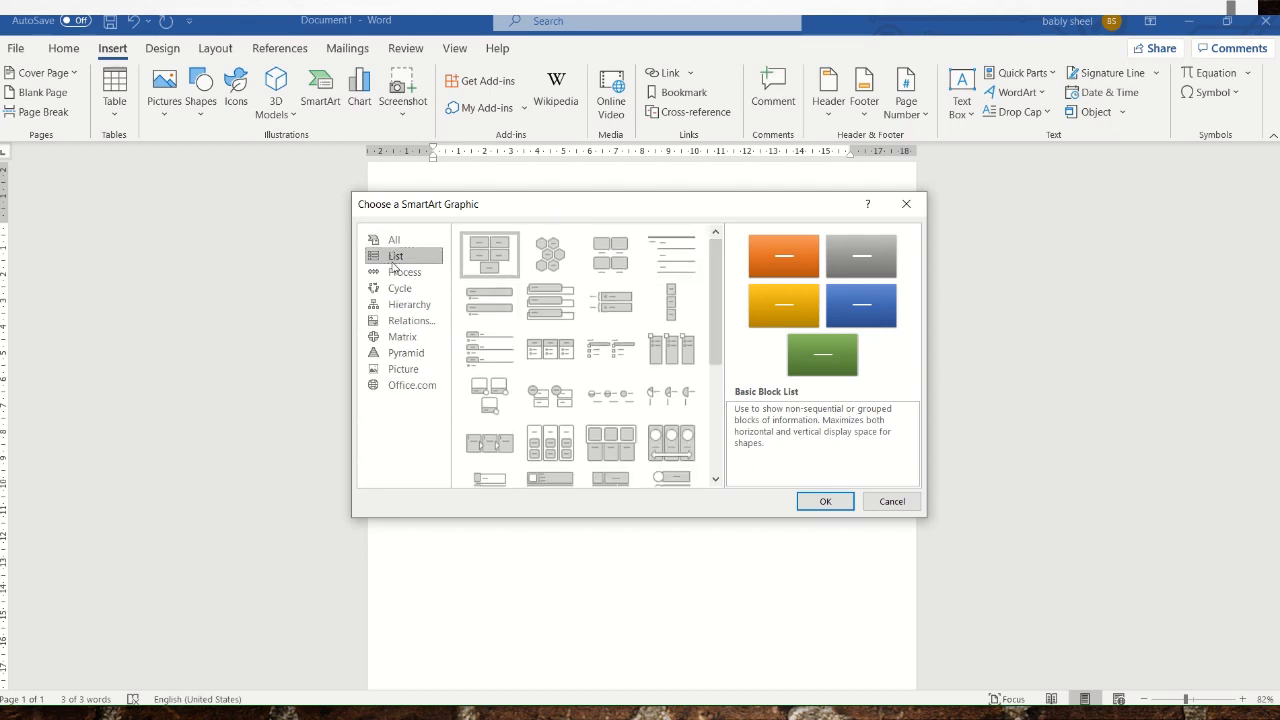
{"action": "left_click", "coordinate": [397, 273]}
{"action": "left_click", "coordinate": [397, 289]}
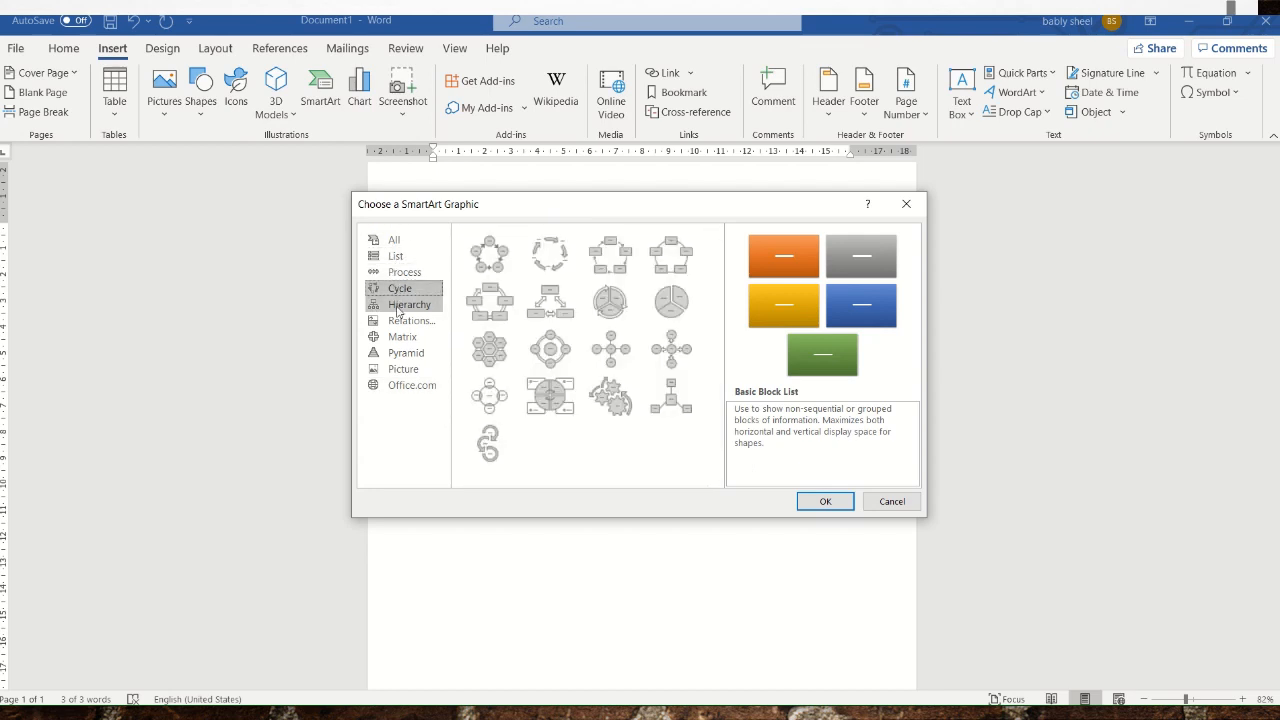
{"action": "left_click", "coordinate": [399, 305]}
{"action": "left_click", "coordinate": [399, 320]}
{"action": "left_click", "coordinate": [403, 338]}
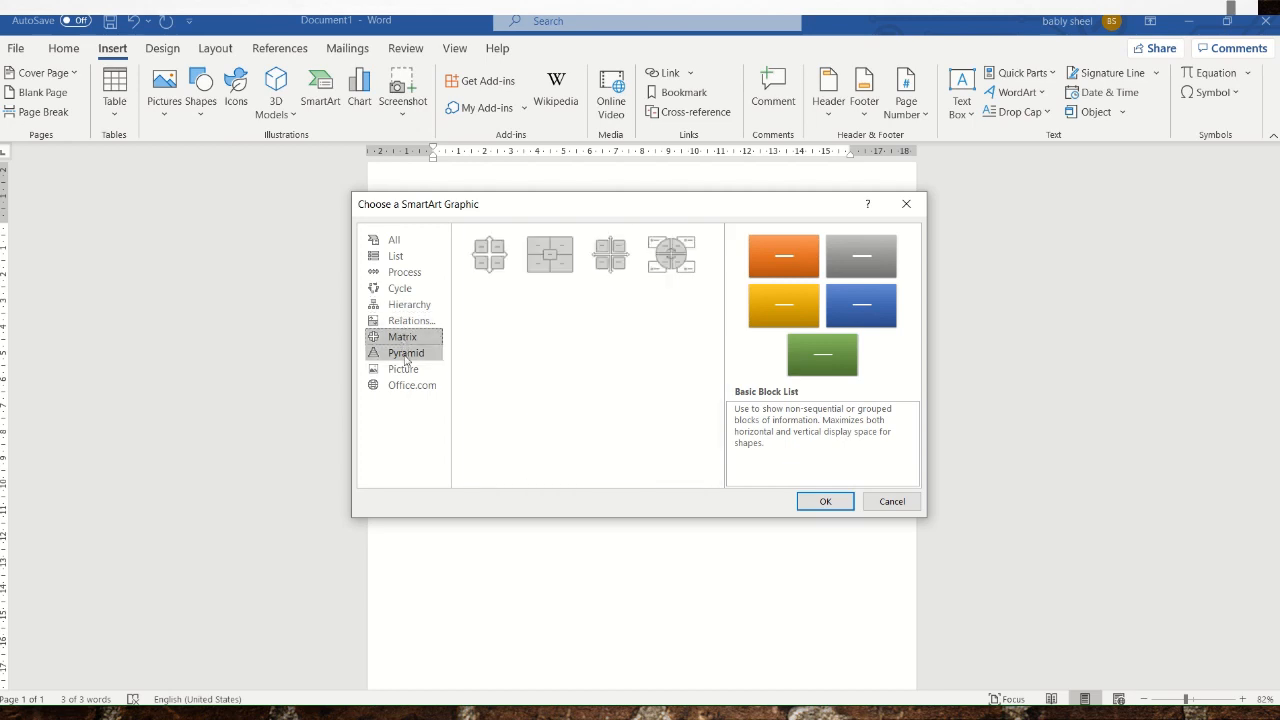
{"action": "left_click", "coordinate": [405, 355]}
{"action": "left_click", "coordinate": [405, 369]}
{"action": "left_click", "coordinate": [410, 385]}
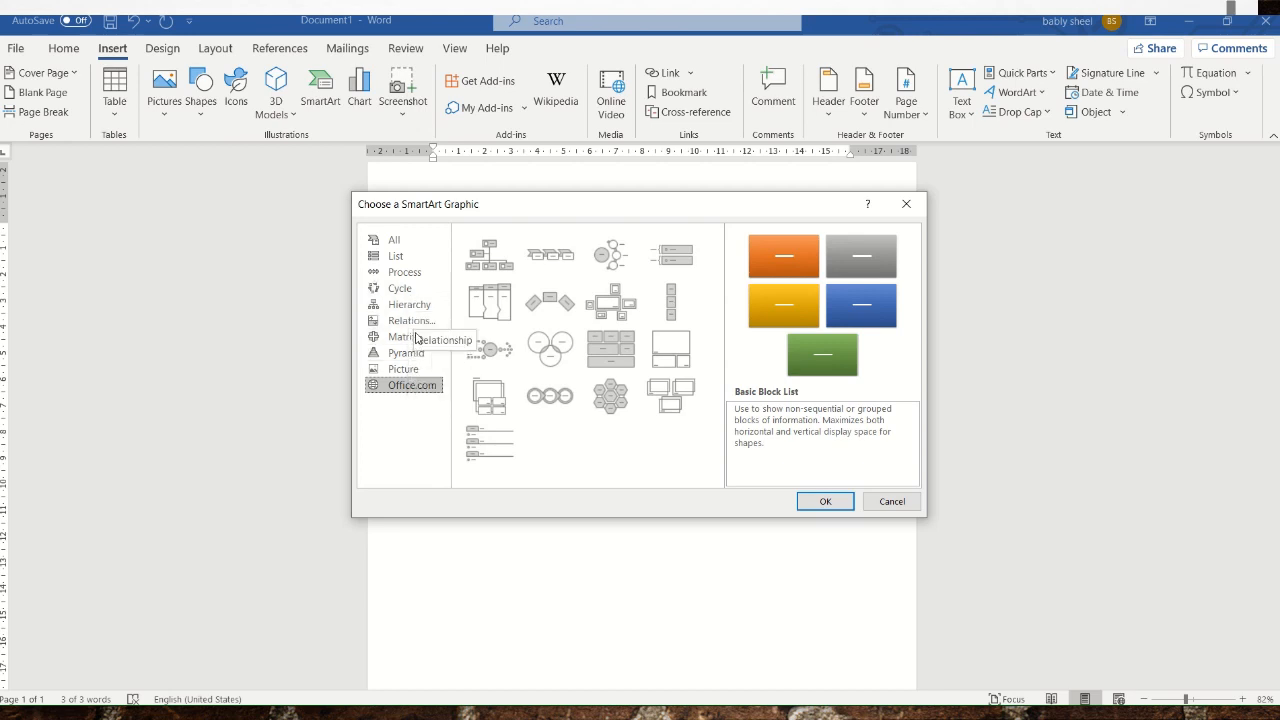
Step: Preview the Pyramid layouts, insert a Pyramid List SmartArt in place of the selected text, and apply the yellow Colorful variation
{"action": "left_click", "coordinate": [408, 352]}
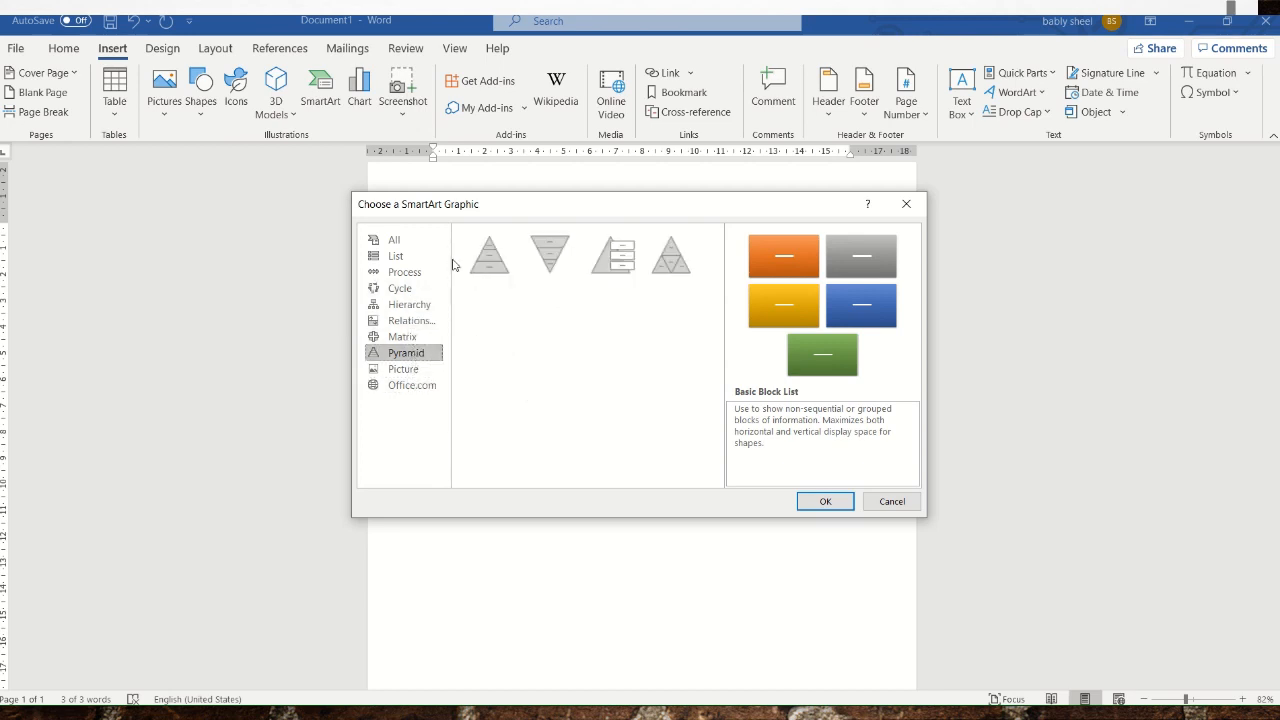
{"action": "left_click", "coordinate": [491, 273]}
{"action": "left_click", "coordinate": [542, 266]}
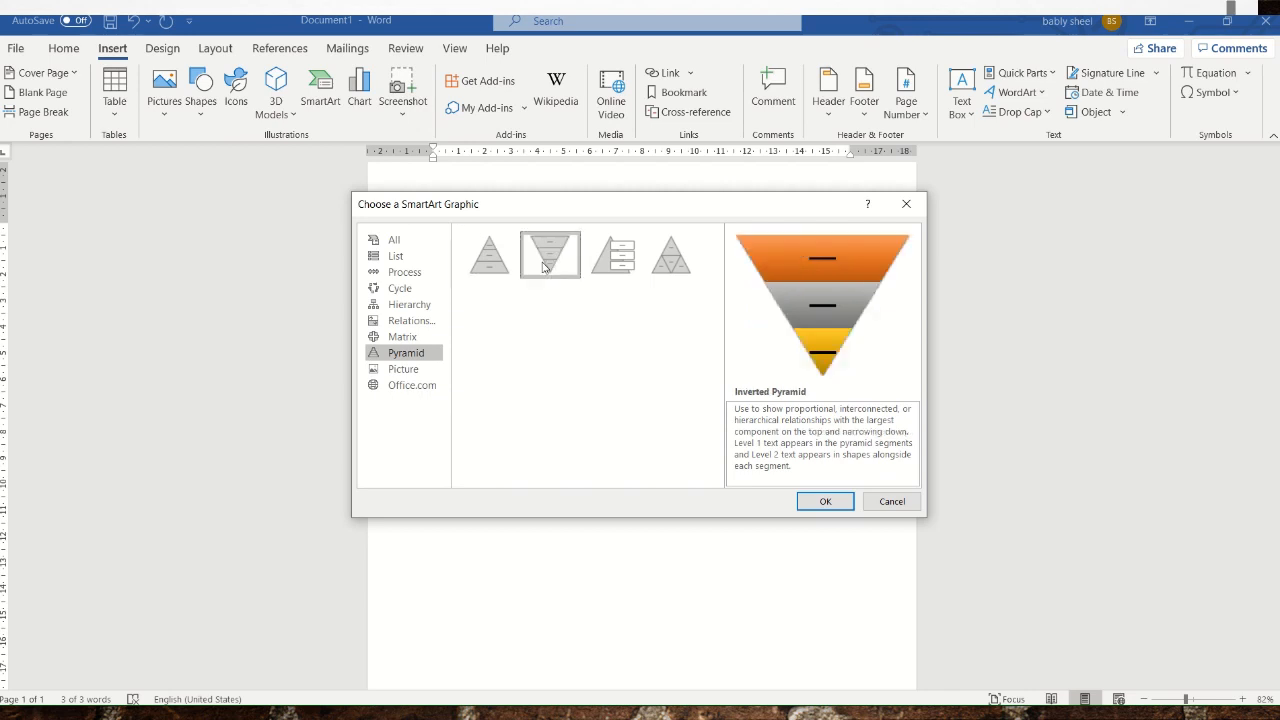
{"action": "left_click", "coordinate": [605, 262]}
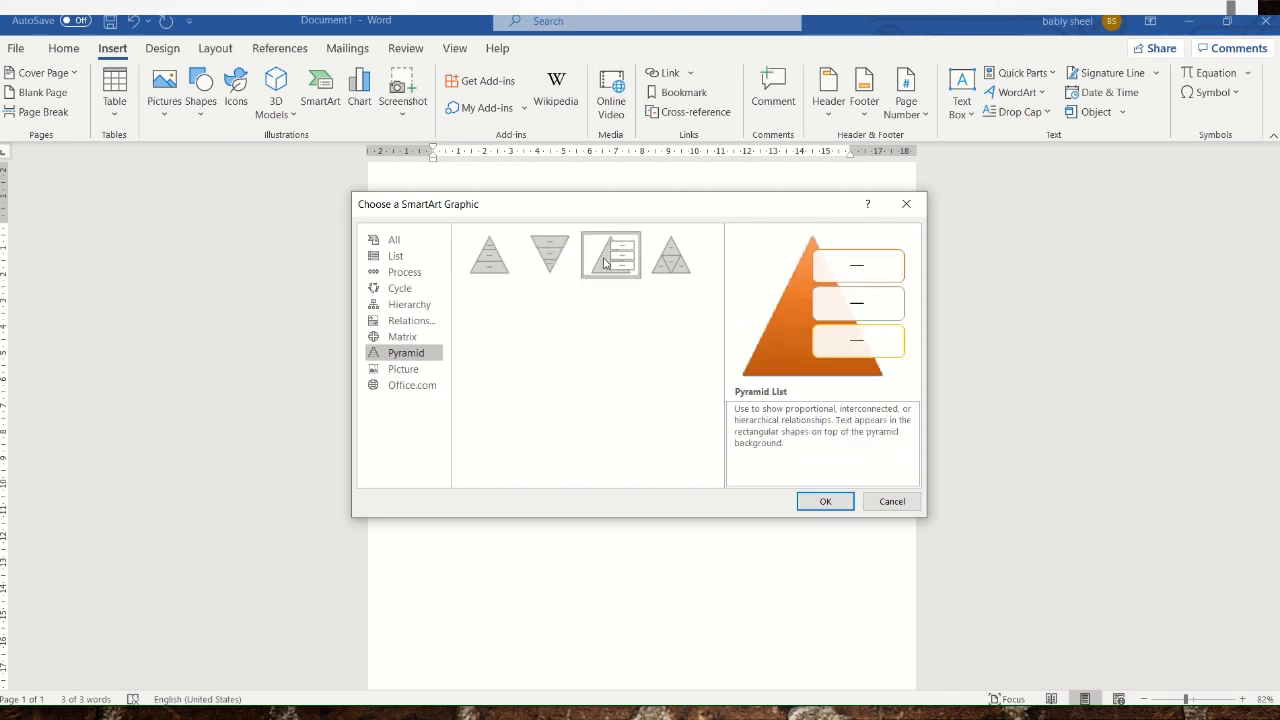
{"action": "left_click", "coordinate": [666, 262]}
{"action": "left_click", "coordinate": [615, 258]}
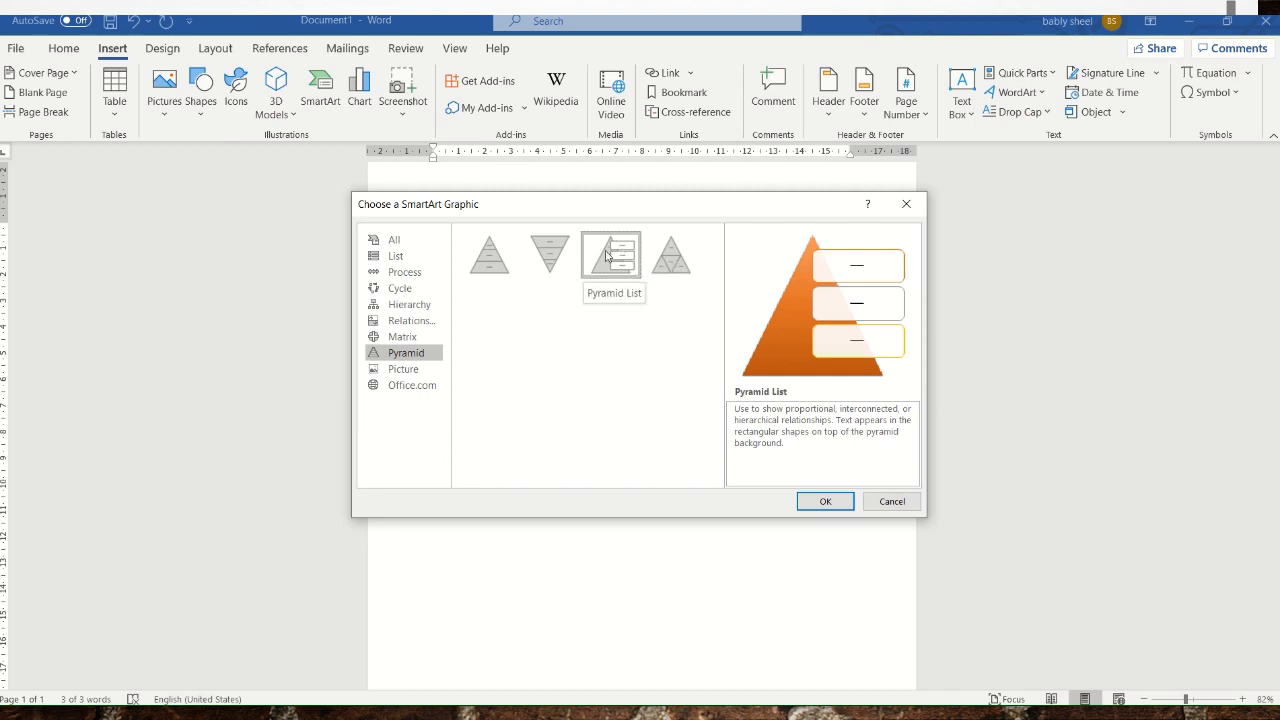
{"action": "left_click", "coordinate": [806, 501]}
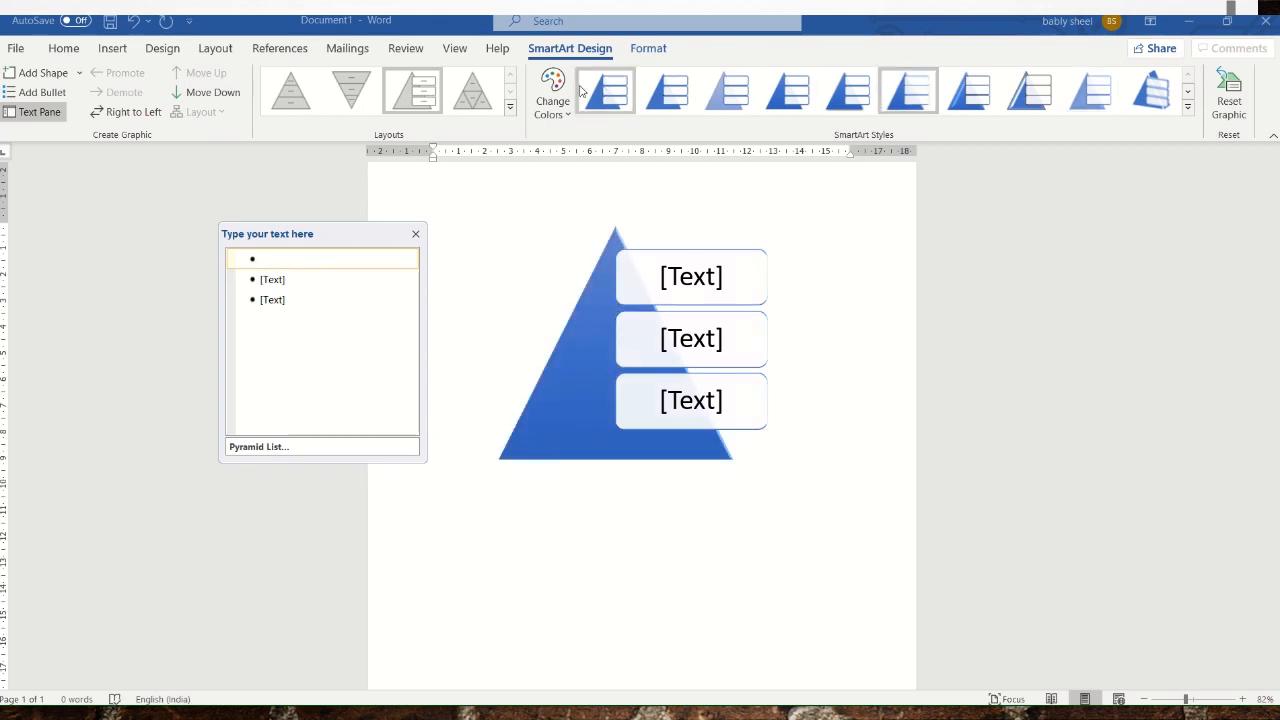
{"action": "left_click", "coordinate": [549, 93]}
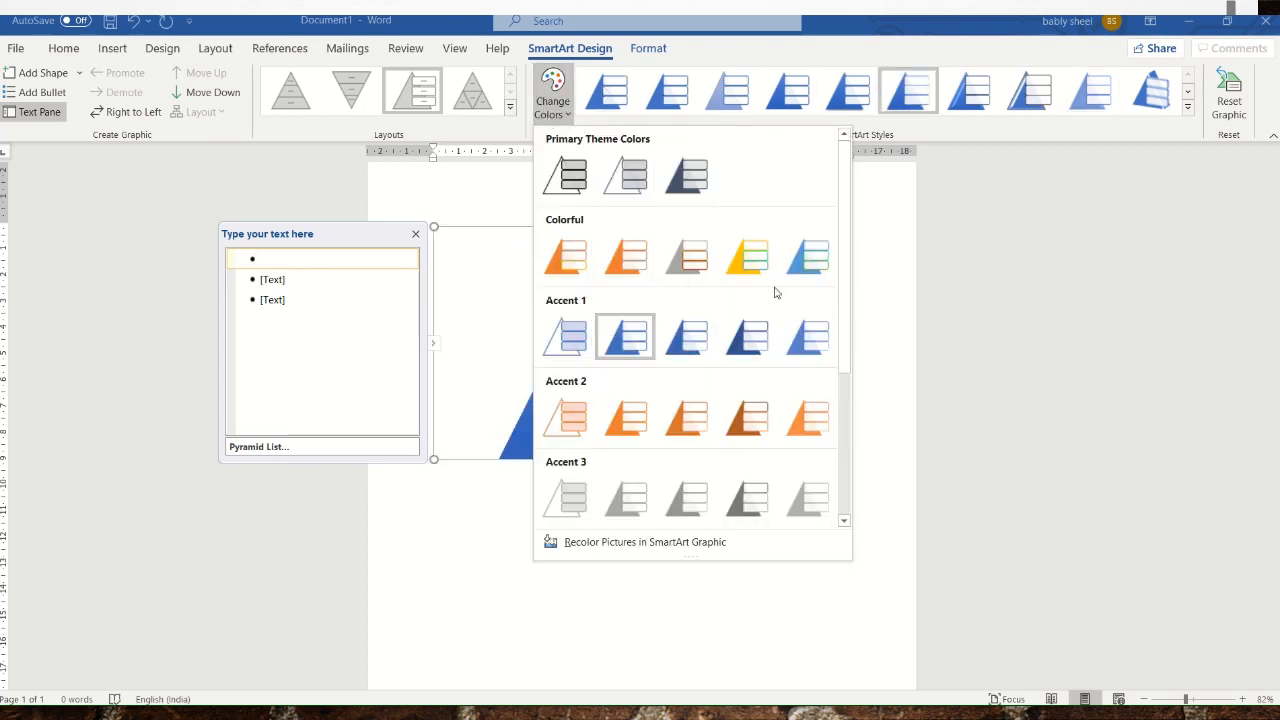
{"action": "left_click", "coordinate": [748, 257]}
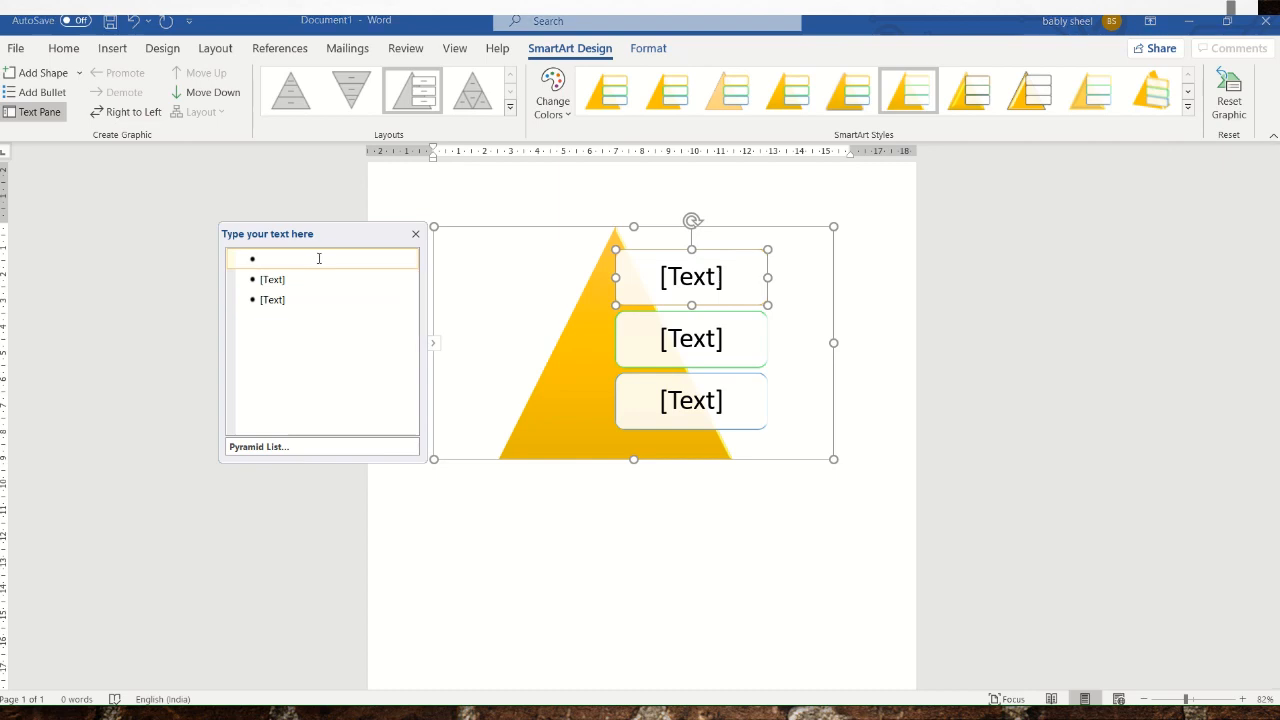
Step: Fill the three boxes of the Pyramid List with "Red", "Orange" and "Blue", and deselect the graphic
{"action": "type", "text": "re"}
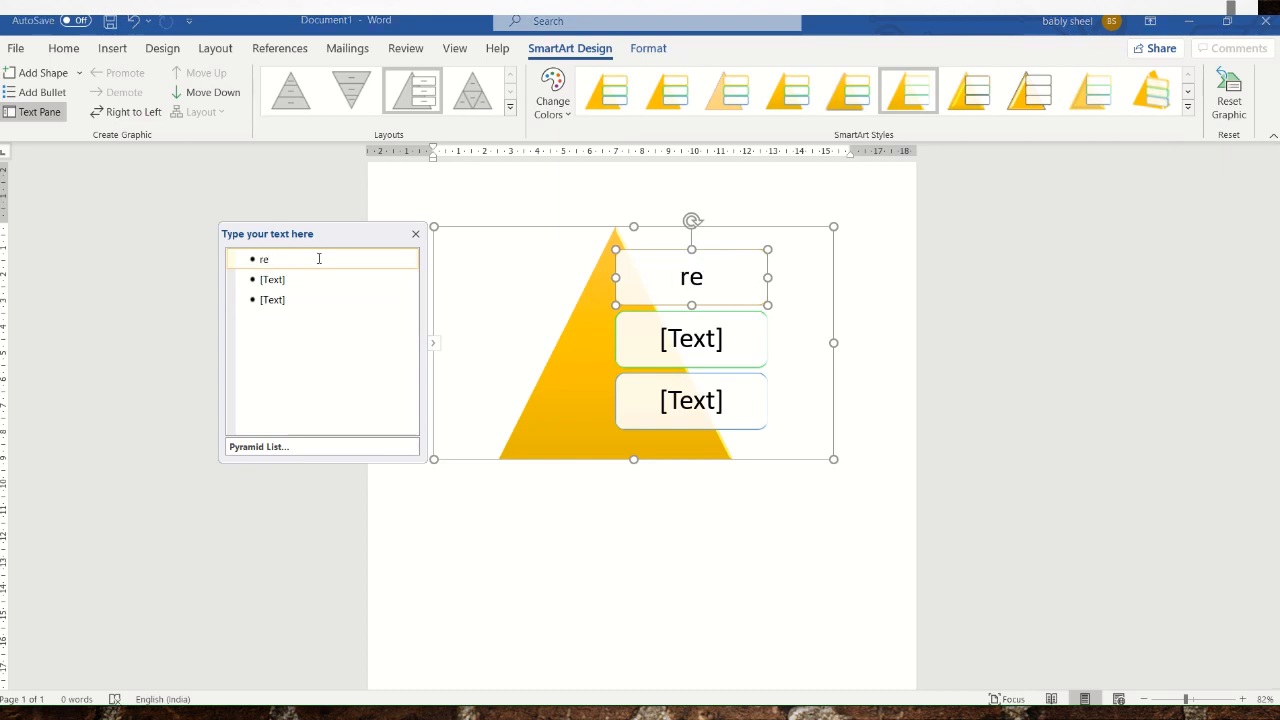
{"action": "key", "text": "BackSpace"}
{"action": "key", "text": "BackSpace"}
{"action": "type", "text": "Ref"}
{"action": "key", "text": "BackSpace"}
{"action": "type", "text": "d"}
{"action": "left_click", "coordinate": [301, 279]}
{"action": "type", "text": "Orange"}
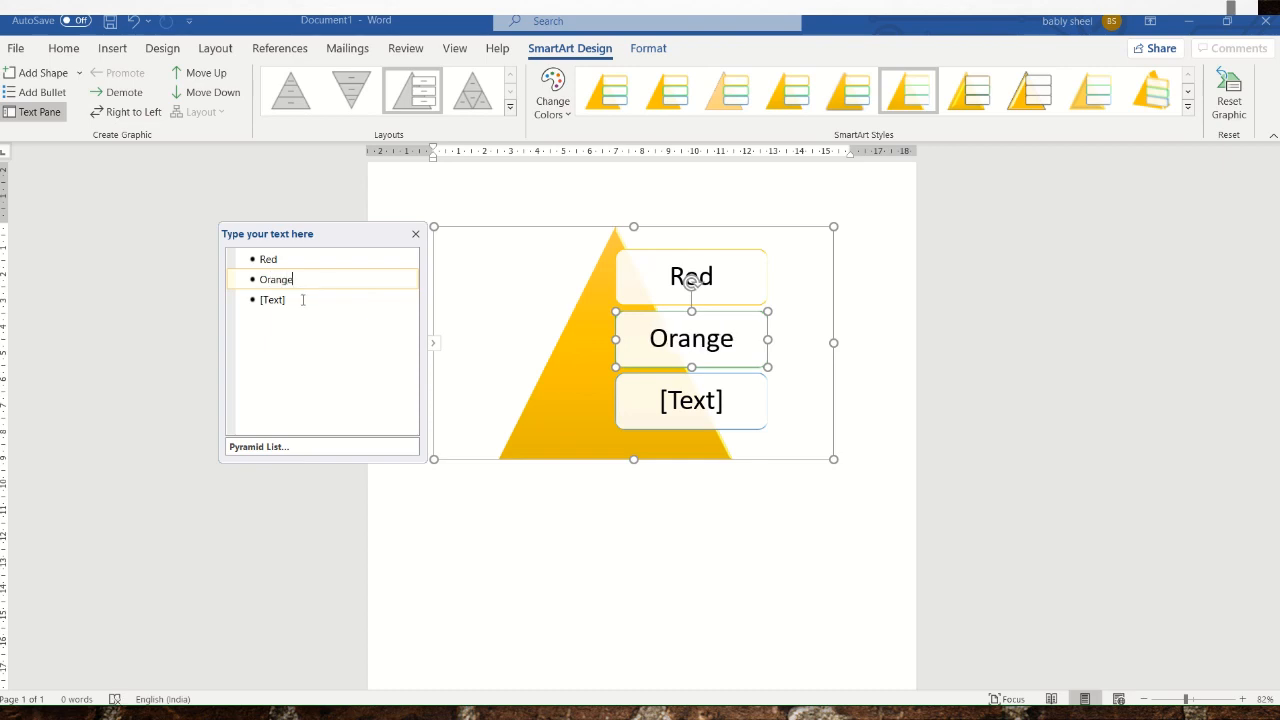
{"action": "left_click", "coordinate": [302, 299]}
{"action": "type", "text": "Blue"}
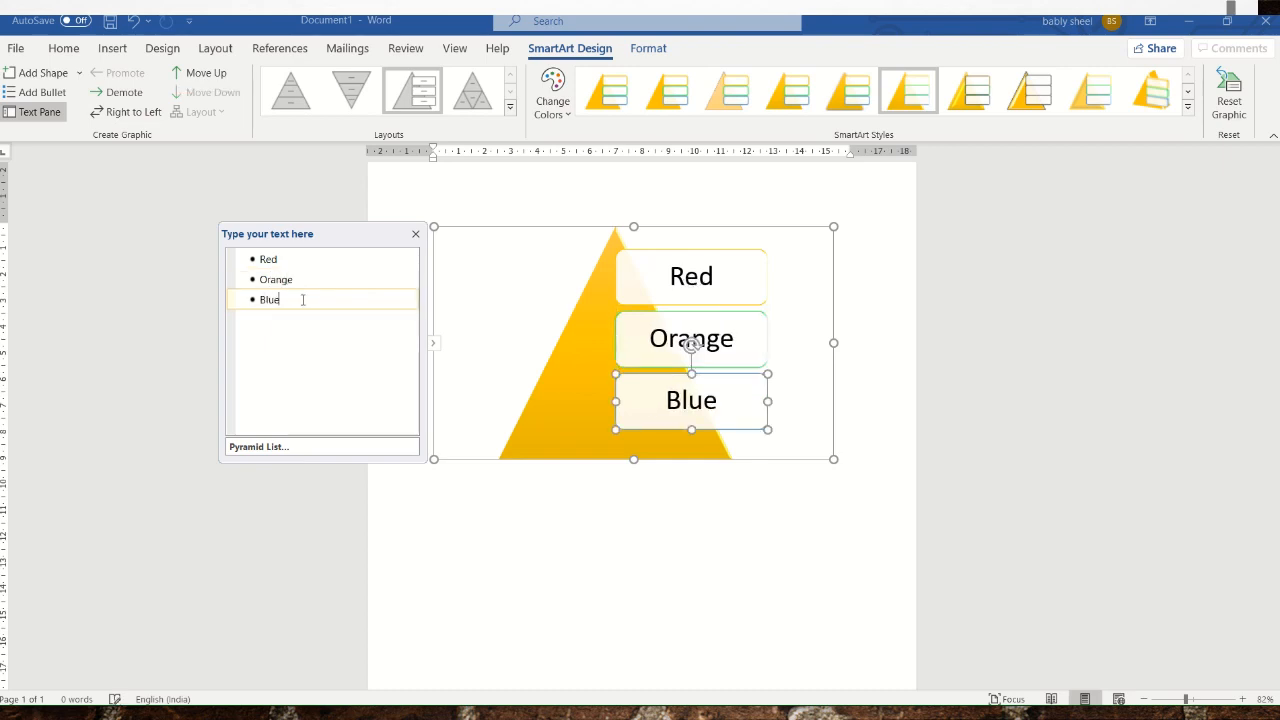
{"action": "left_click", "coordinate": [552, 537]}
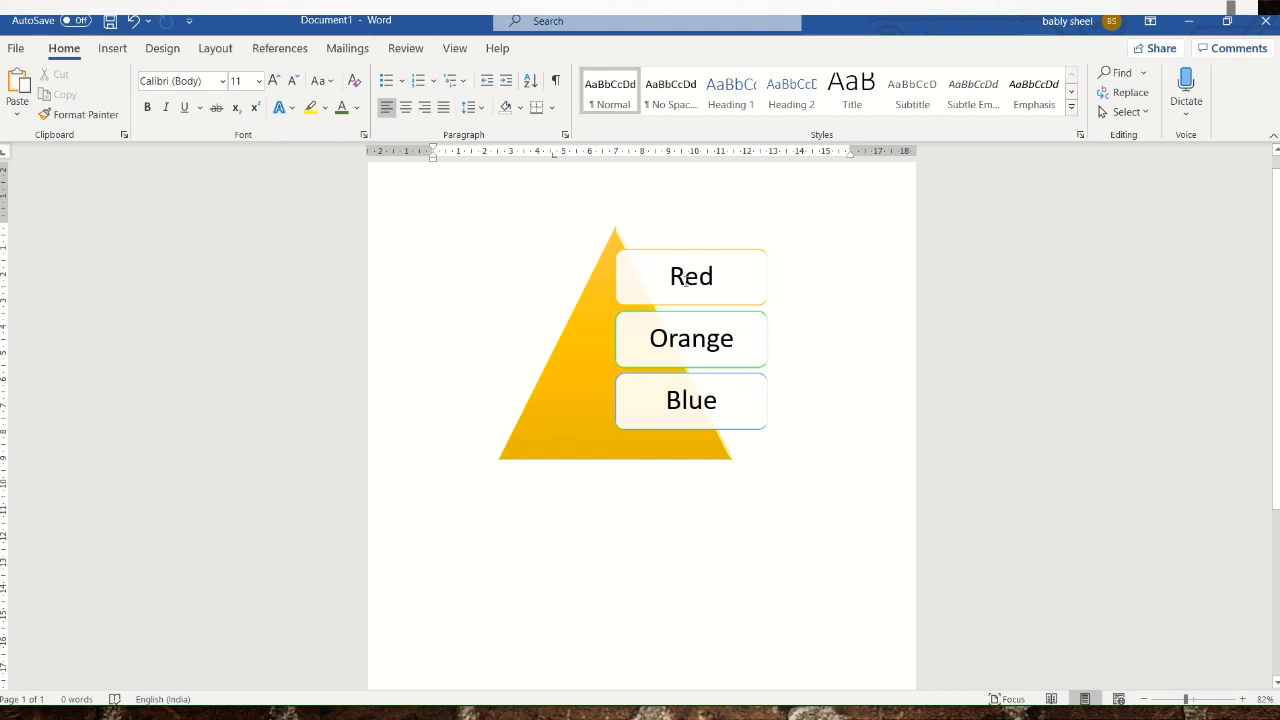
Step: Replace the text "Red" in the Pyramid List's first box with "Green" and deselect the box
{"action": "left_click", "coordinate": [683, 251]}
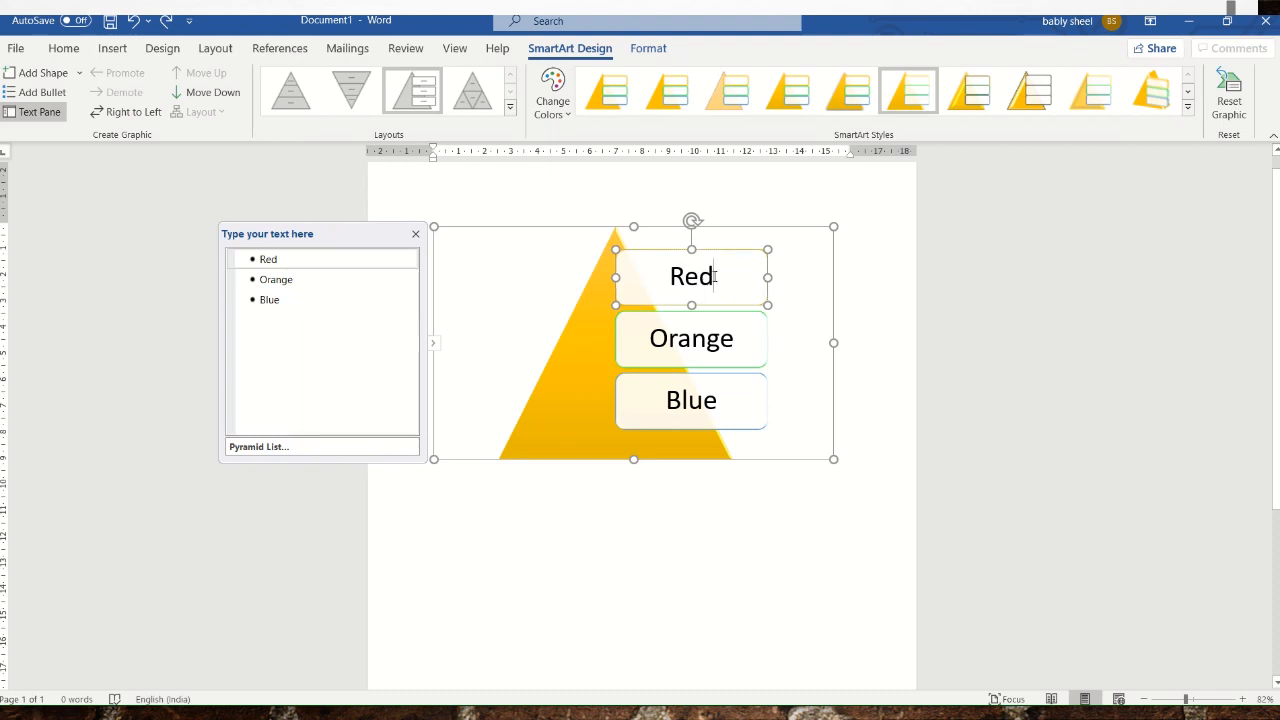
{"action": "left_click", "coordinate": [677, 598]}
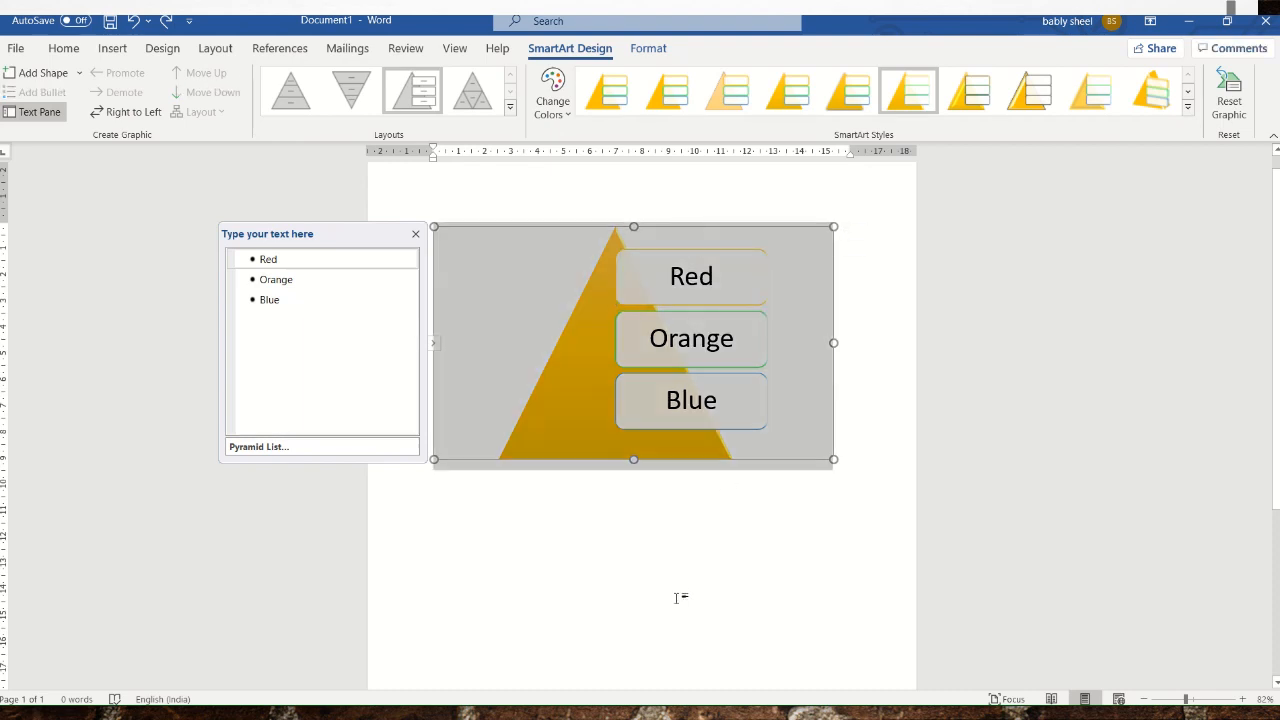
{"action": "left_click", "coordinate": [708, 345]}
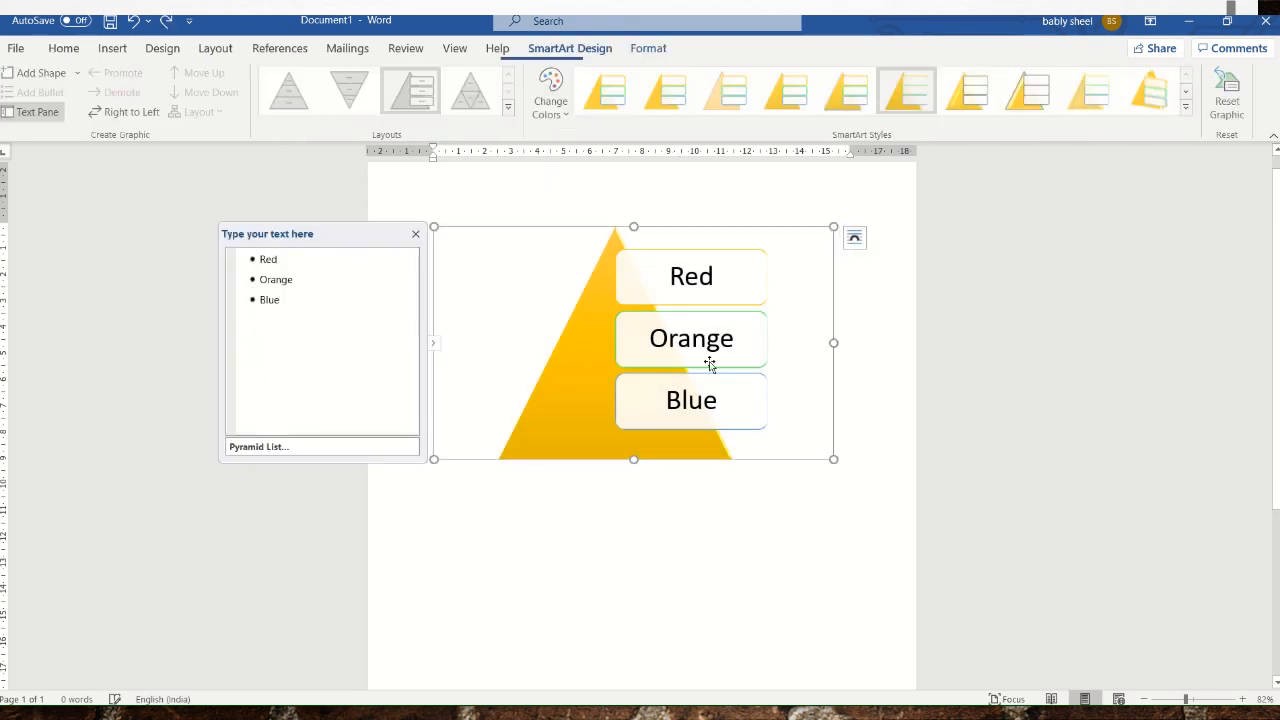
{"action": "left_click", "coordinate": [713, 281]}
{"action": "key", "text": "BackSpace"}
{"action": "key", "text": "BackSpace"}
{"action": "key", "text": "BackSpace"}
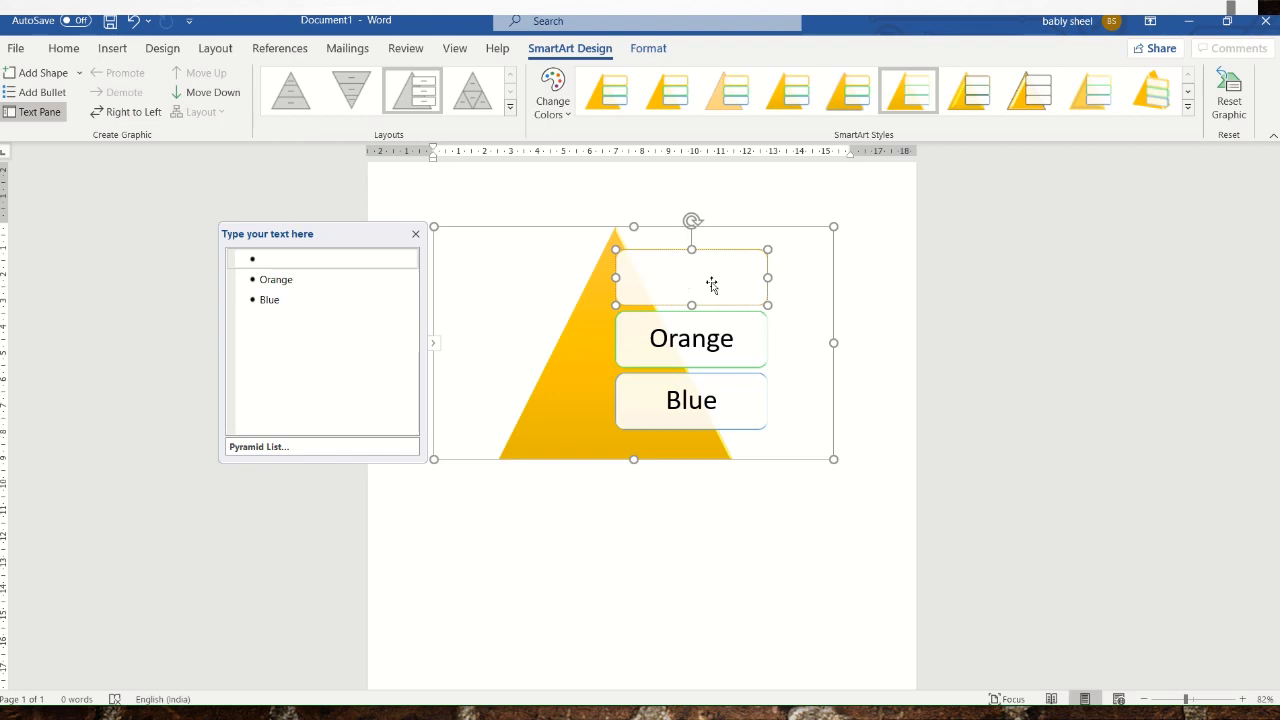
{"action": "type", "text": "Green"}
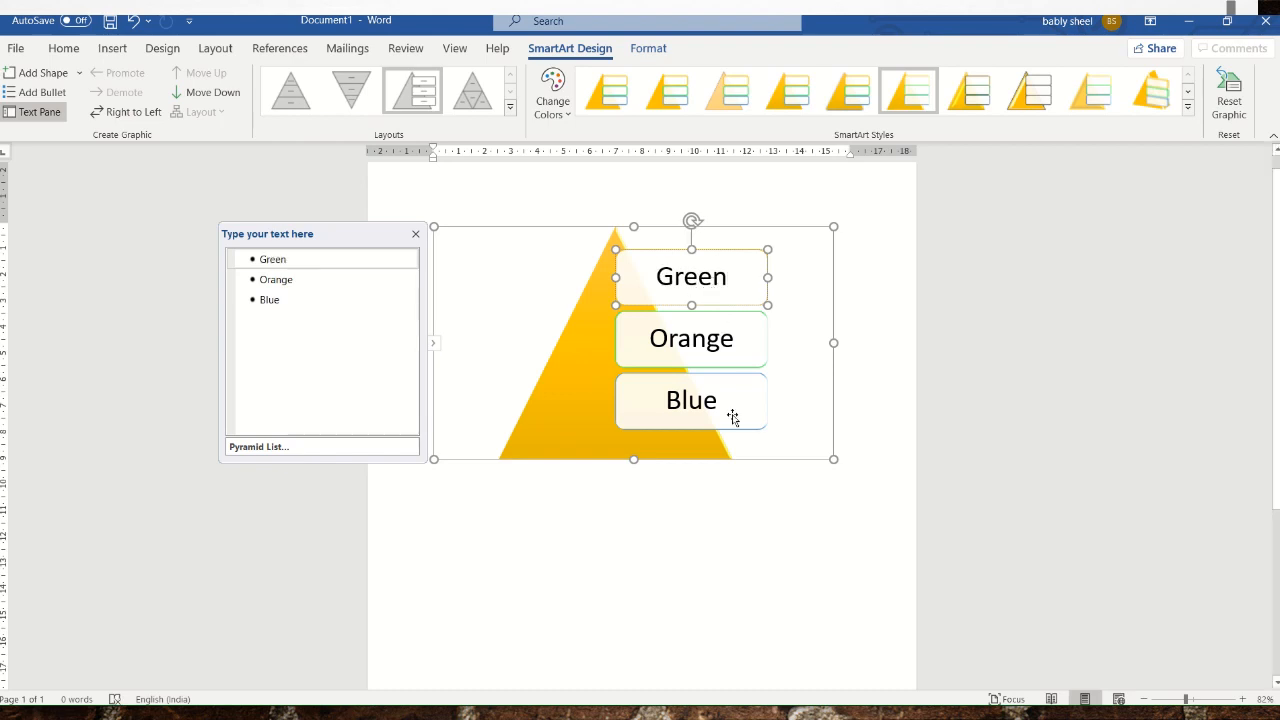
{"action": "left_click", "coordinate": [631, 578]}
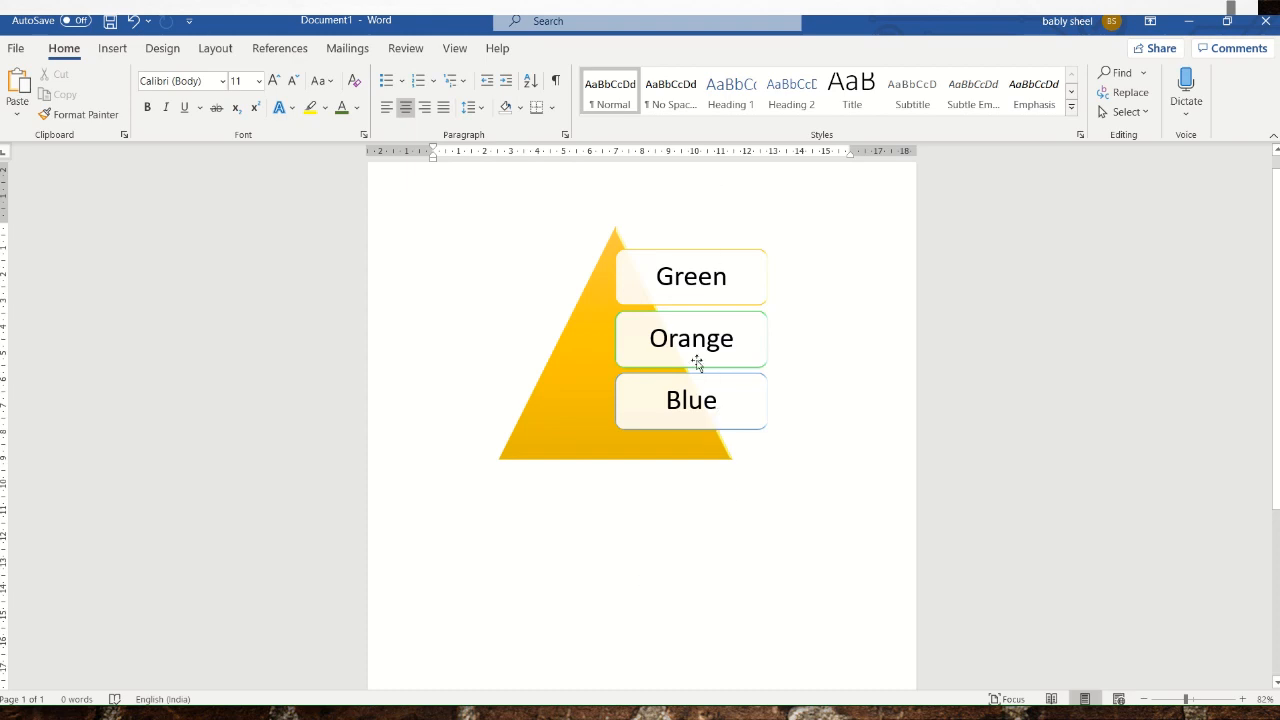
Step: Try a dark blue font color on the word "Green" in the first box, ending on dark green
{"action": "left_click", "coordinate": [701, 281]}
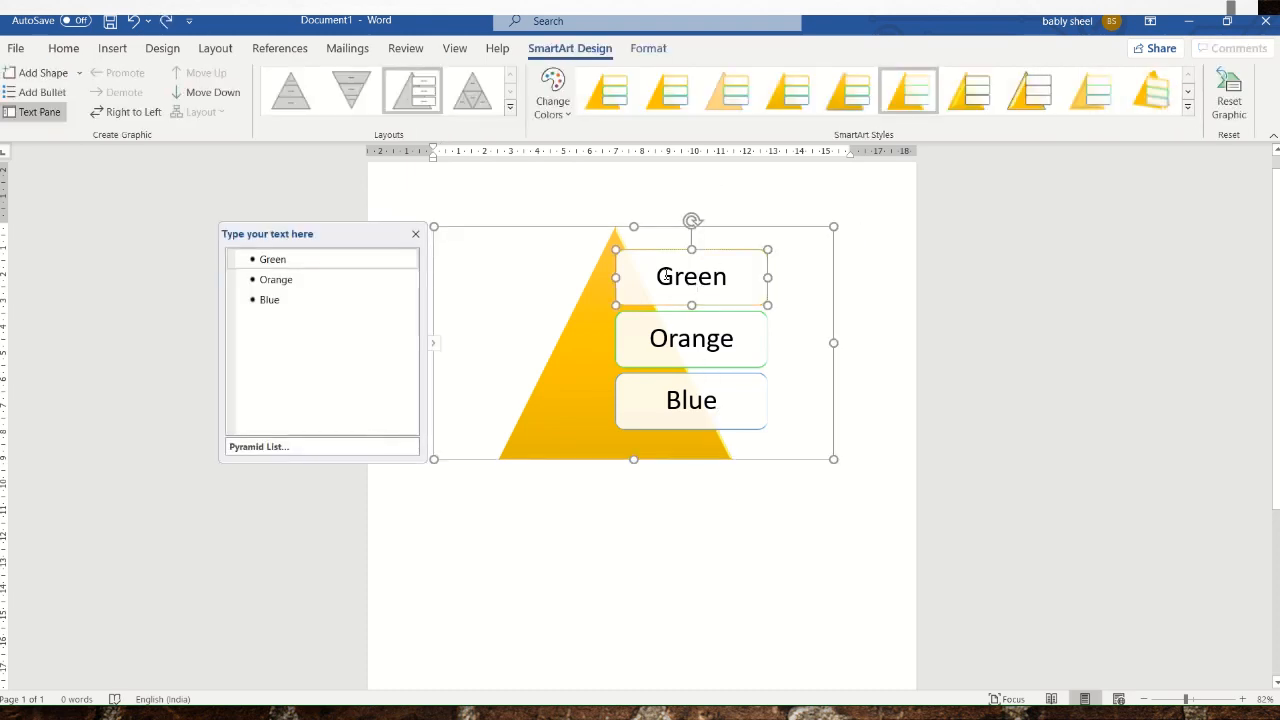
{"action": "left_click_drag", "start_coordinate": [656, 277], "coordinate": [735, 268]}
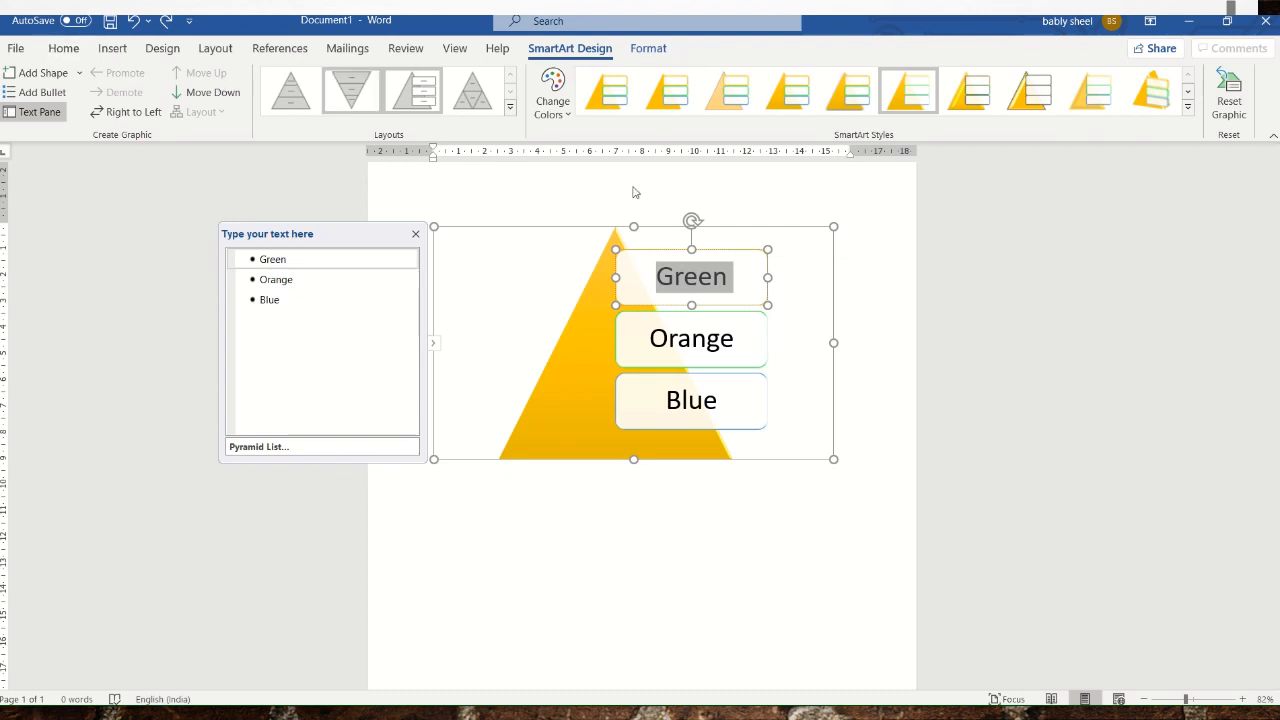
{"action": "left_click", "coordinate": [63, 49]}
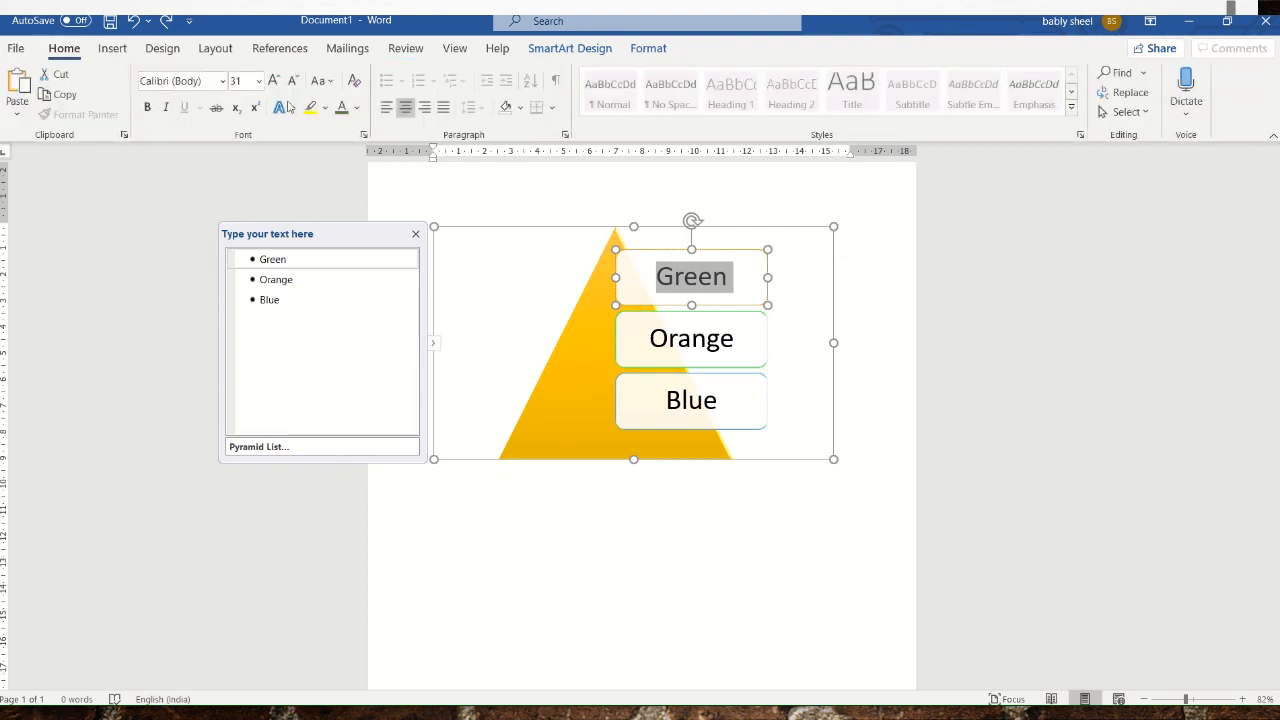
{"action": "left_click", "coordinate": [355, 109]}
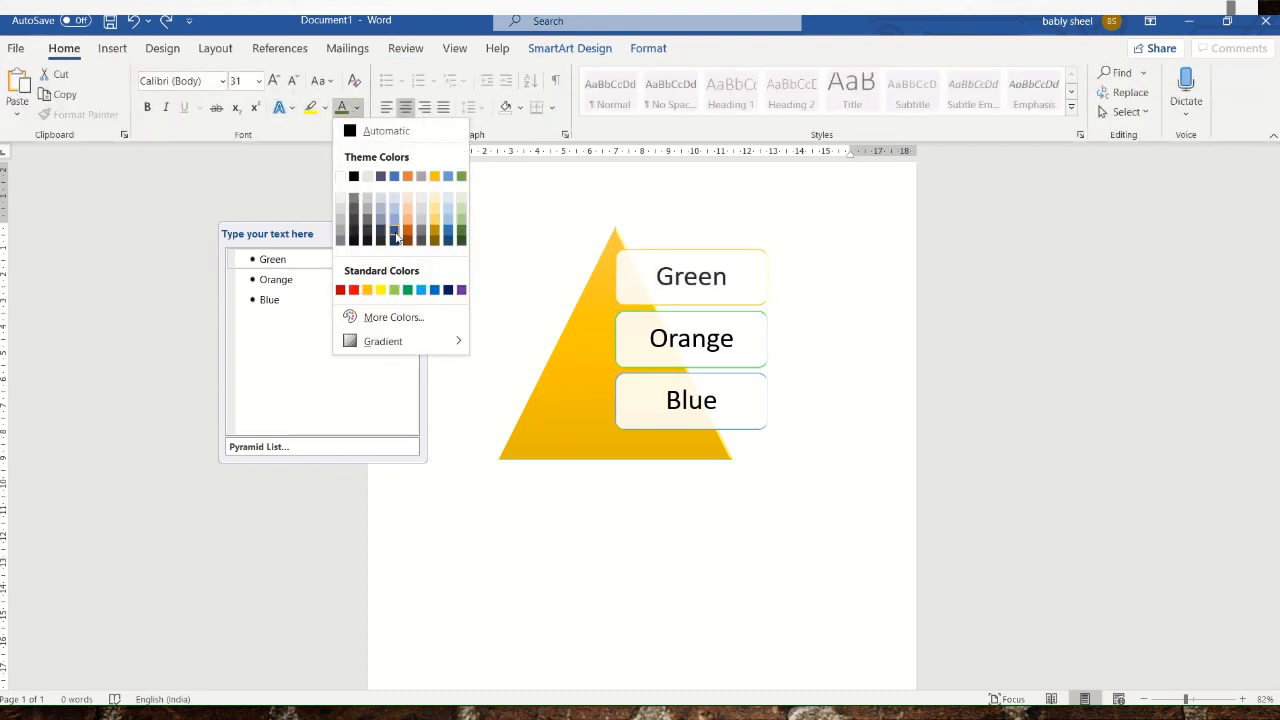
{"action": "left_click", "coordinate": [394, 238]}
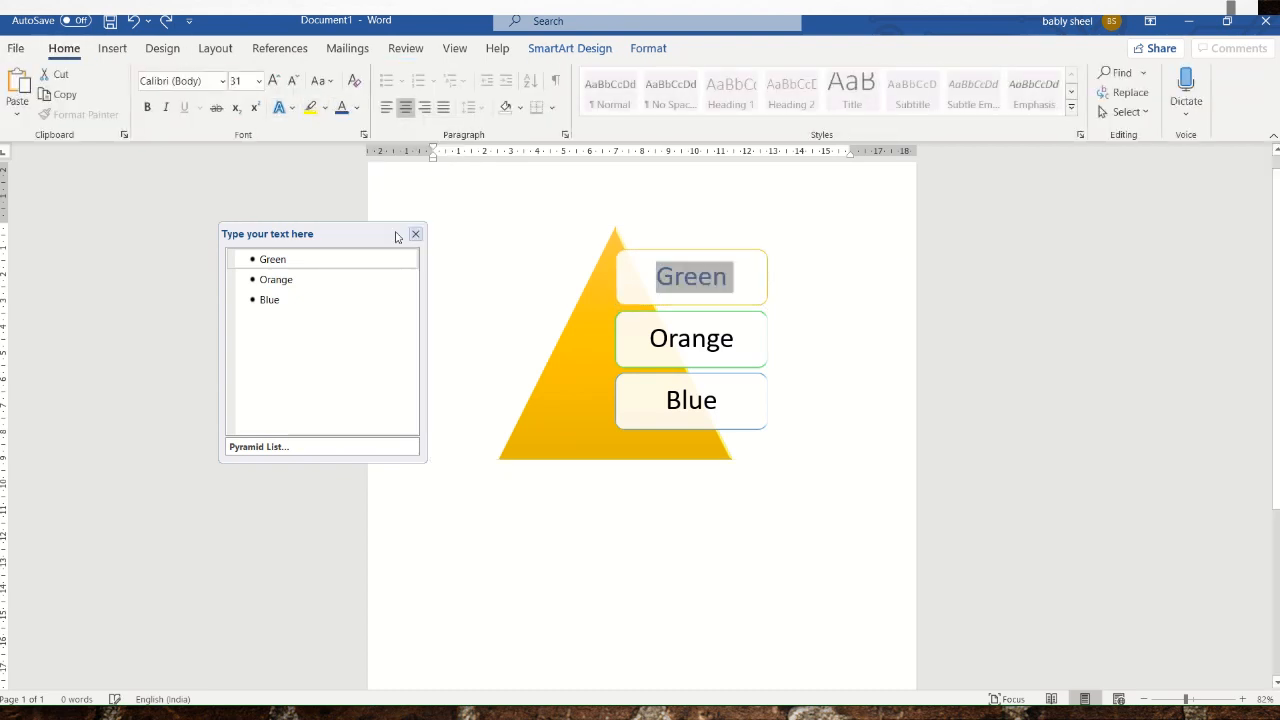
{"action": "left_click", "coordinate": [357, 110]}
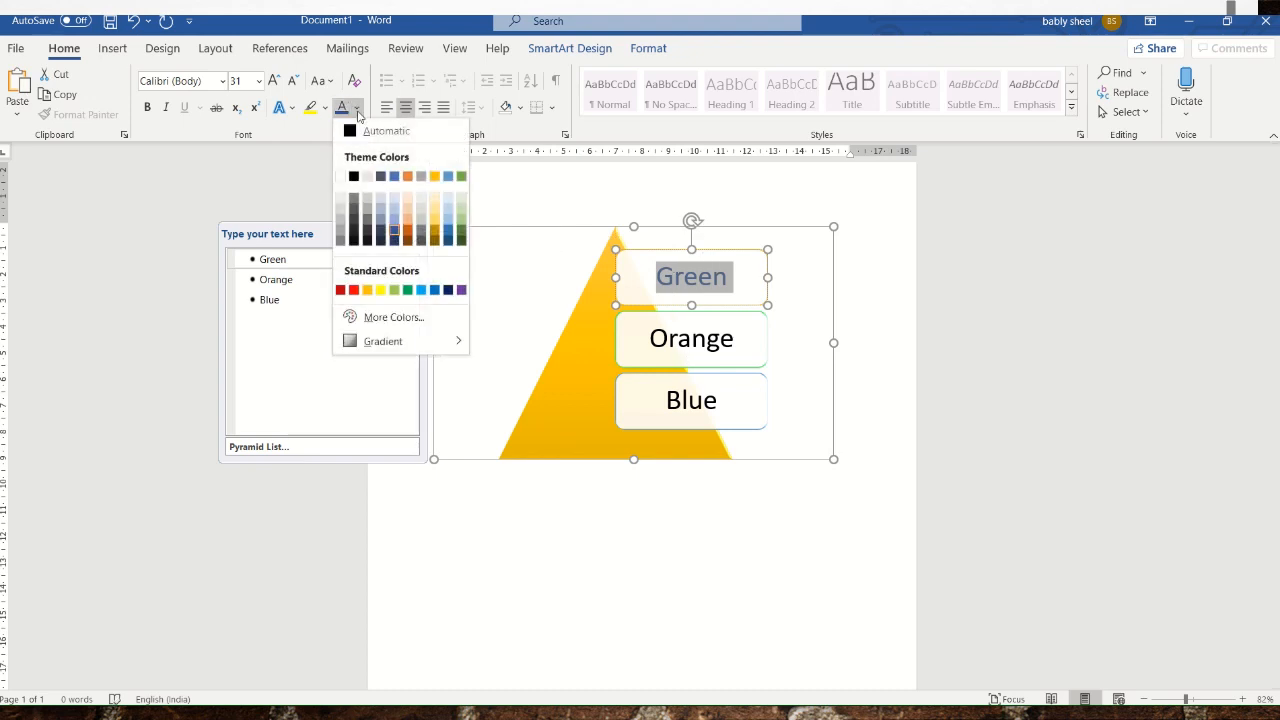
{"action": "left_click", "coordinate": [461, 232]}
Step: Color the word "Orange" in the second box with the standard orange font color
{"action": "left_click", "coordinate": [655, 338]}
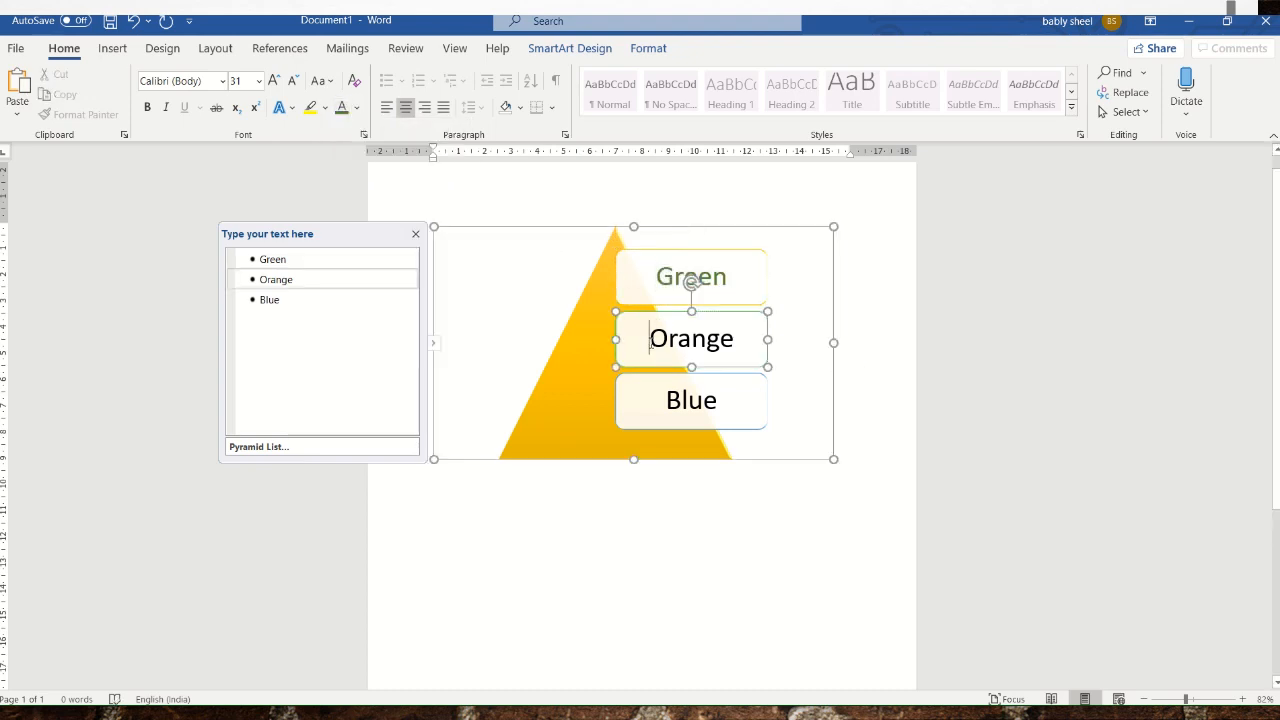
{"action": "left_click_drag", "start_coordinate": [650, 338], "coordinate": [738, 340]}
{"action": "left_click", "coordinate": [357, 108]}
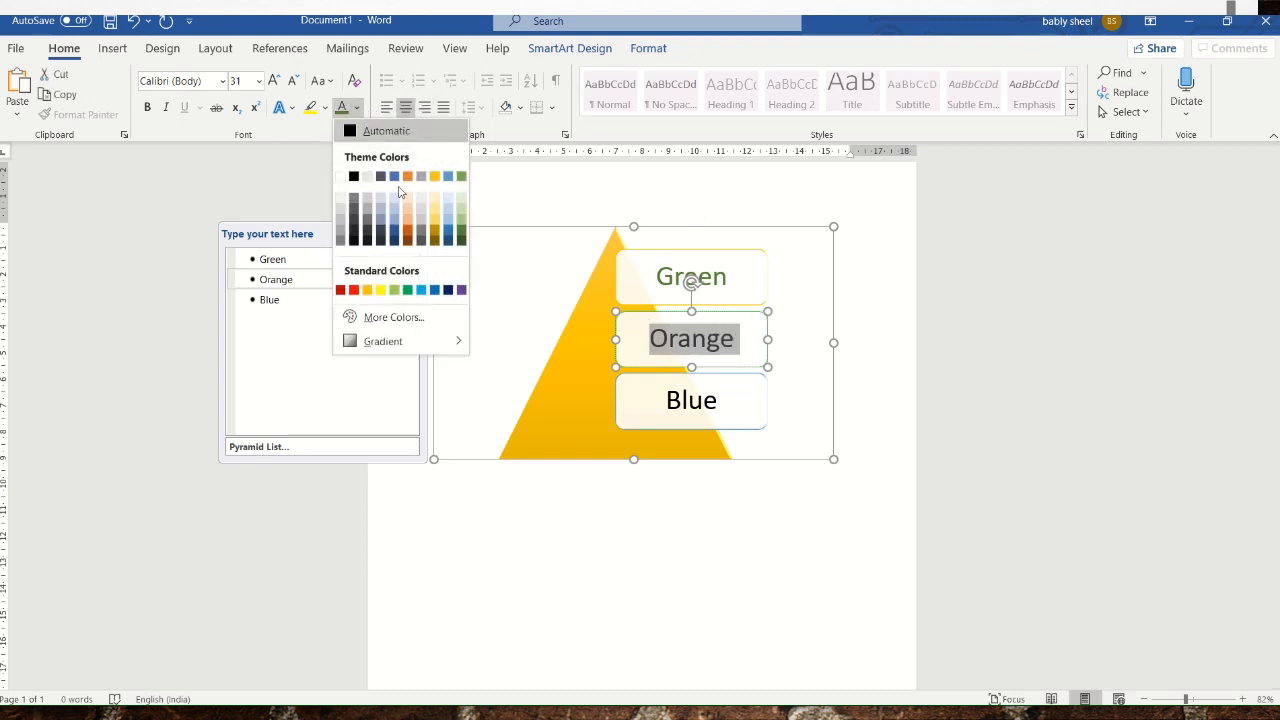
{"action": "left_click", "coordinate": [367, 290]}
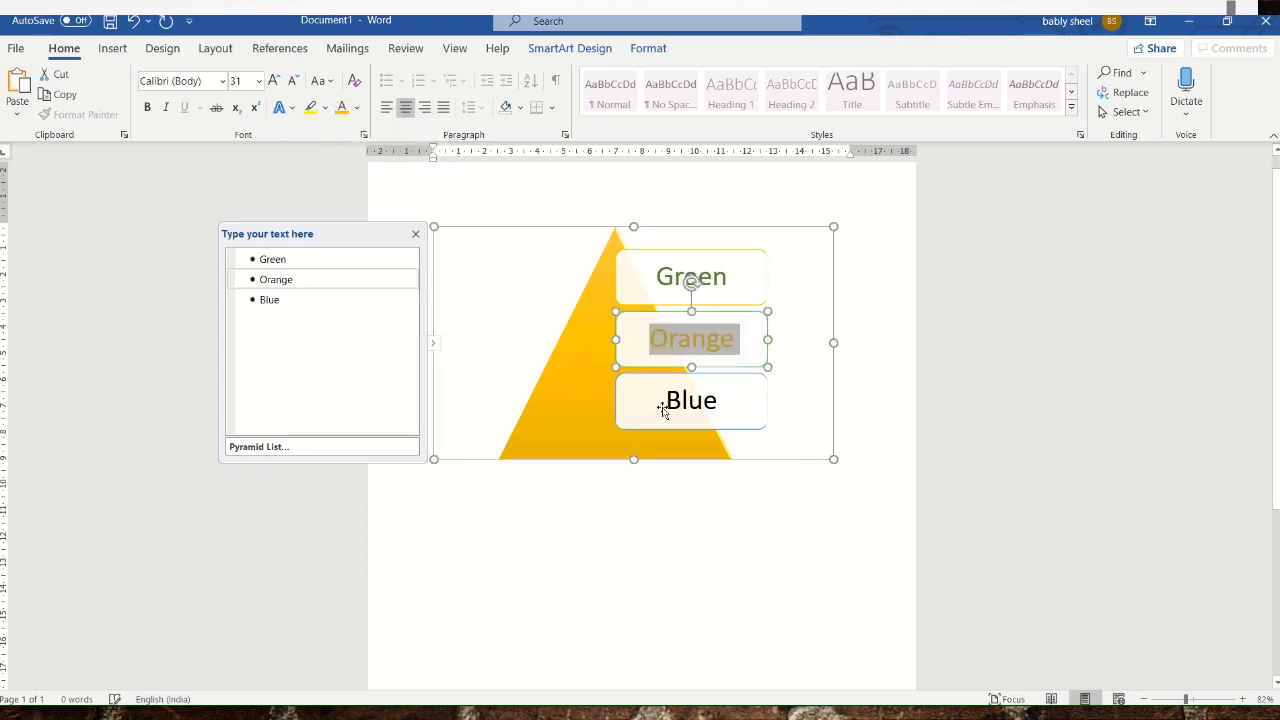
Step: Move the Blue box to the pyramid's lower left, the Orange box slightly down and right, and the Green box to the upper left
{"action": "left_click", "coordinate": [666, 401]}
{"action": "left_click_drag", "start_coordinate": [678, 400], "coordinate": [480, 392]}
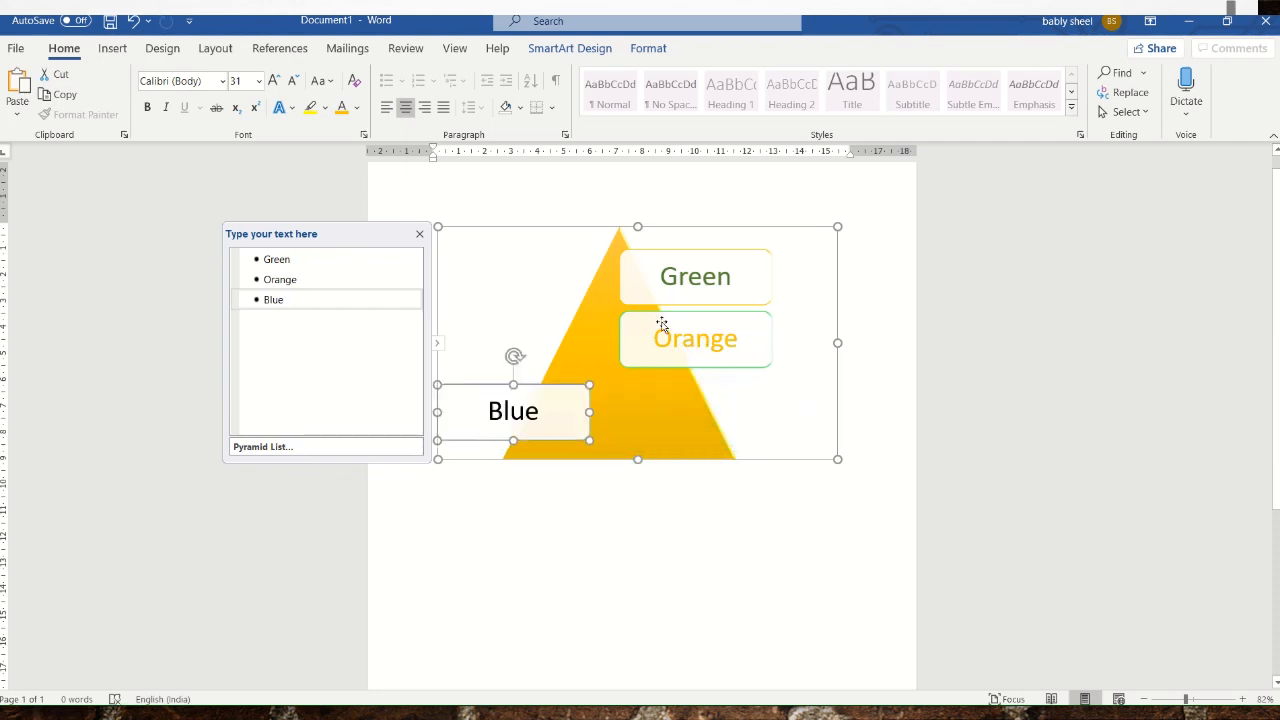
{"action": "left_click_drag", "start_coordinate": [662, 316], "coordinate": [685, 350]}
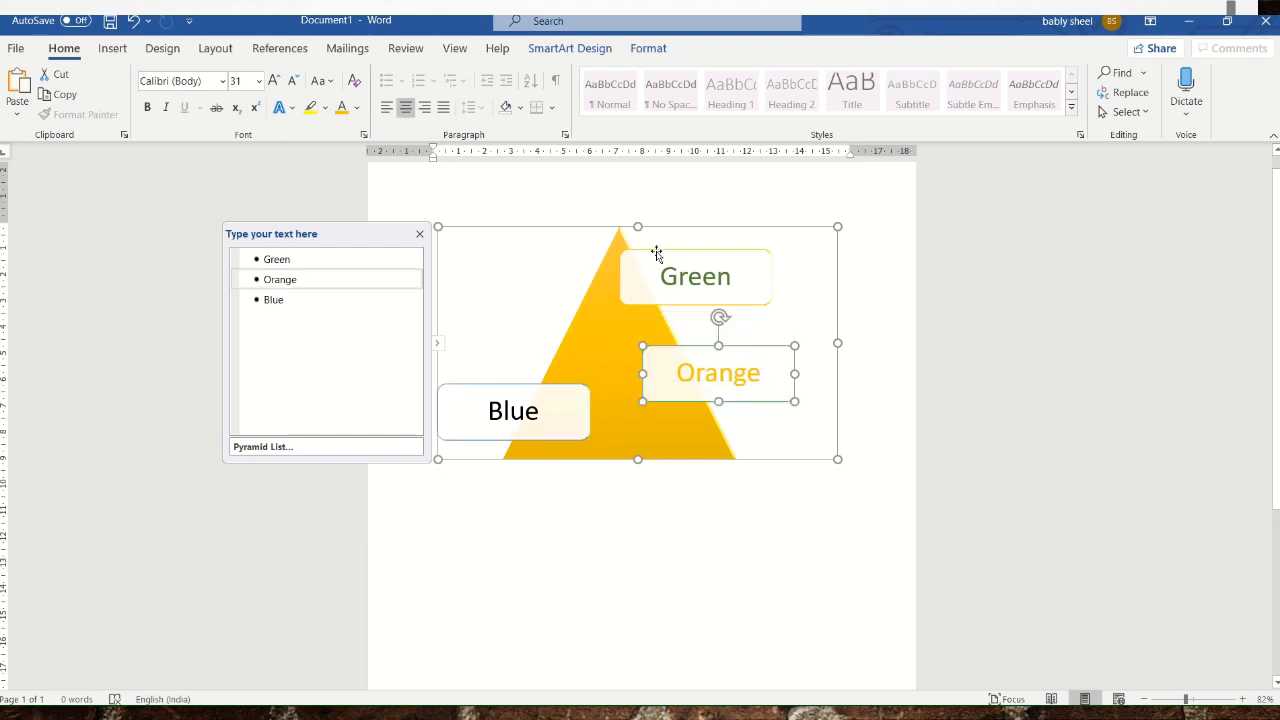
{"action": "left_click_drag", "start_coordinate": [655, 251], "coordinate": [520, 258]}
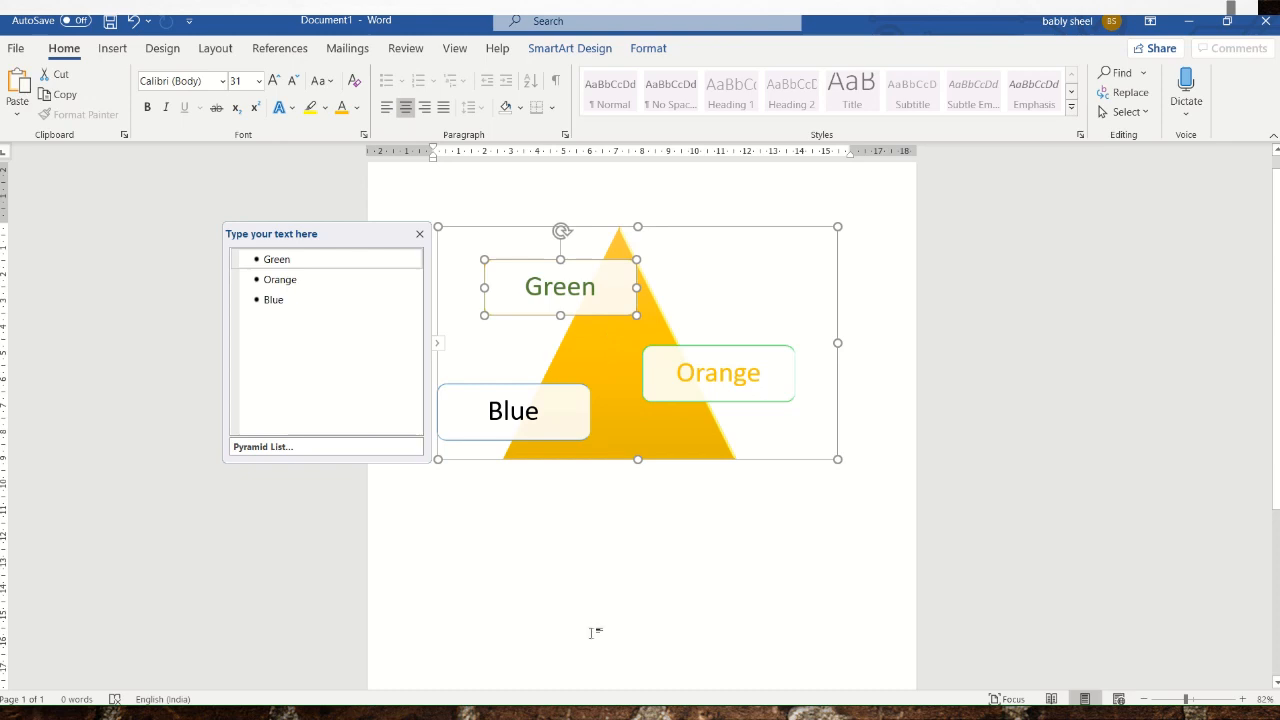
Step: Select the whole Pyramid List SmartArt and delete it from the page
{"action": "left_click", "coordinate": [491, 540]}
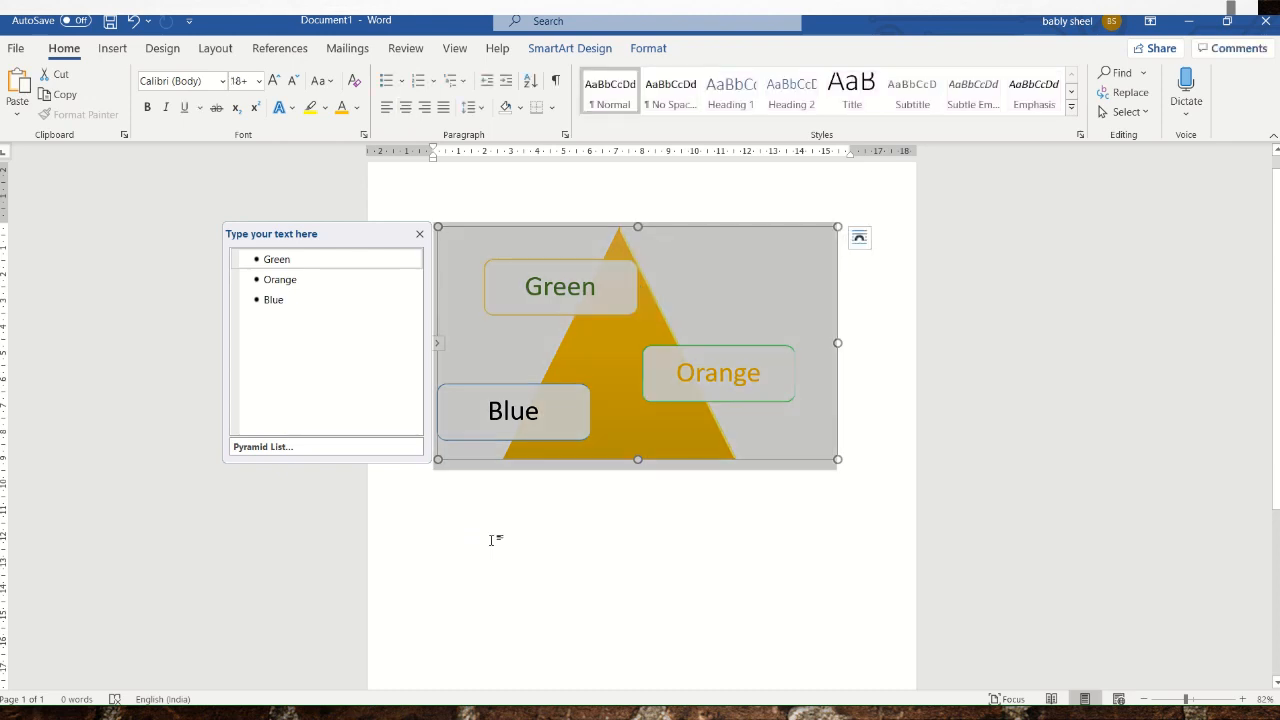
{"action": "key", "text": "Delete"}
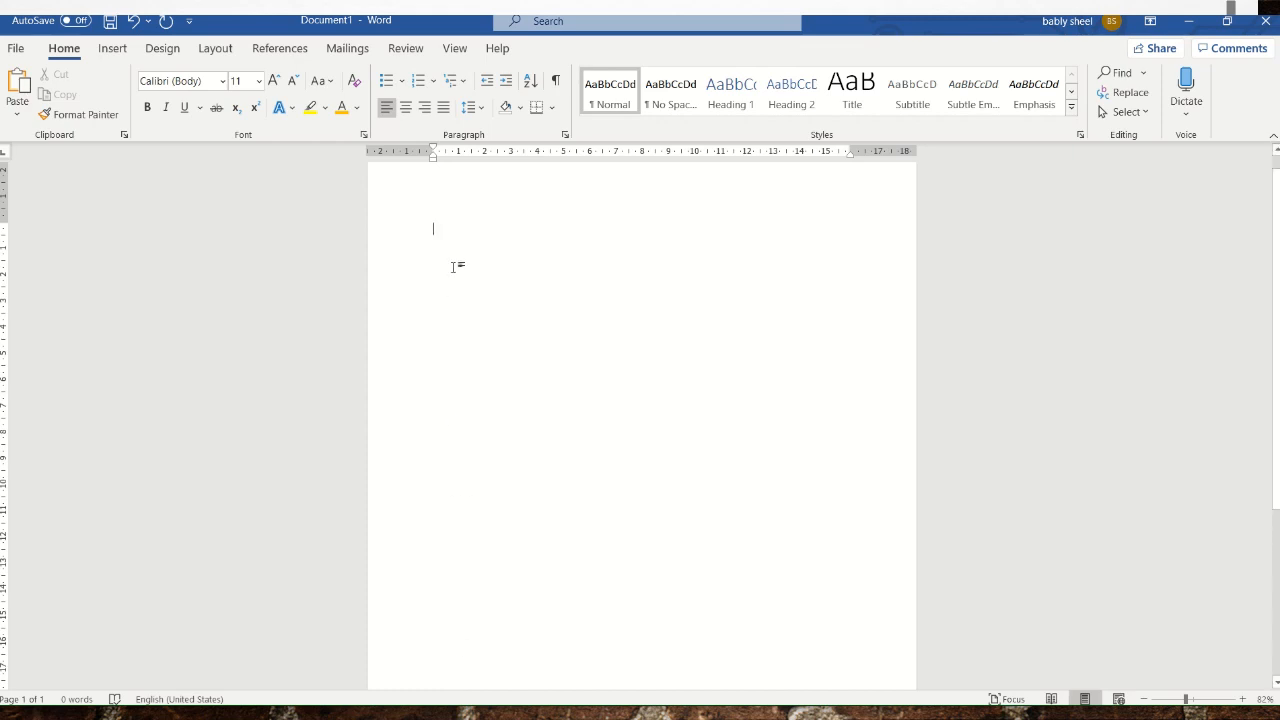
{"action": "type", "text": "dp"}
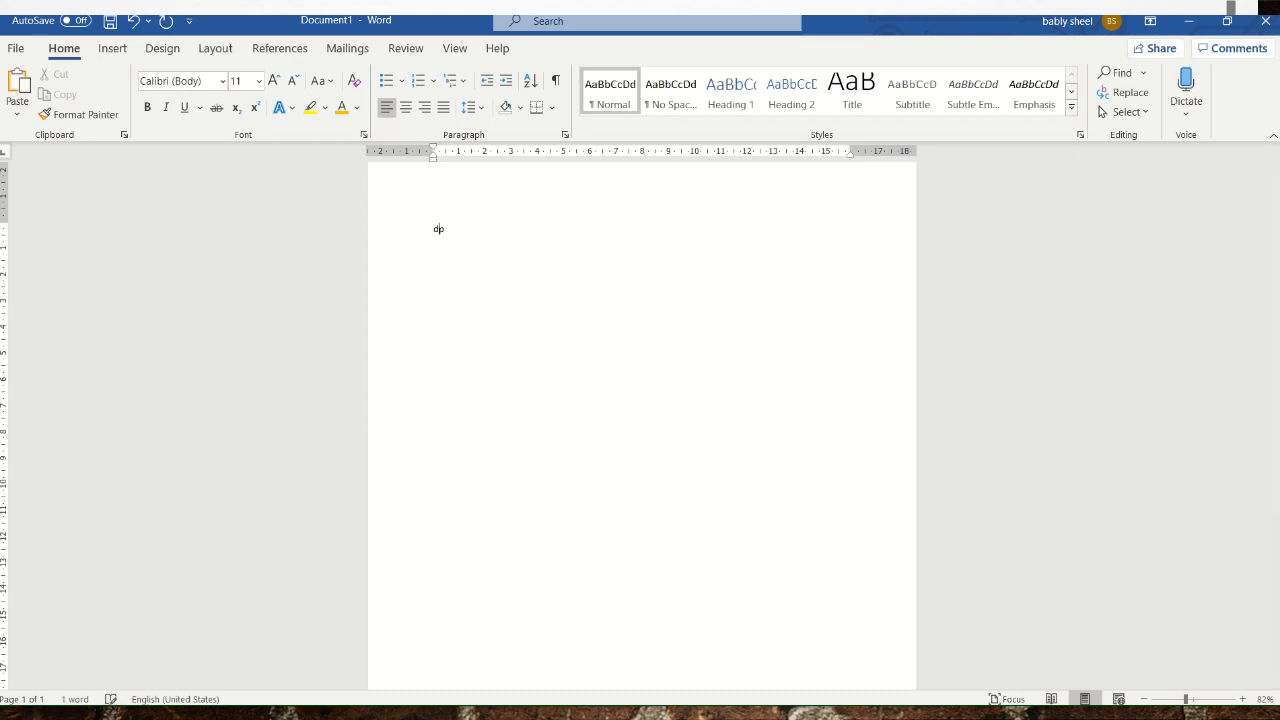
{"action": "type", "text": "s"}
{"action": "key", "text": "BackSpace"}
{"action": "key", "text": "BackSpace"}
{"action": "key", "text": "BackSpace"}
{"action": "key", "text": "BackSpace"}
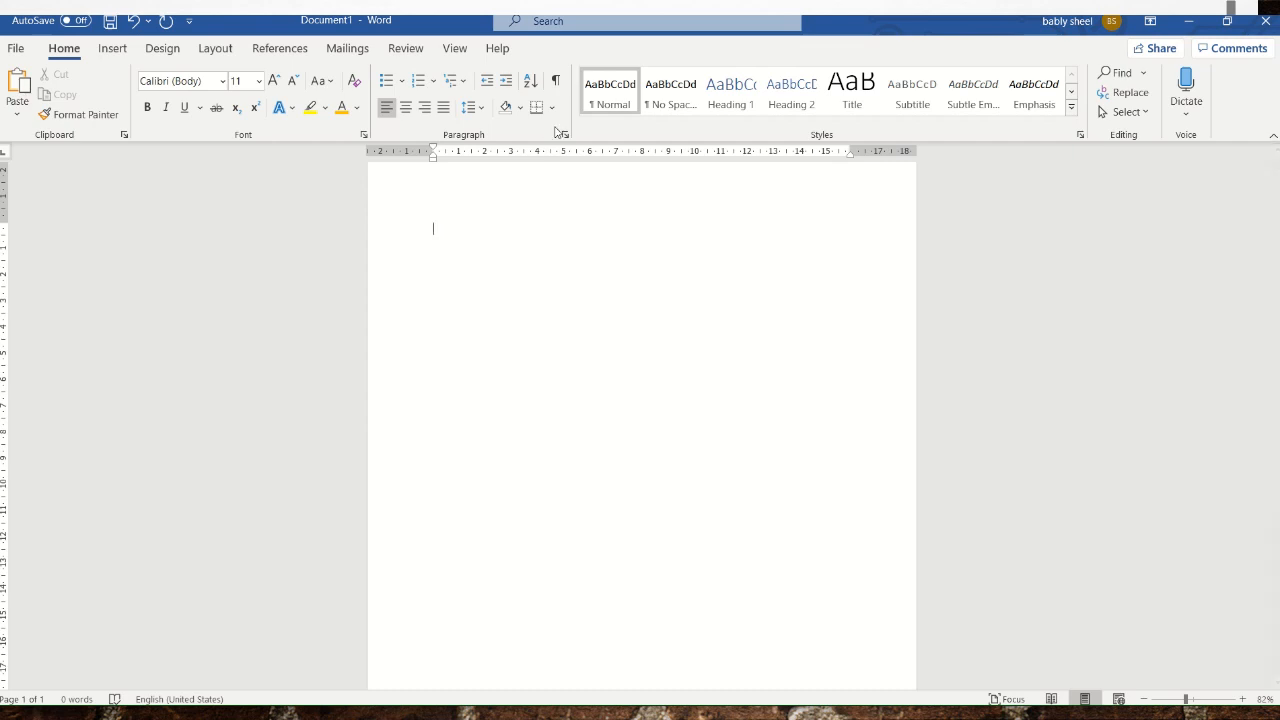
Step: Insert a Blank built-in header reading "Dps, Jagdalpur" and return to the document body
{"action": "left_click", "coordinate": [112, 52]}
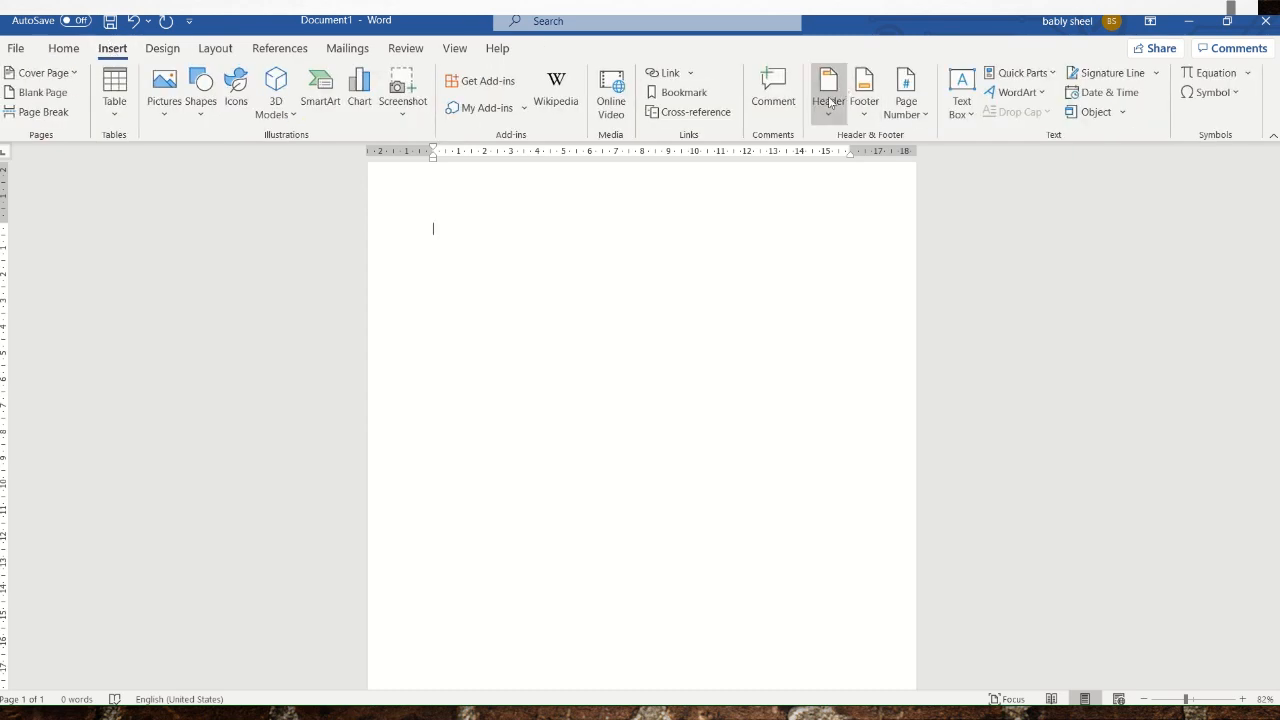
{"action": "left_click", "coordinate": [828, 101]}
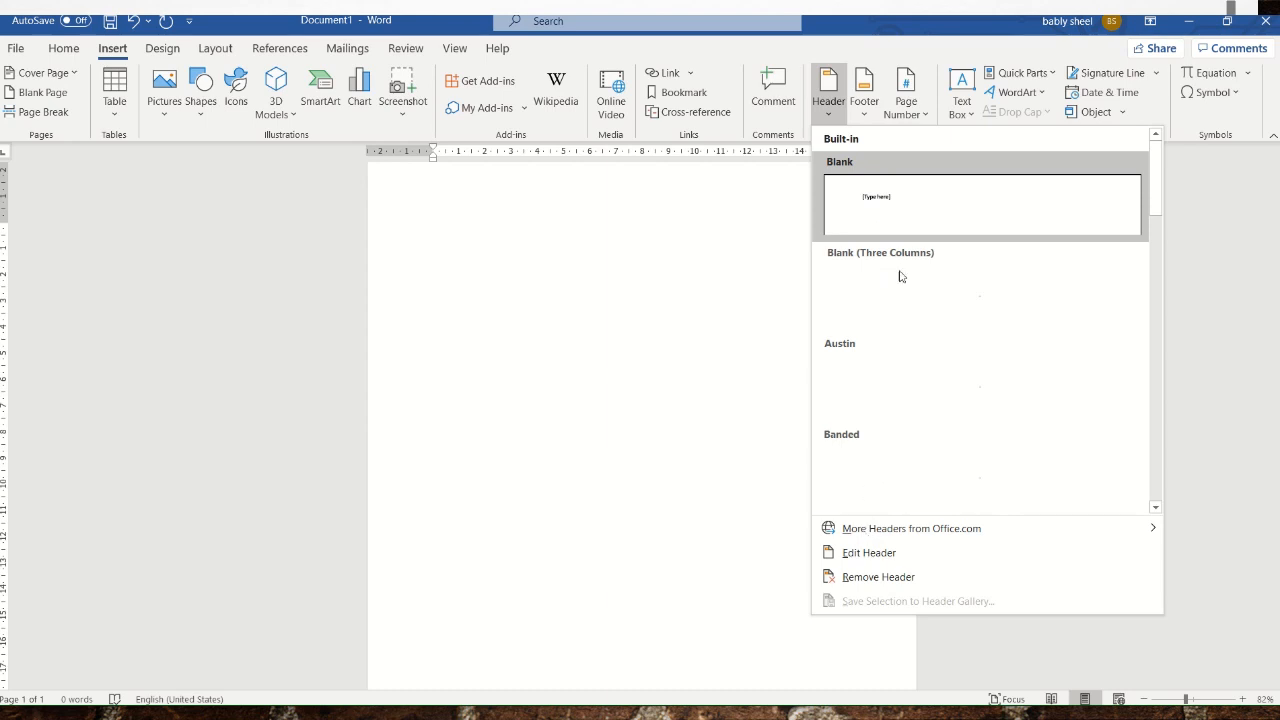
{"action": "left_click", "coordinate": [872, 207]}
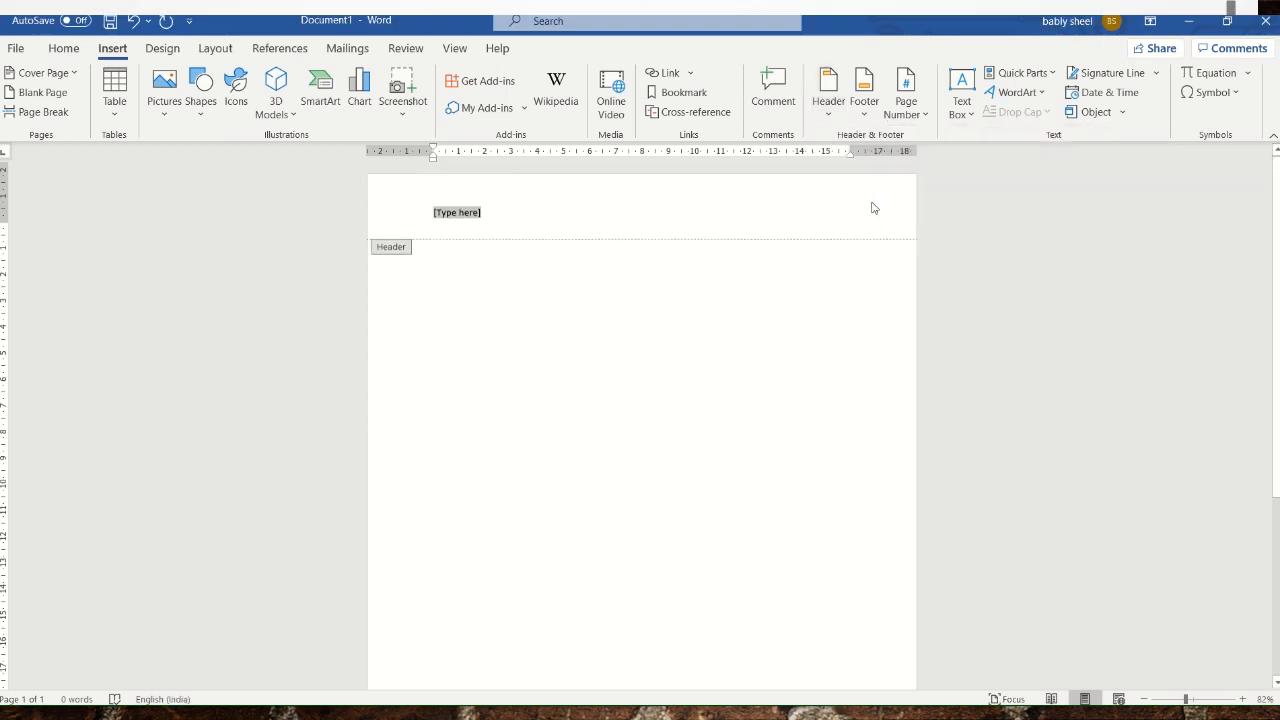
{"action": "double_click", "coordinate": [478, 215]}
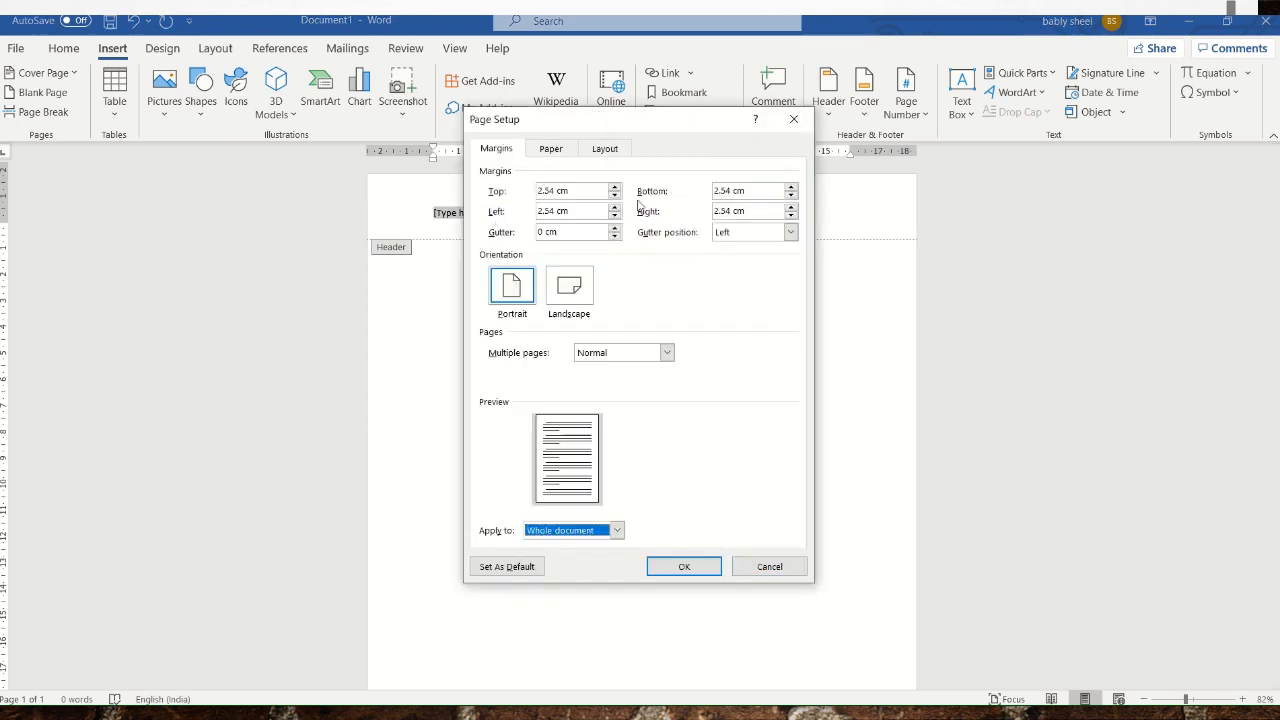
{"action": "left_click", "coordinate": [738, 569]}
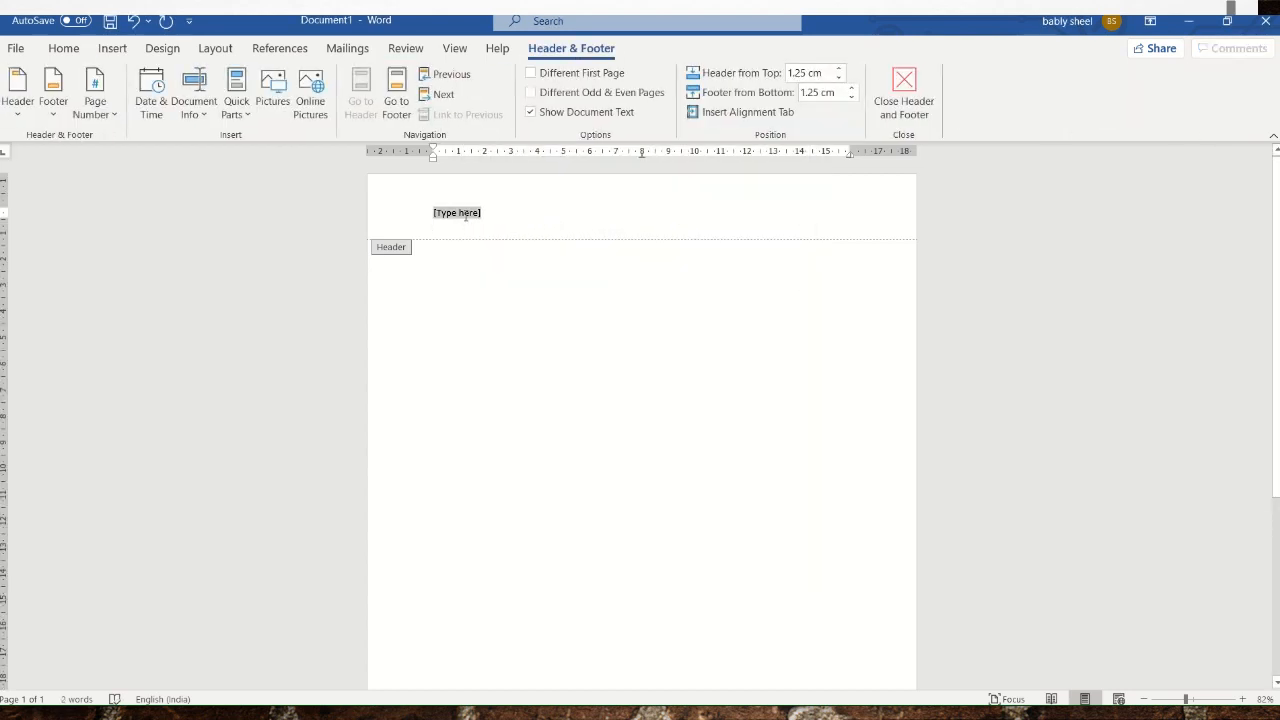
{"action": "type", "text": "Dp"}
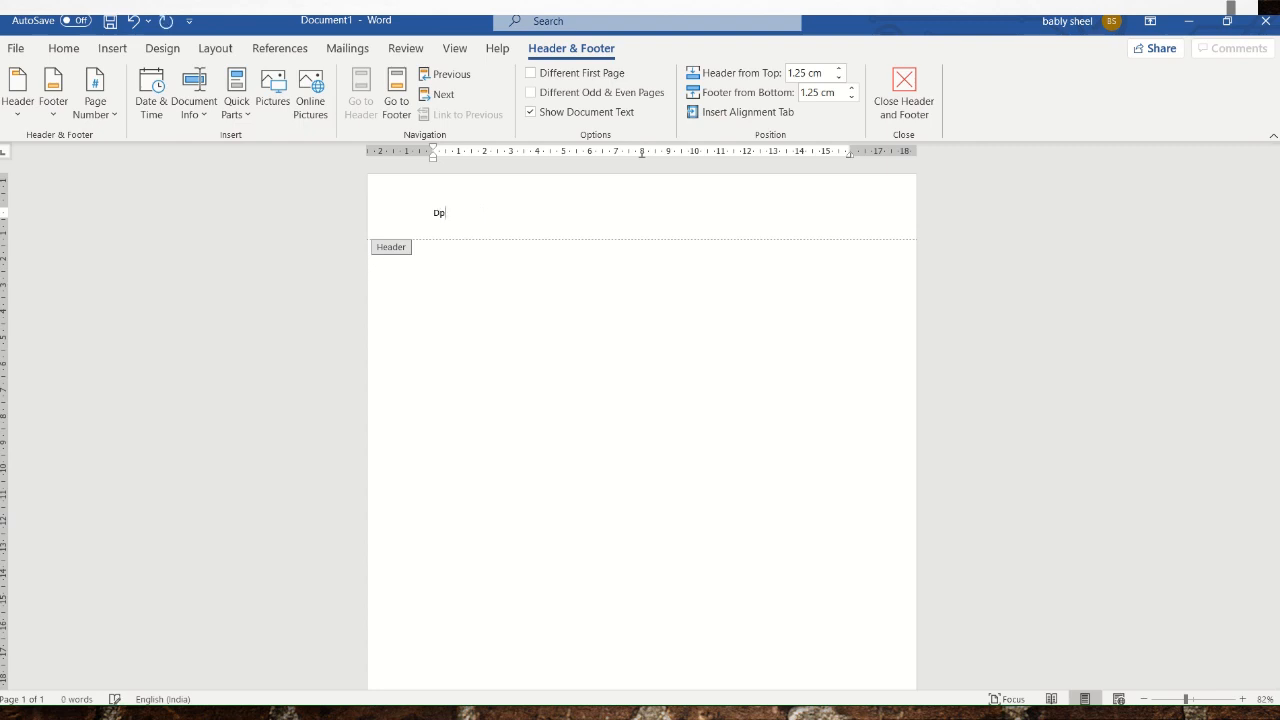
{"action": "type", "text": "s, Jagdalpur"}
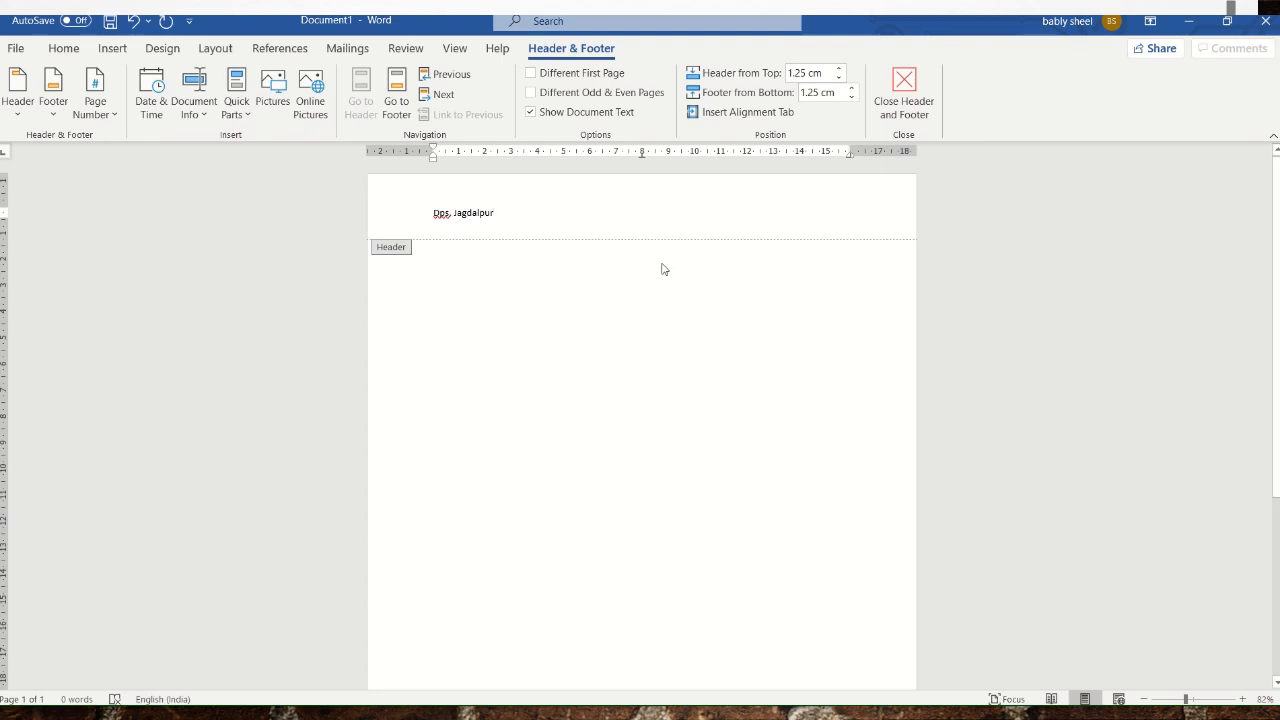
{"action": "double_click", "coordinate": [535, 335]}
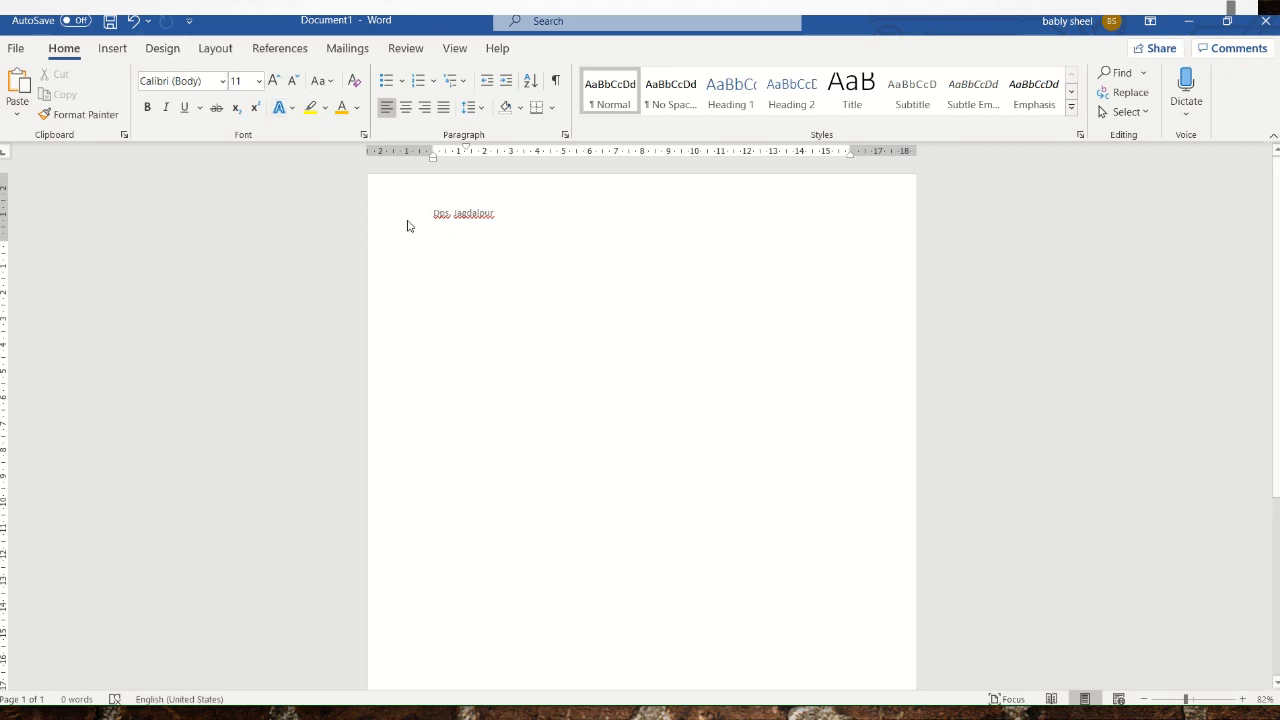
Step: Insert a Blank built-in footer reading "Page no. 1" and return to the document body at the start of the page
{"action": "left_click", "coordinate": [120, 50]}
{"action": "left_click", "coordinate": [862, 95]}
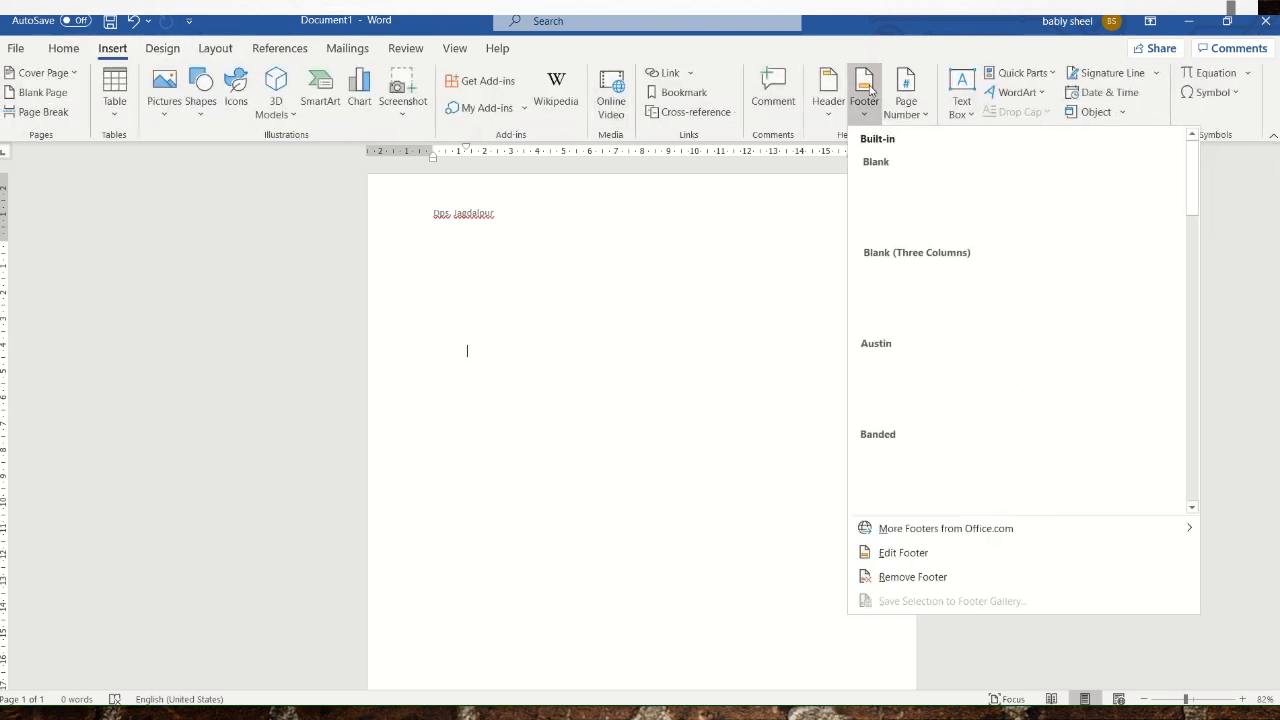
{"action": "left_click", "coordinate": [905, 193]}
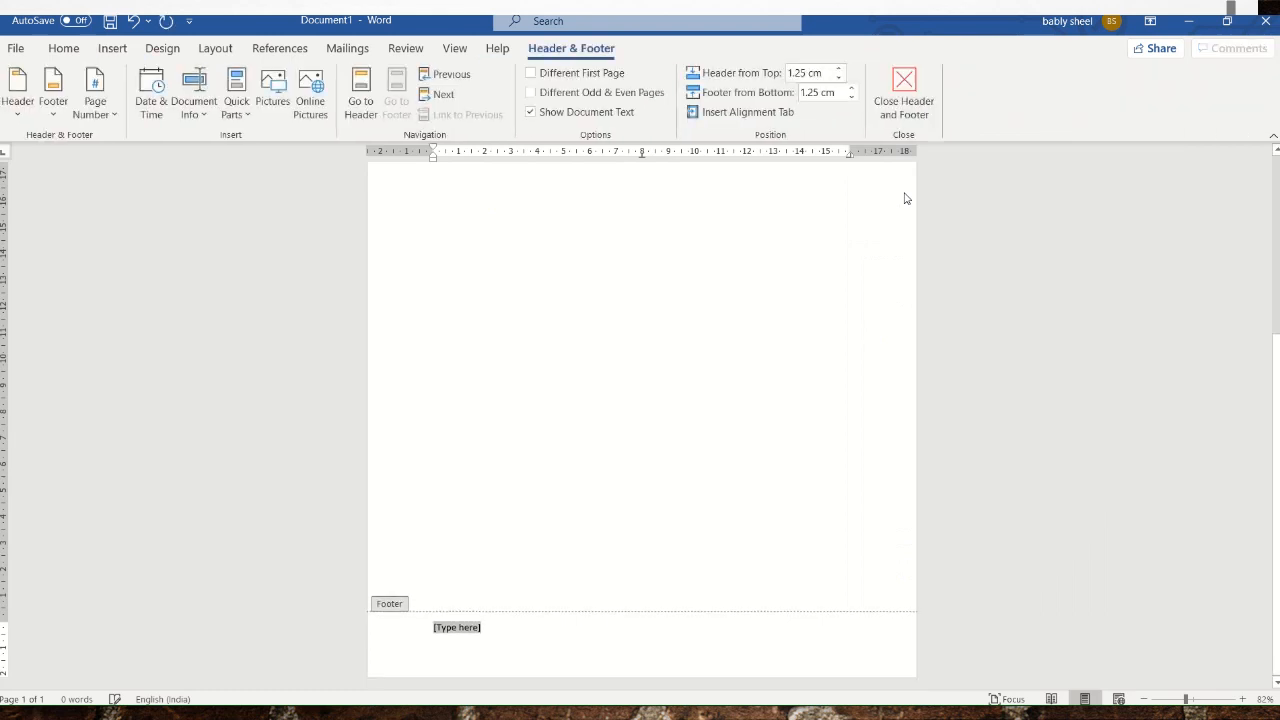
{"action": "key", "text": "BackSpace"}
{"action": "type", "text": "page no. 1"}
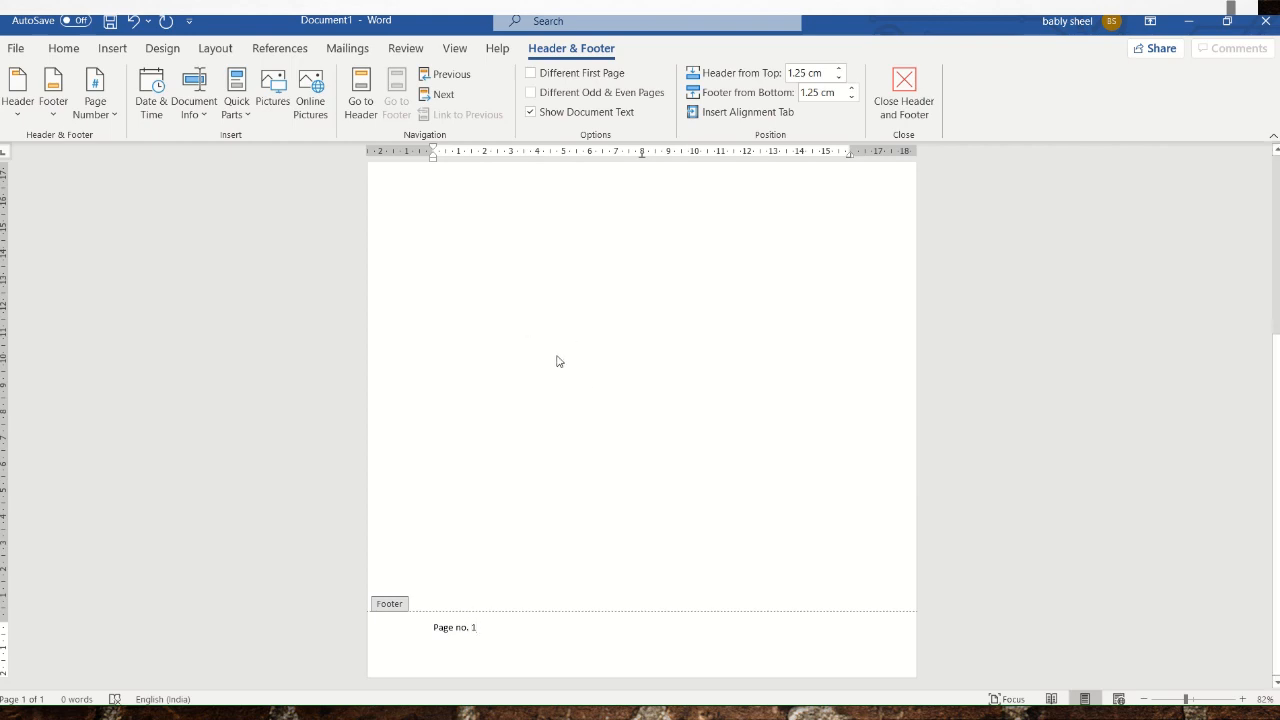
{"action": "double_click", "coordinate": [558, 356]}
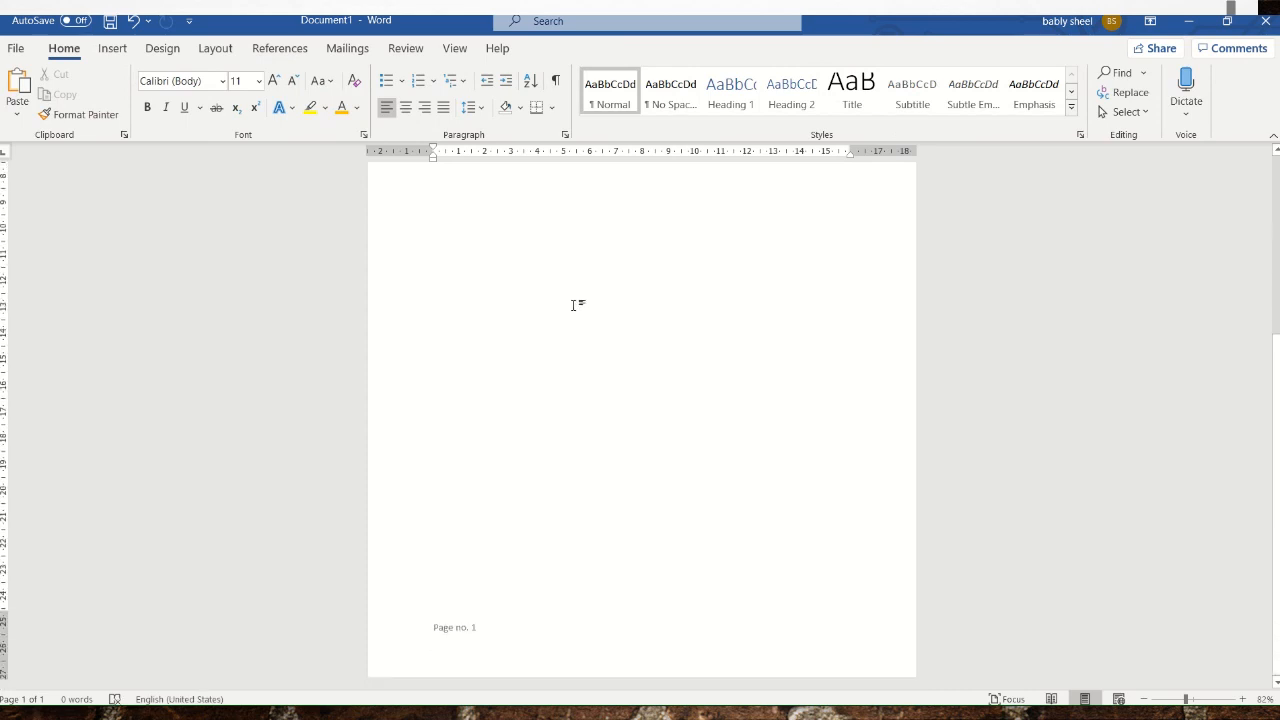
{"action": "scroll", "coordinate": [491, 534], "scroll_direction": "up", "scroll_amount": 5}
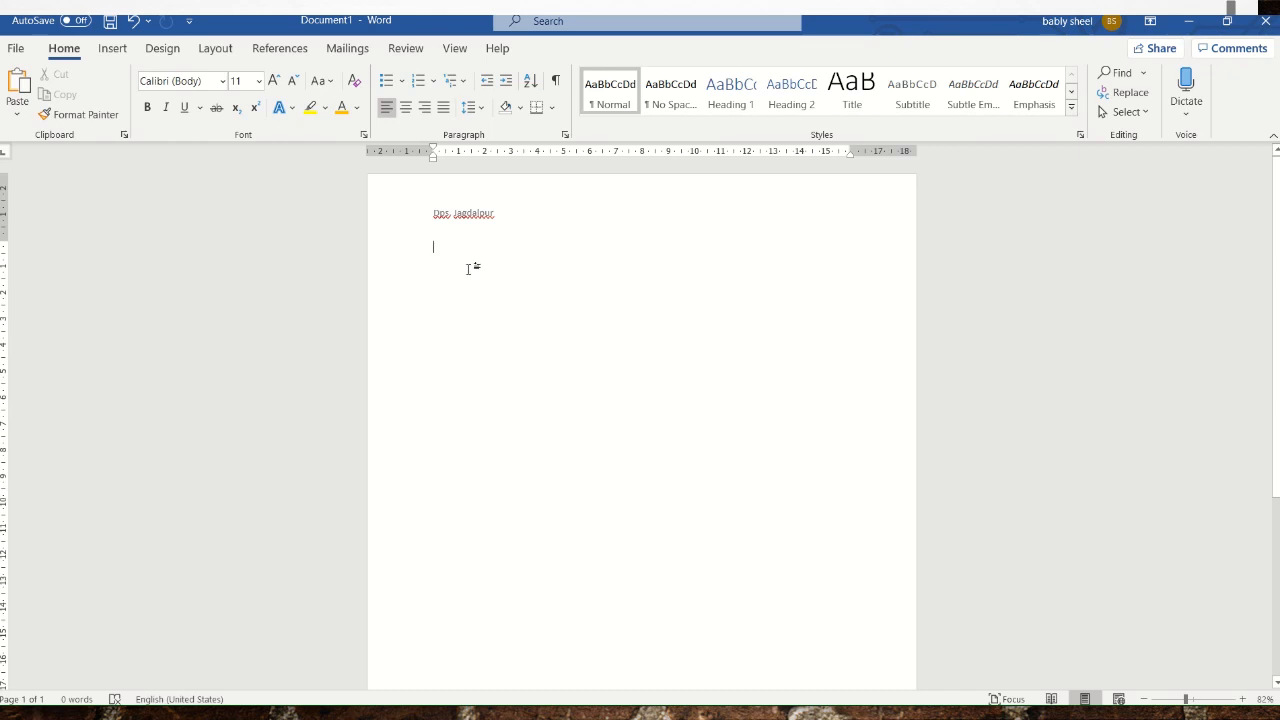
Step: Turn on Track Changes and try to accept tracked changes in the document
{"action": "mouse_move", "coordinate": [555, 25]}
{"action": "left_click", "coordinate": [415, 50]}
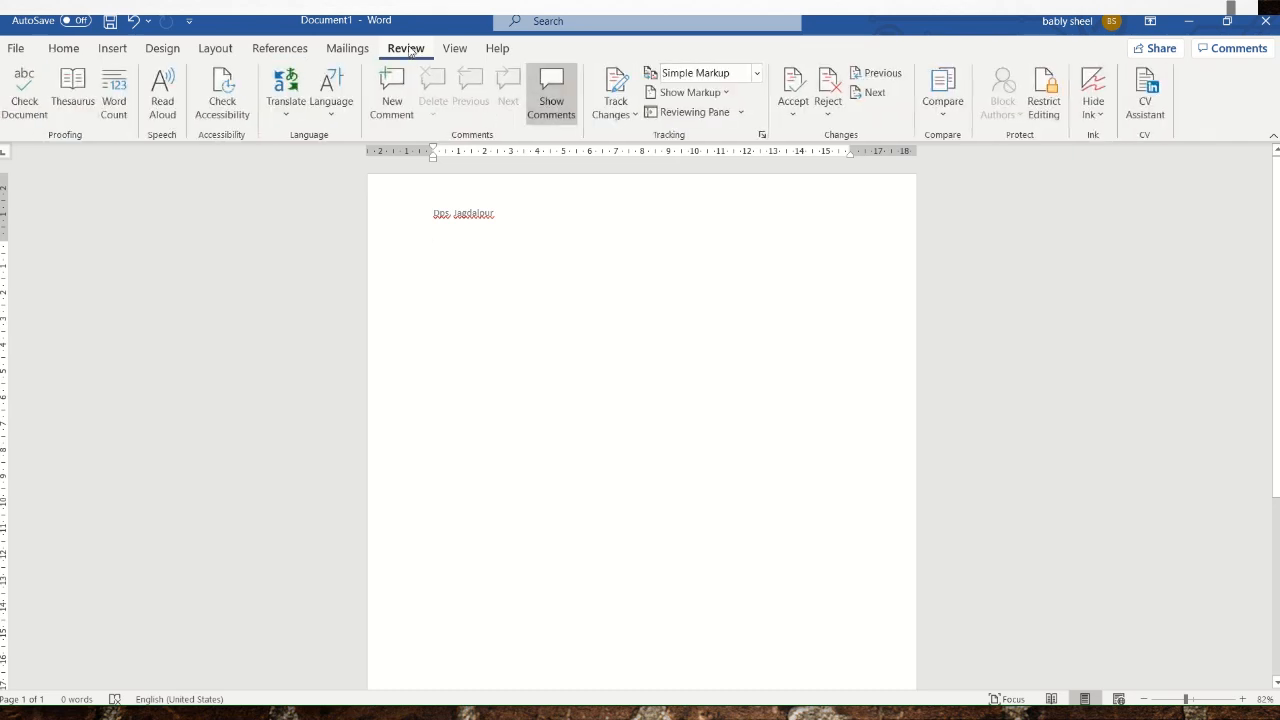
{"action": "left_click", "coordinate": [633, 115]}
{"action": "left_click", "coordinate": [630, 139]}
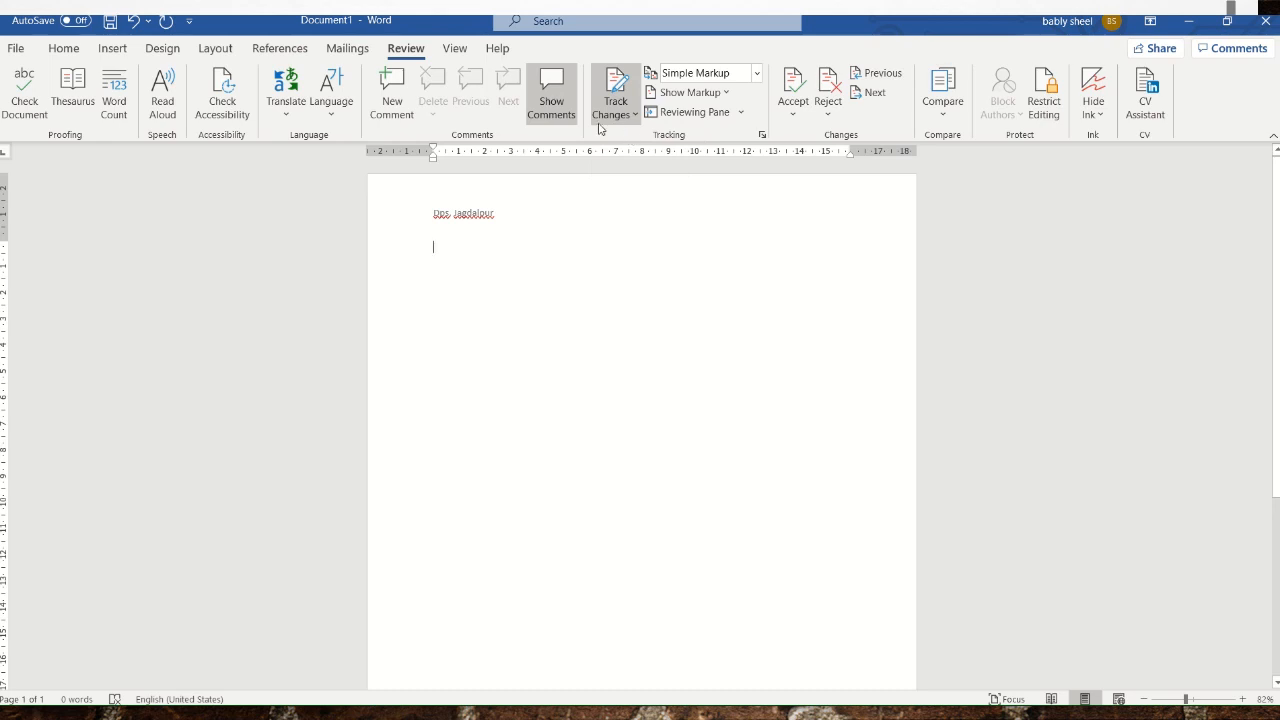
{"action": "left_click", "coordinate": [793, 85]}
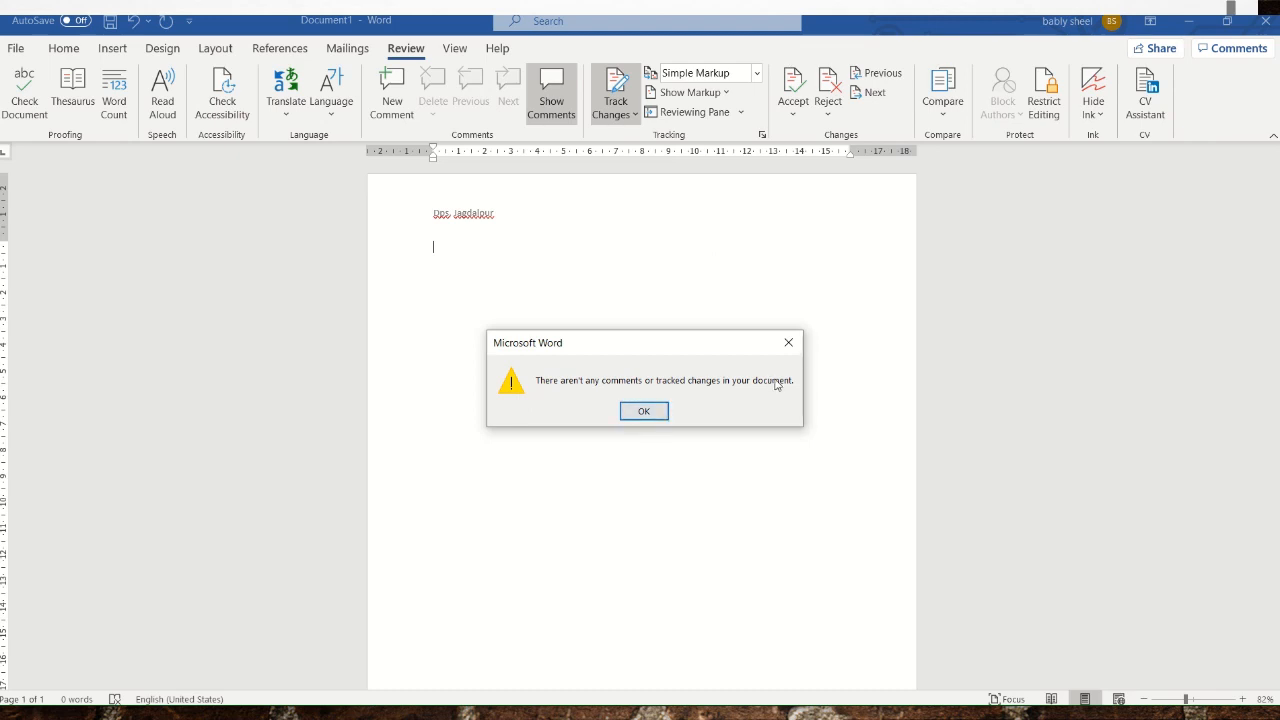
{"action": "left_click", "coordinate": [646, 414]}
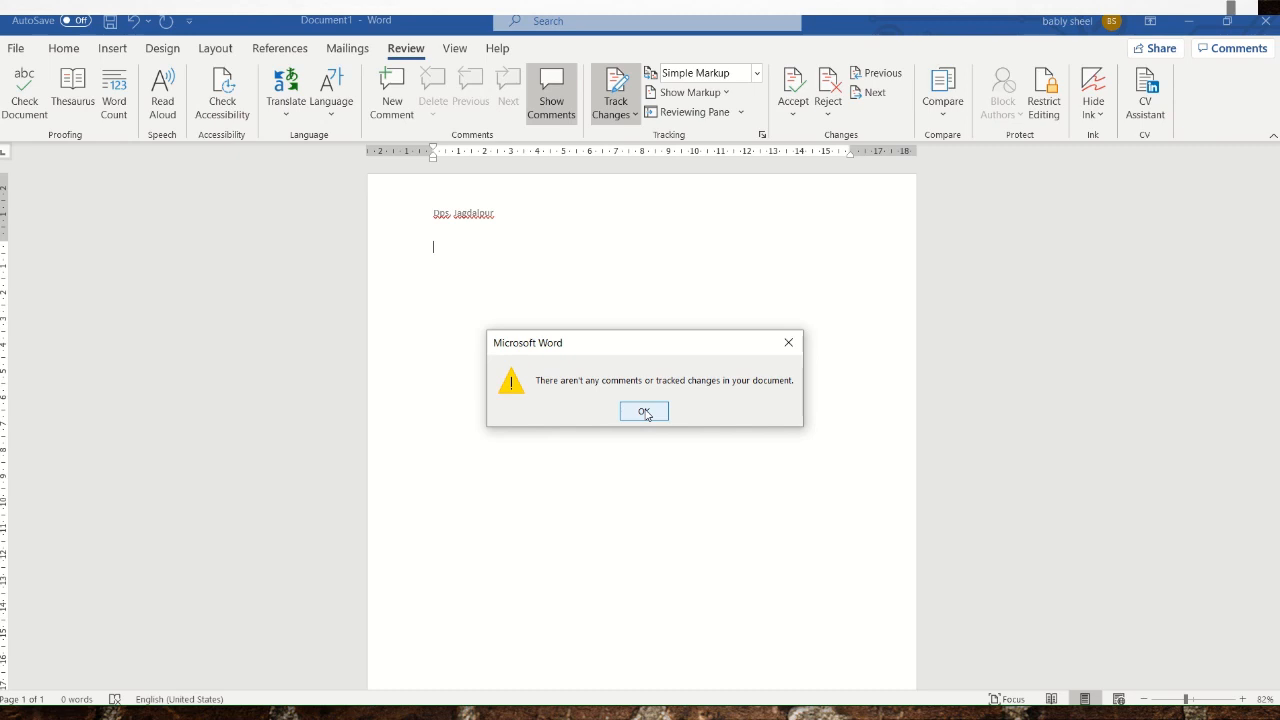
{"action": "left_click", "coordinate": [645, 412]}
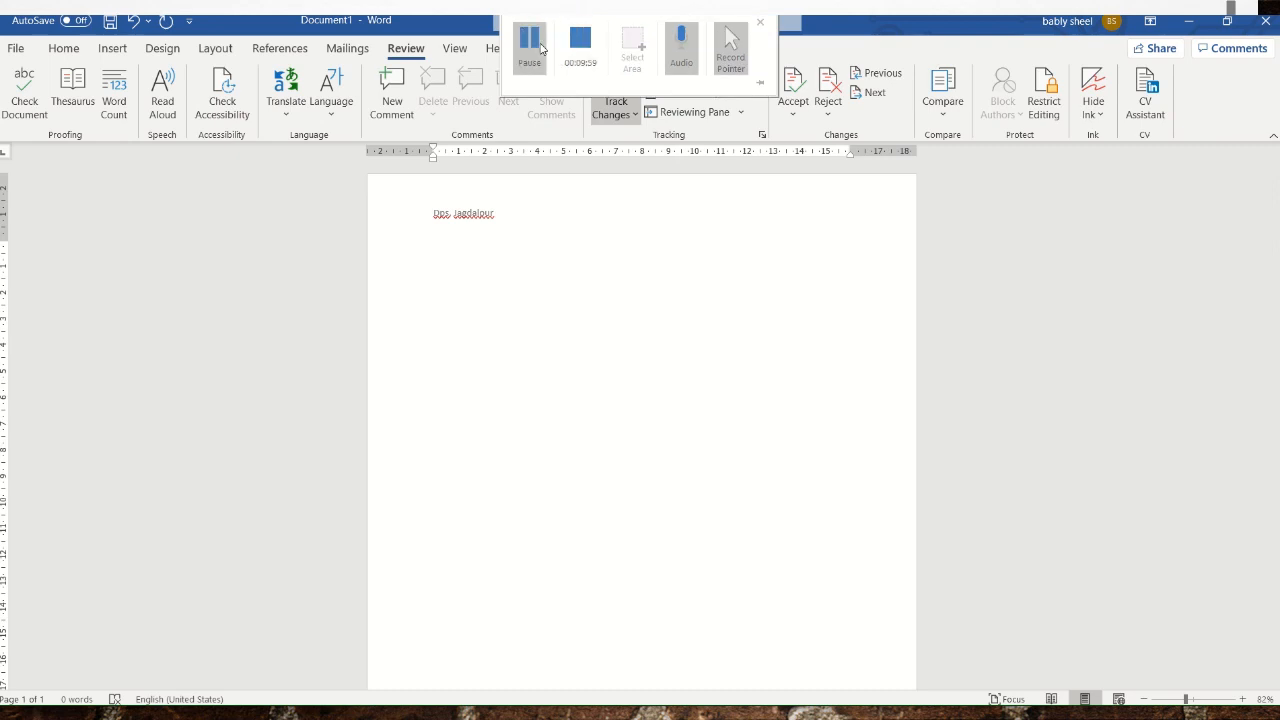
{"action": "left_click", "coordinate": [532, 48]}
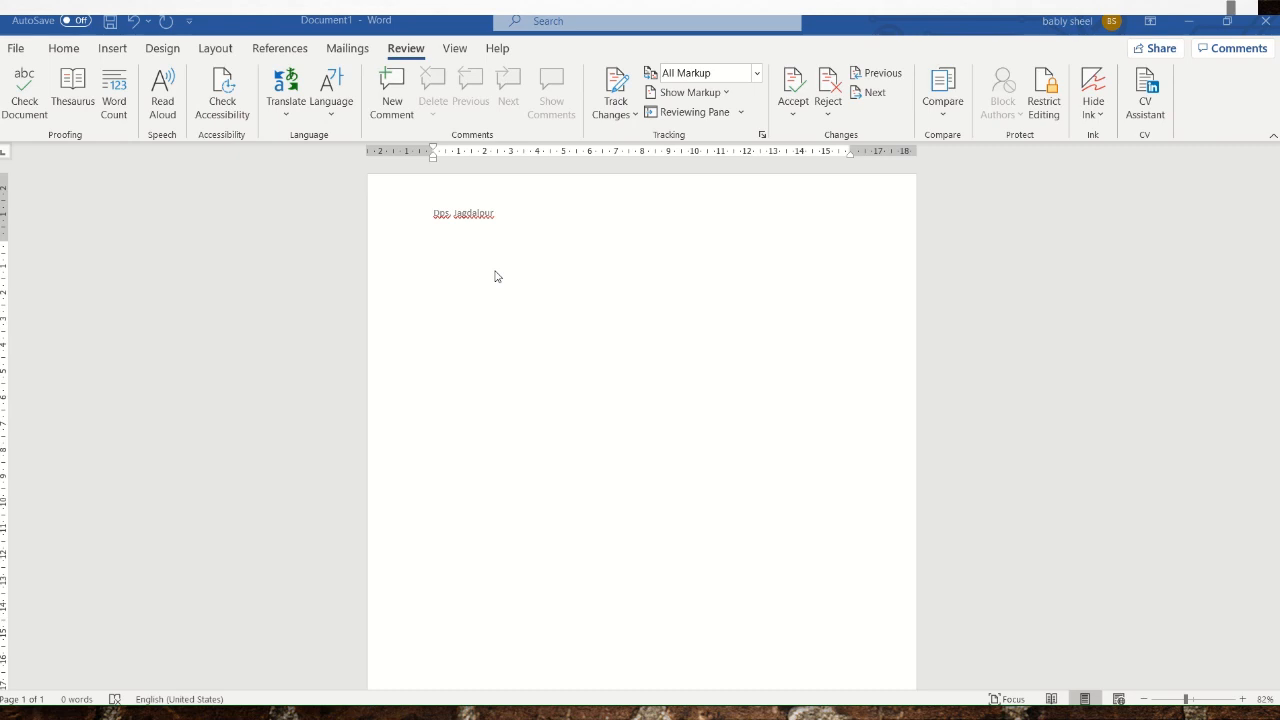
Step: Run the Check Document spelling and grammar review on the document
{"action": "left_click", "coordinate": [63, 52]}
{"action": "left_click", "coordinate": [404, 50]}
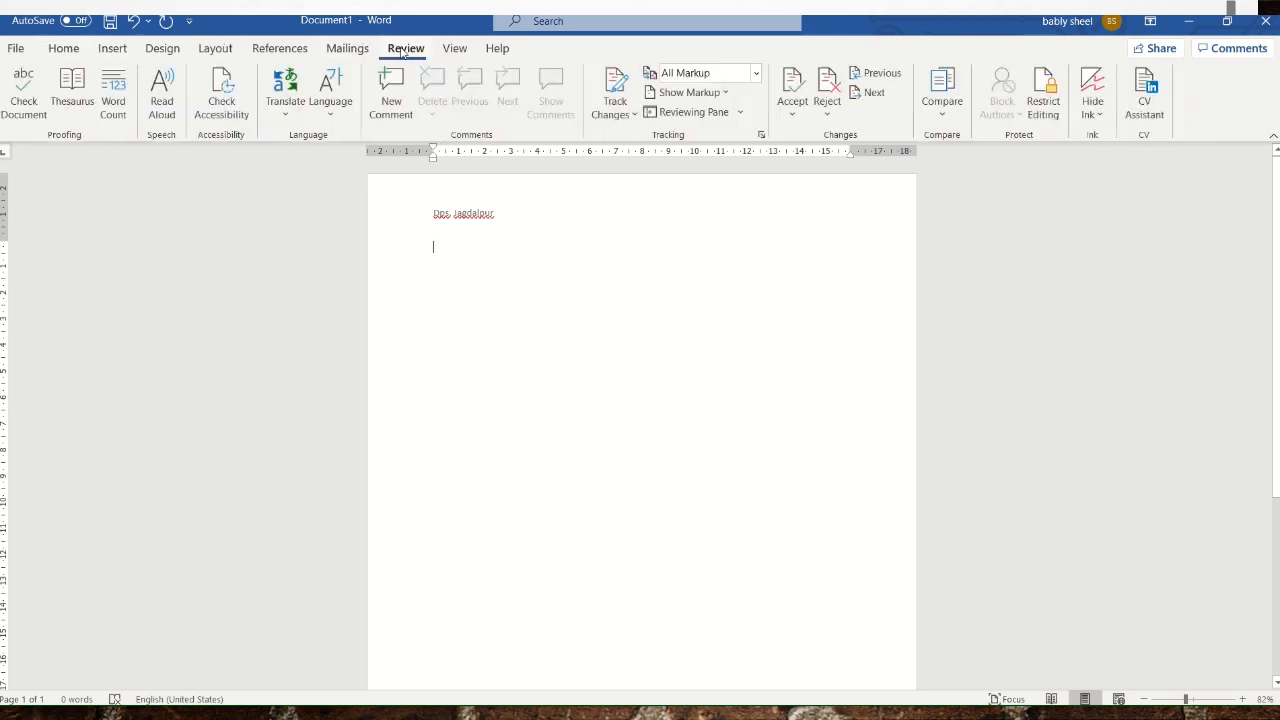
{"action": "left_click", "coordinate": [28, 104]}
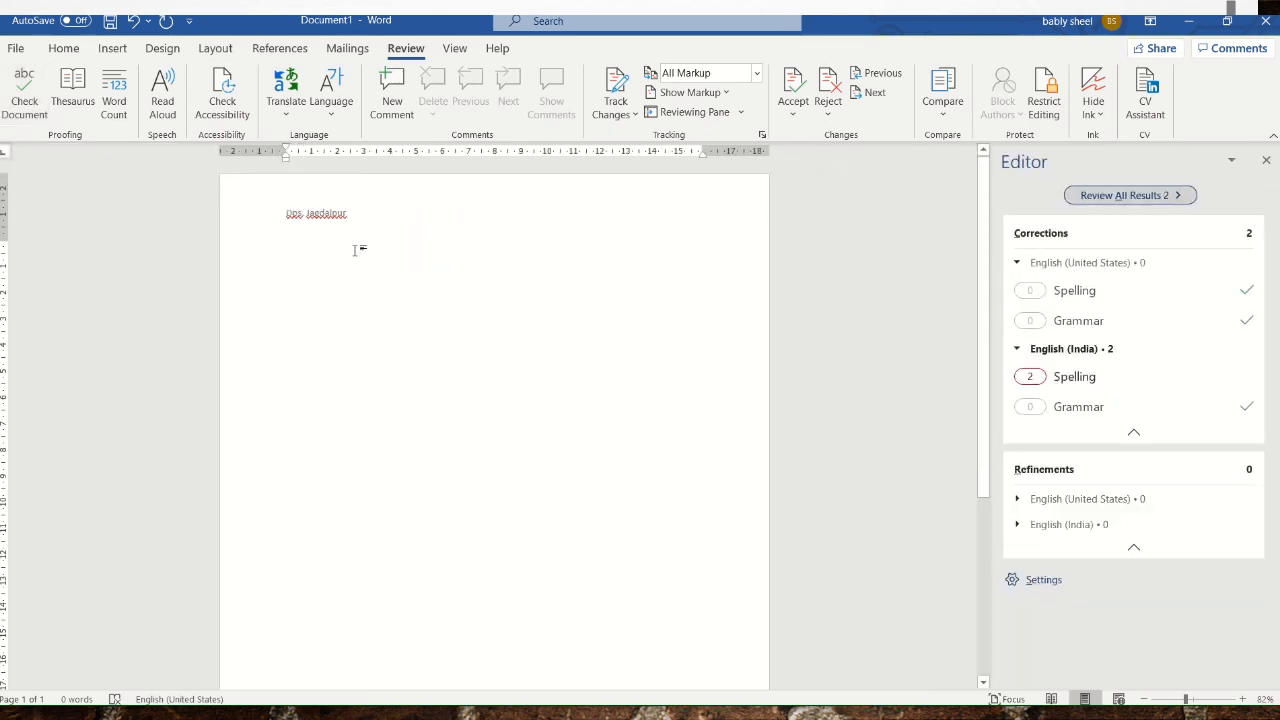
Step: Enter the word "Document" on the first line of the page body
{"action": "double_click", "coordinate": [289, 250]}
{"action": "left_click", "coordinate": [298, 258]}
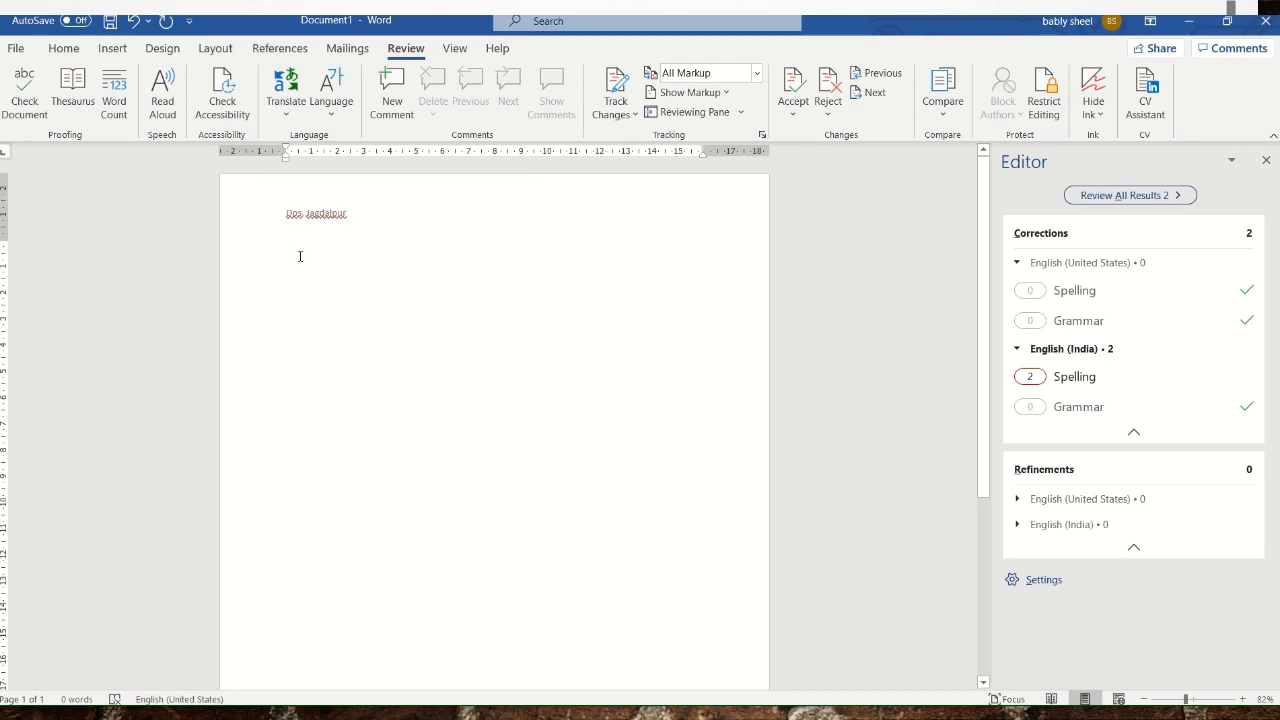
{"action": "type", "text": "do"}
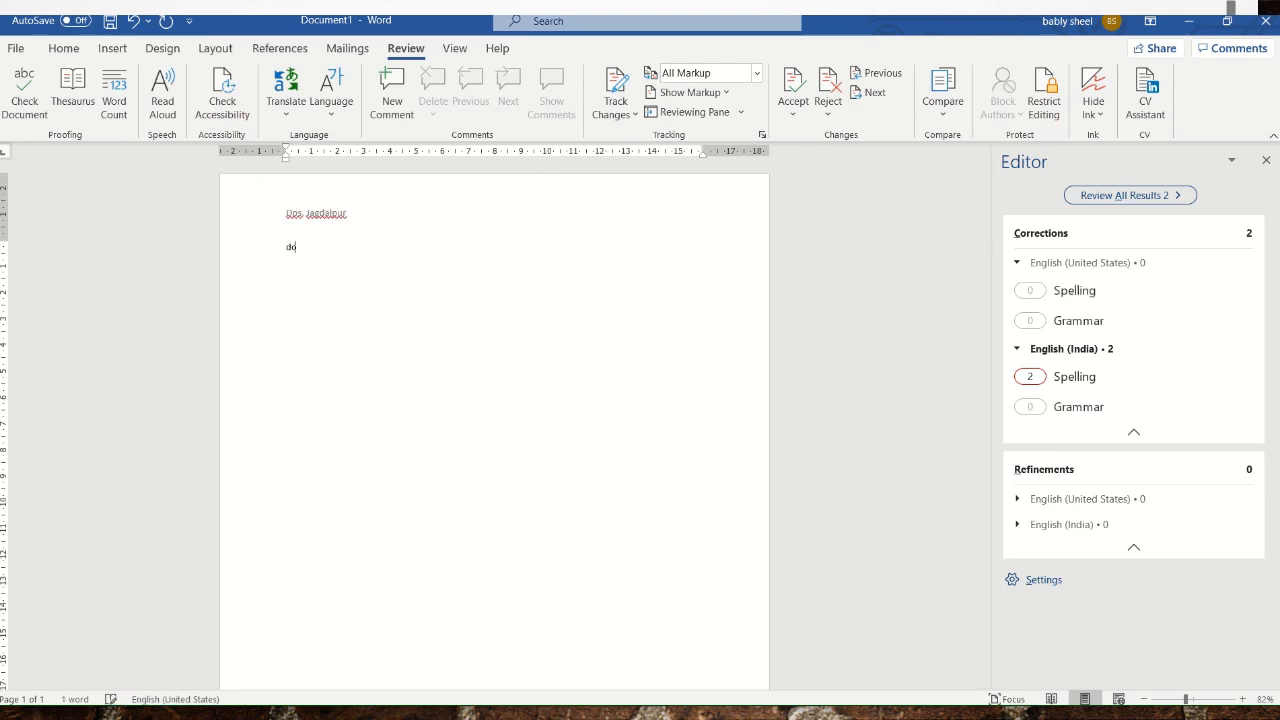
{"action": "type", "text": "cumant"}
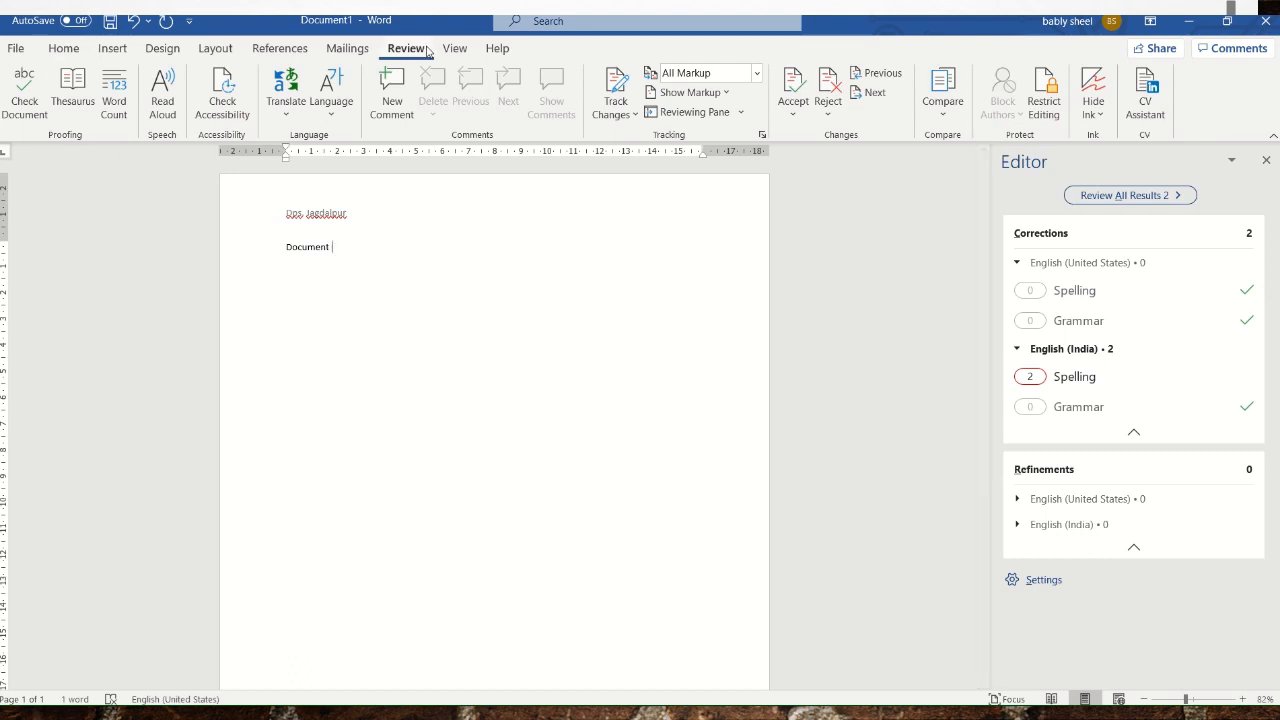
Step: Look up synonyms for "preventing" in the Thesaurus, and close both the Thesaurus and the Editor
{"action": "left_click", "coordinate": [72, 92]}
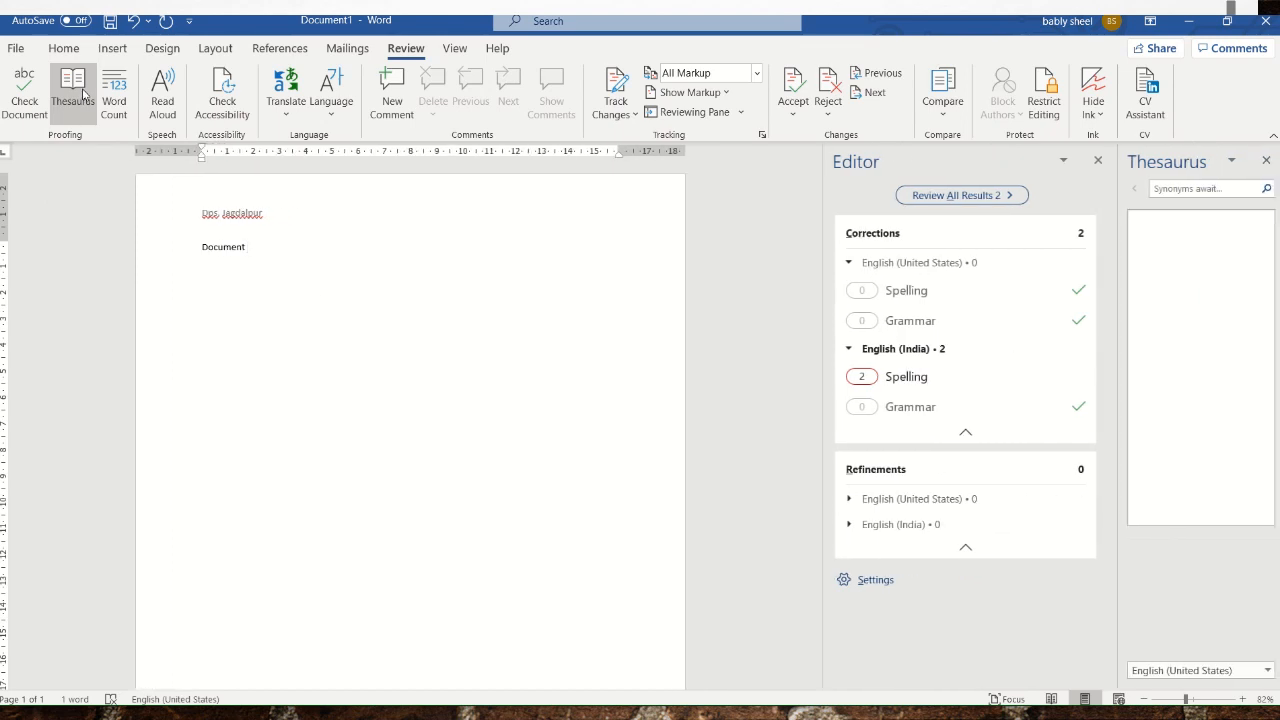
{"action": "left_click", "coordinate": [1220, 188]}
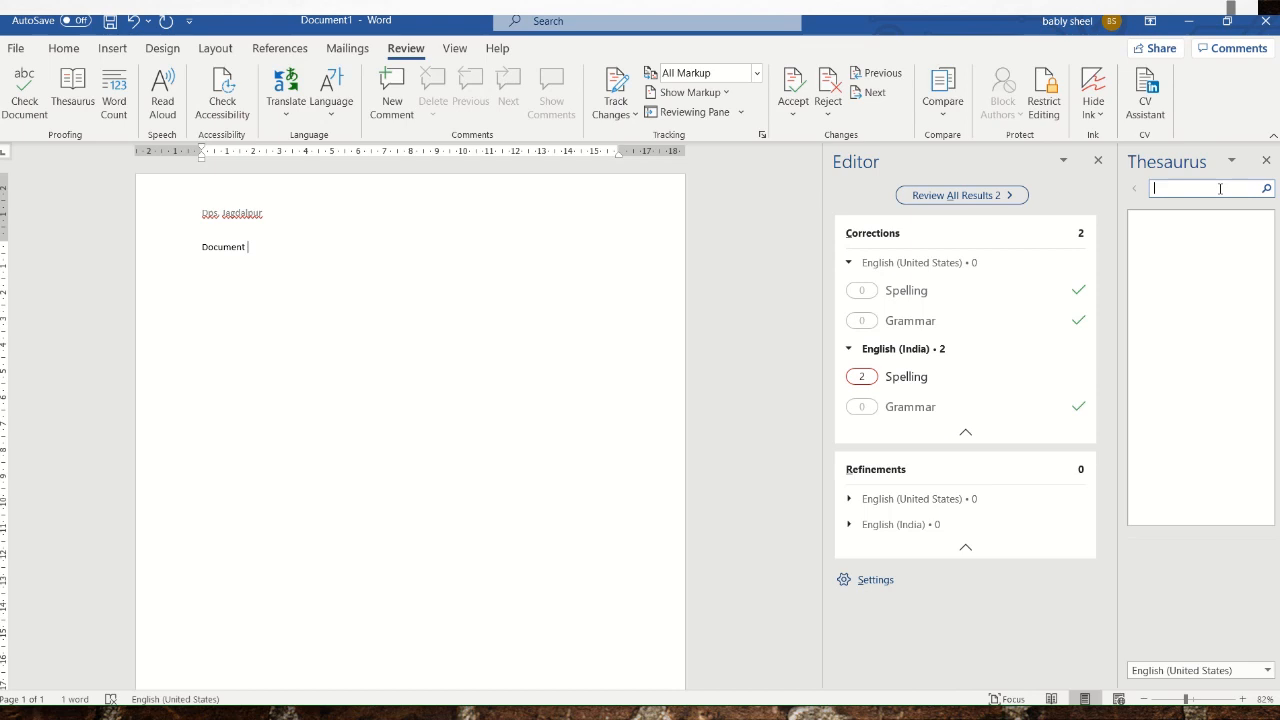
{"action": "type", "text": "preventing"}
{"action": "left_click", "coordinate": [1265, 191]}
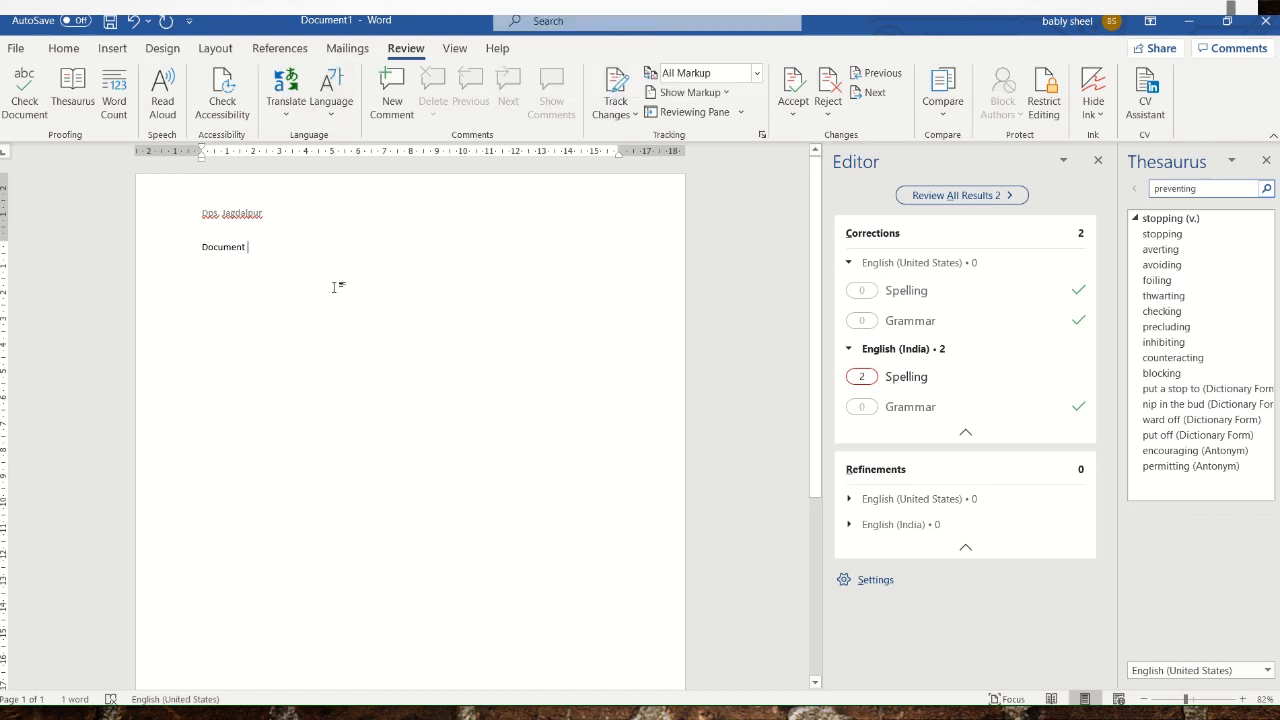
{"action": "left_click", "coordinate": [1266, 160]}
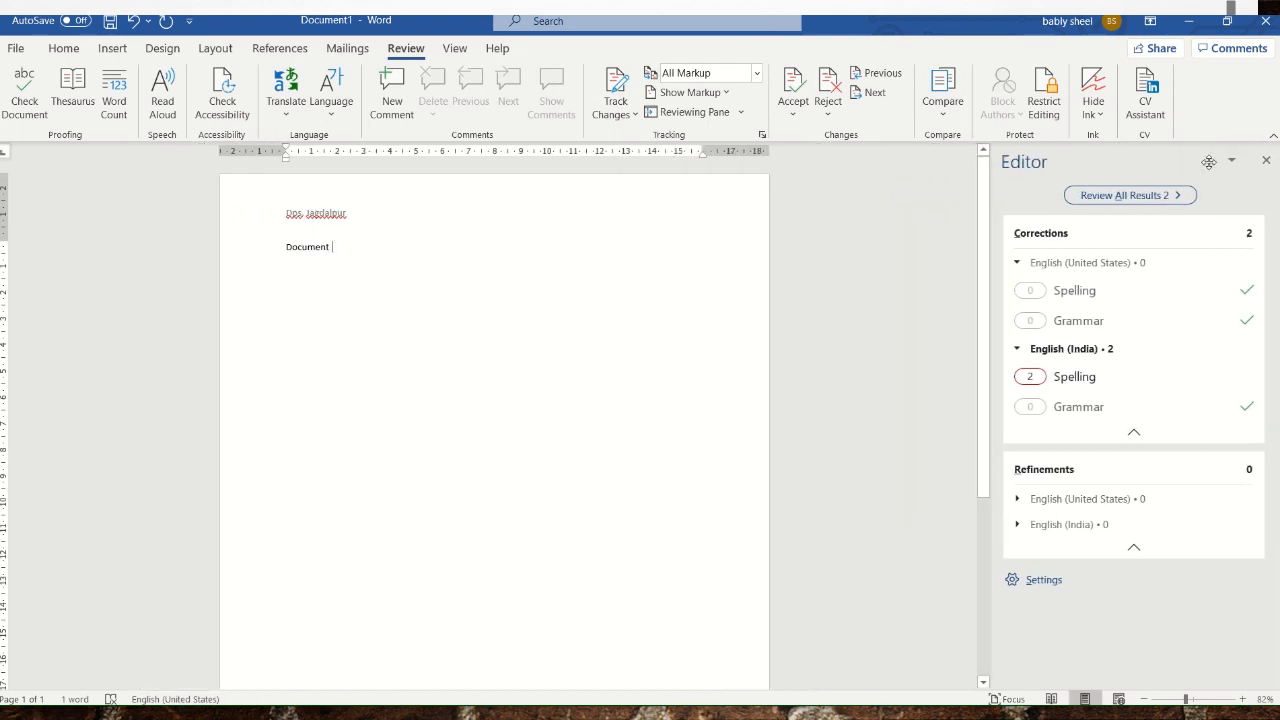
{"action": "left_click", "coordinate": [1266, 160]}
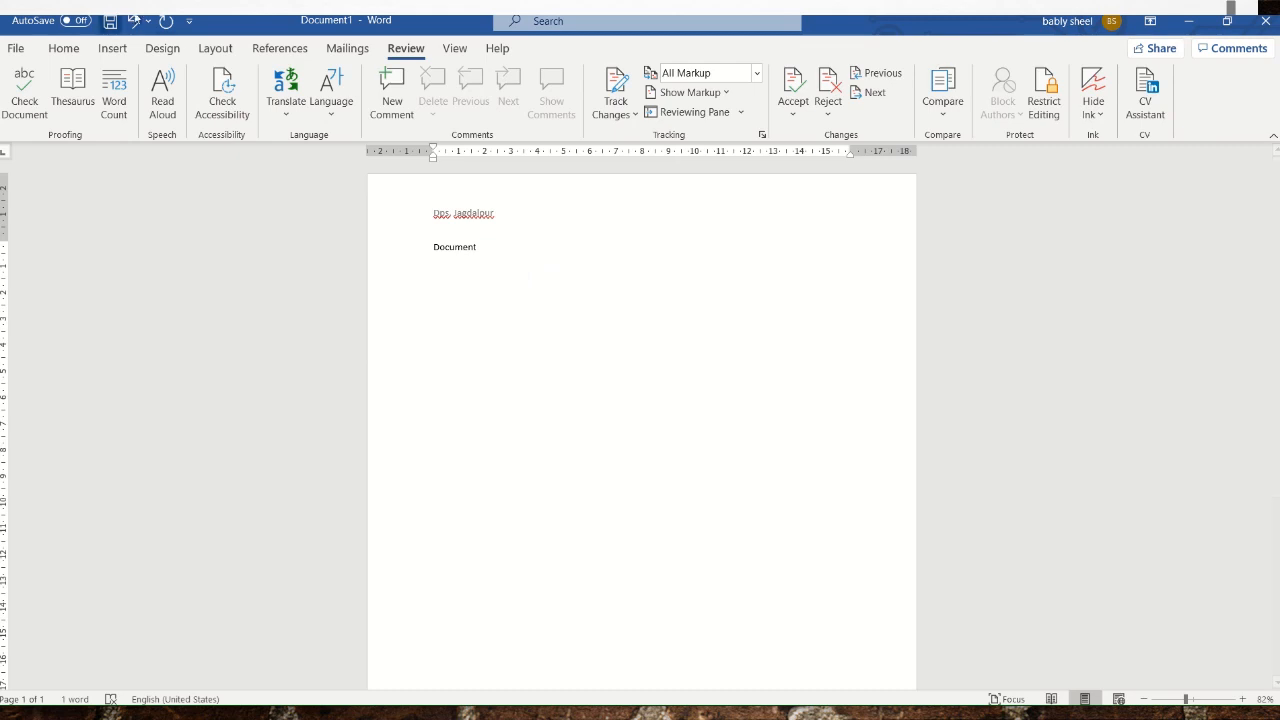
Step: Add a custom picture watermark with washout and Auto scale, using the colorful abstract geometric banner image from the Desktop
{"action": "left_click", "coordinate": [166, 52]}
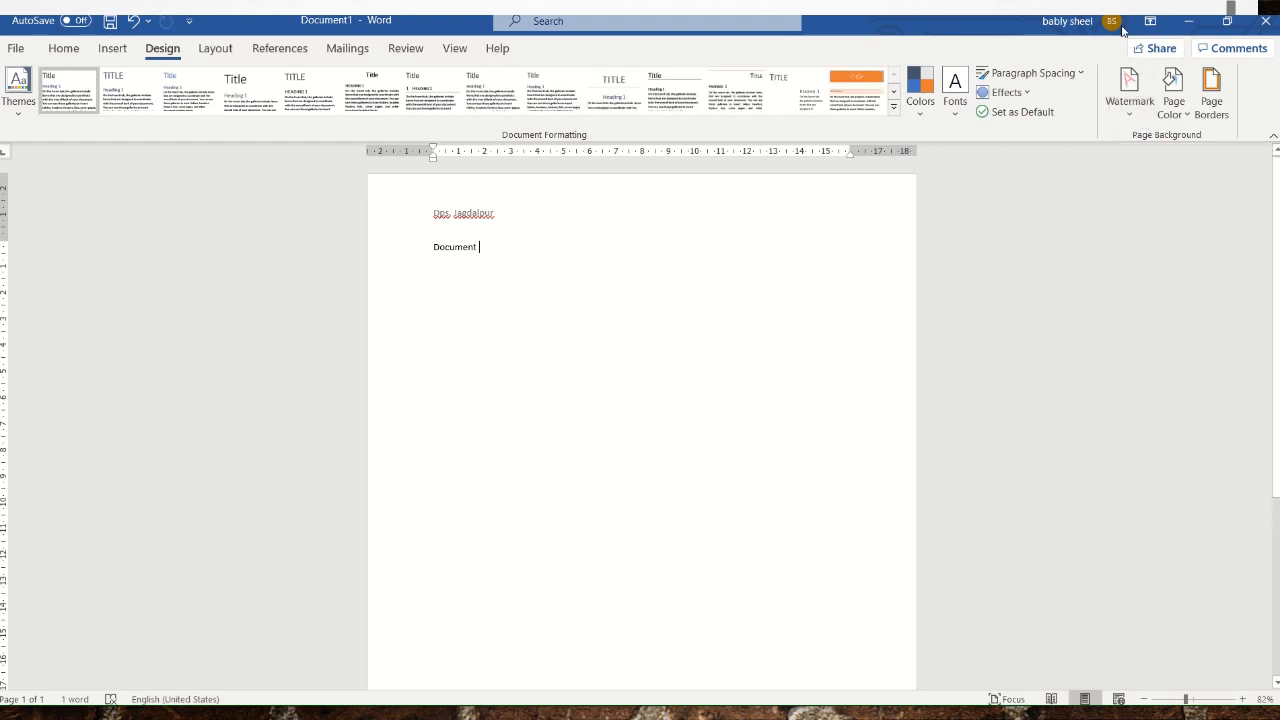
{"action": "left_click", "coordinate": [1130, 88]}
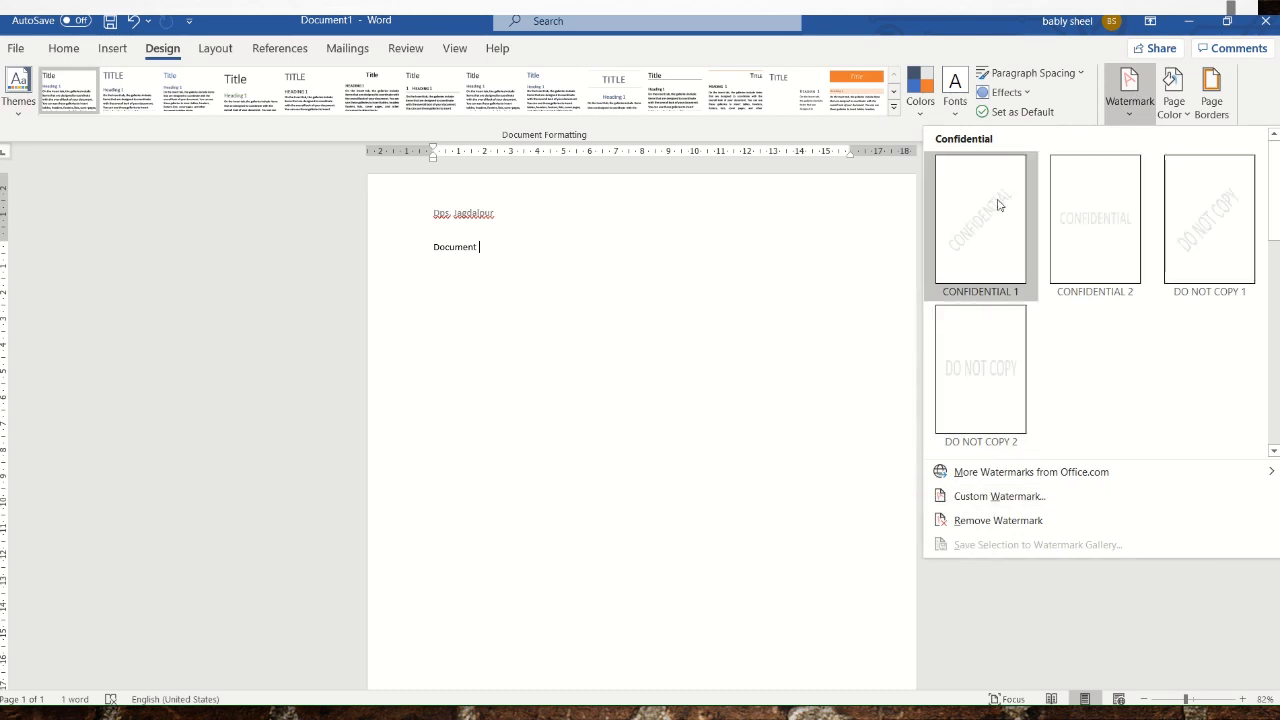
{"action": "left_click", "coordinate": [986, 498]}
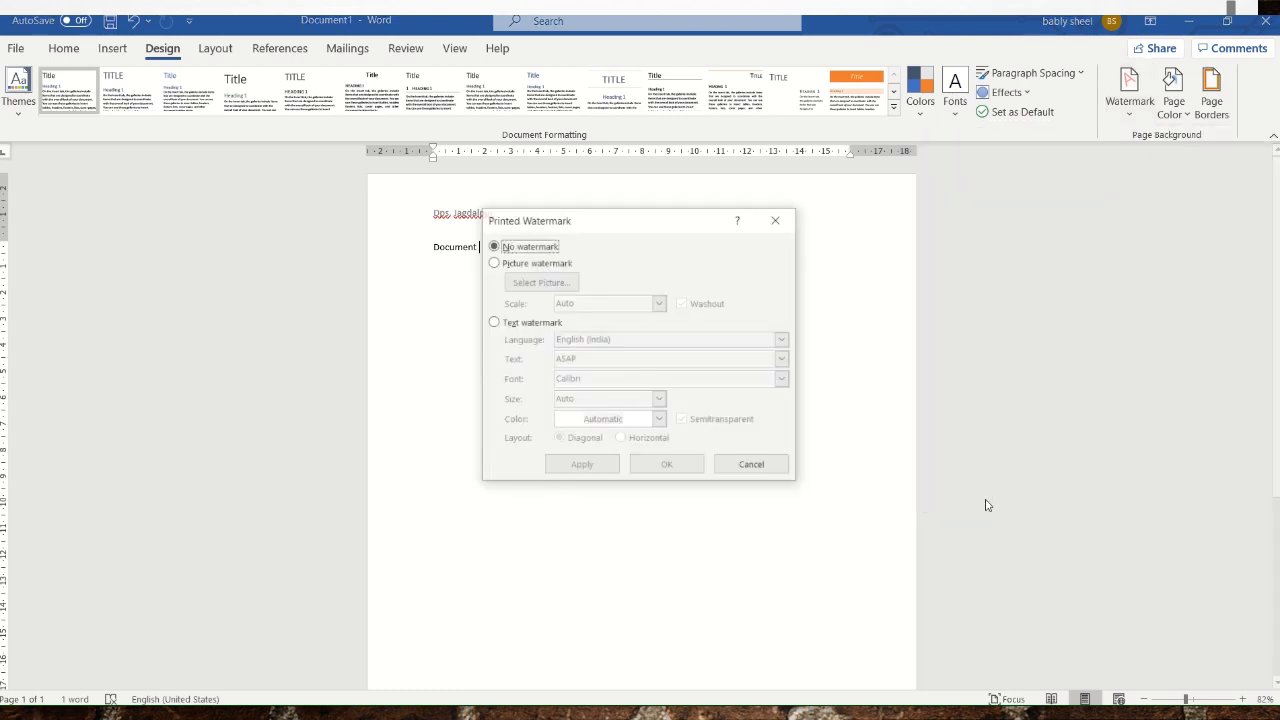
{"action": "left_click", "coordinate": [533, 263]}
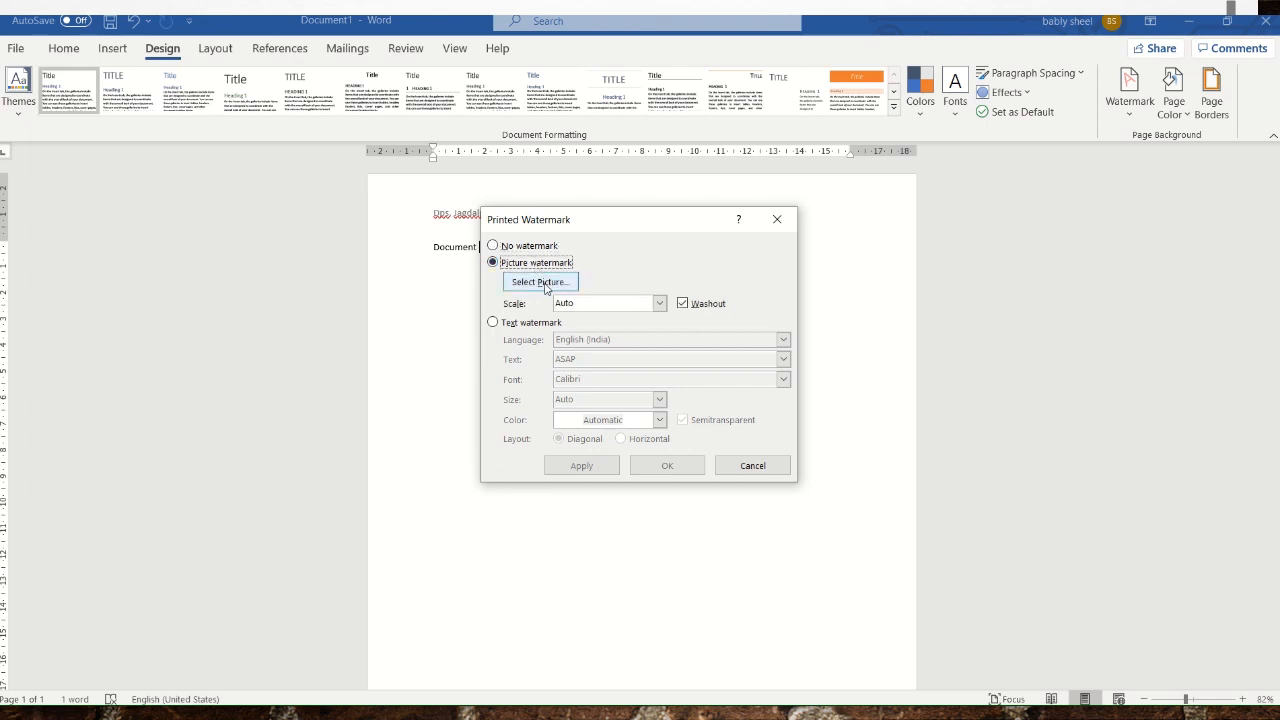
{"action": "left_click", "coordinate": [545, 287]}
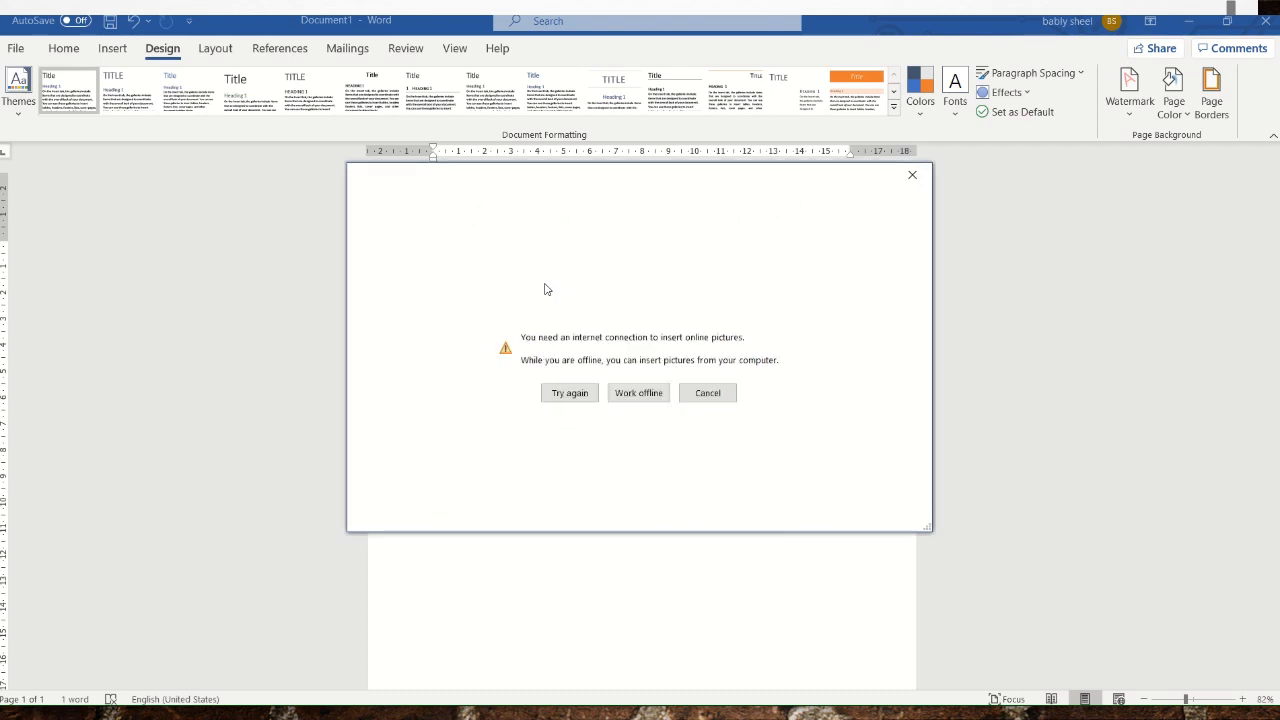
{"action": "left_click", "coordinate": [631, 397]}
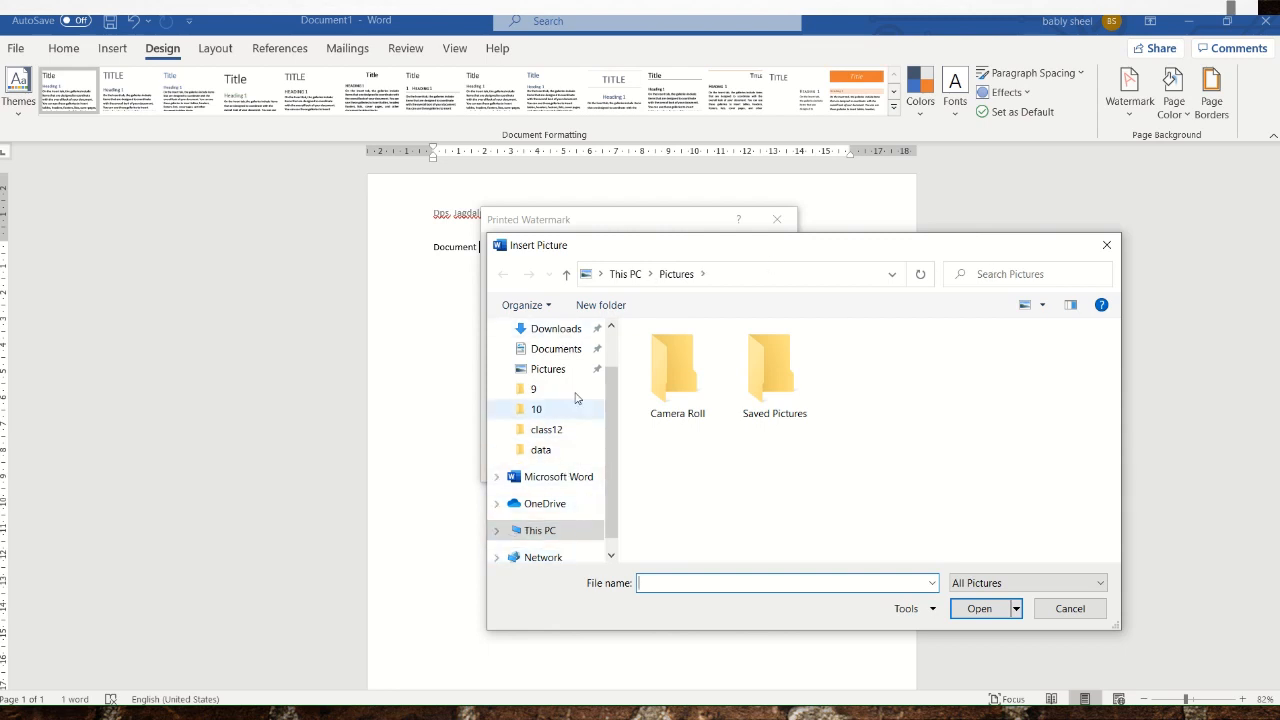
{"action": "scroll", "coordinate": [608, 334], "scroll_direction": "up", "scroll_amount": 1}
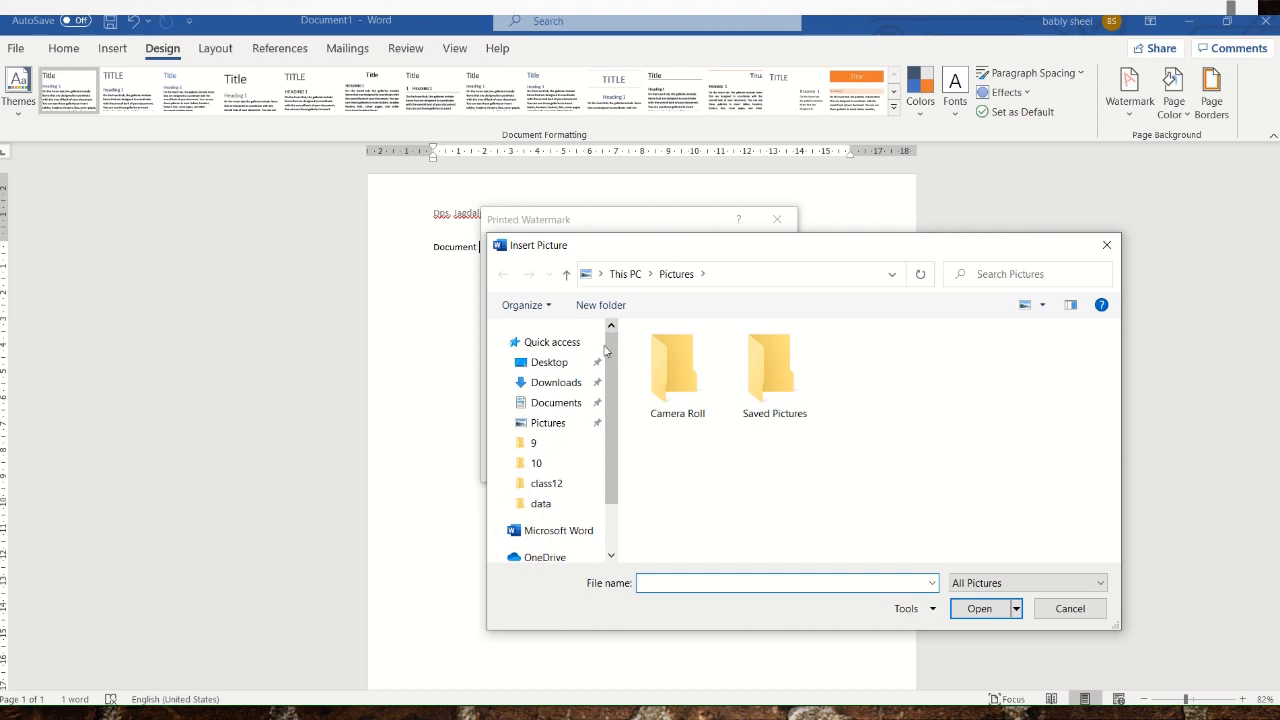
{"action": "left_click", "coordinate": [587, 365]}
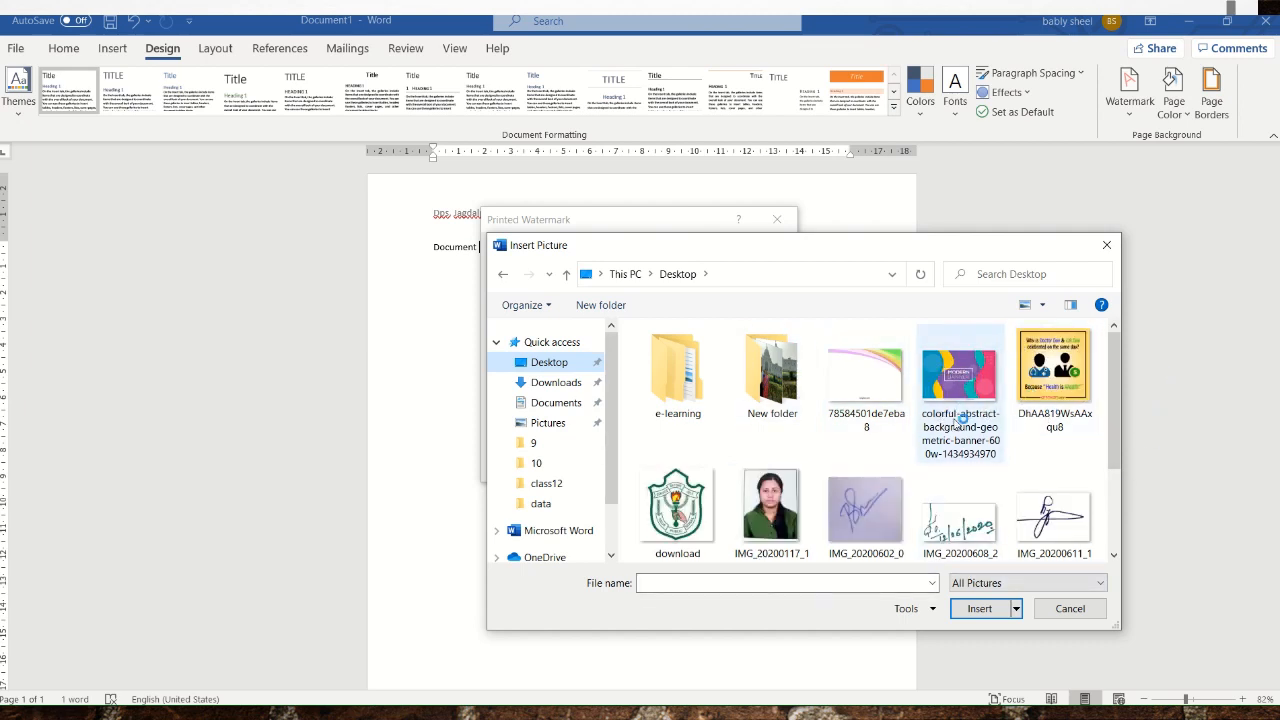
{"action": "left_click", "coordinate": [962, 405]}
{"action": "left_click", "coordinate": [995, 611]}
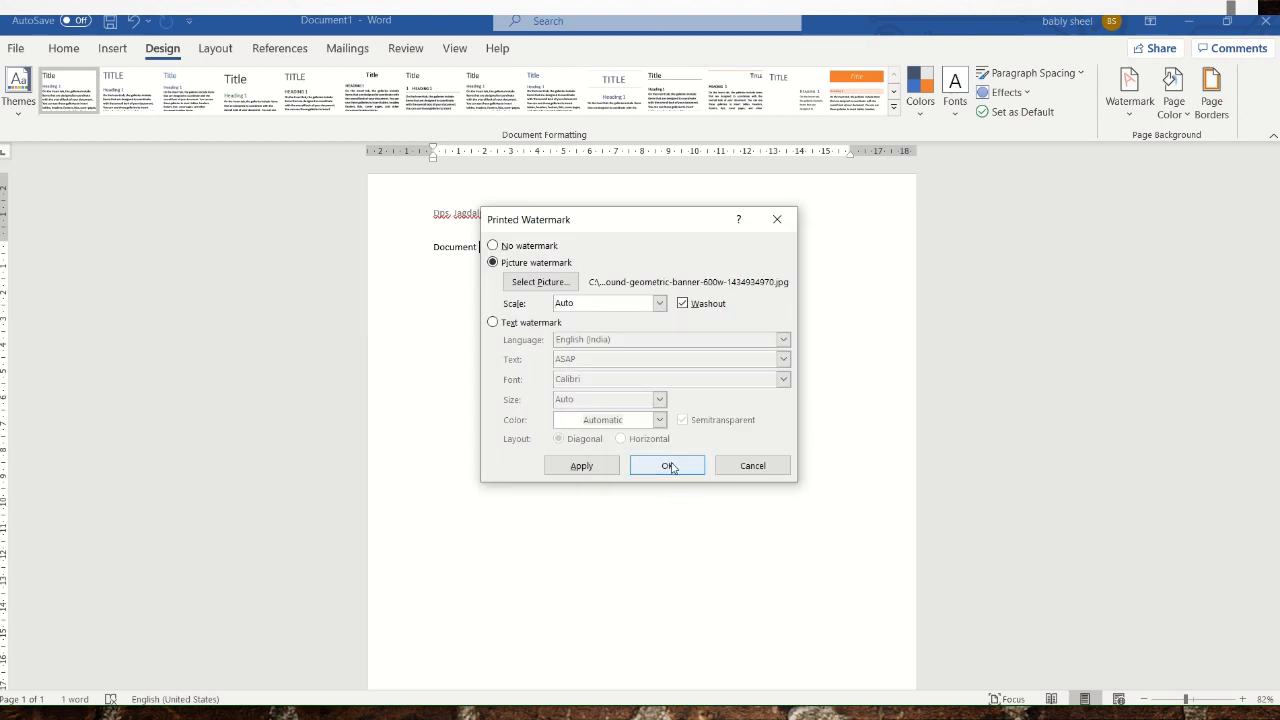
{"action": "left_click", "coordinate": [668, 466]}
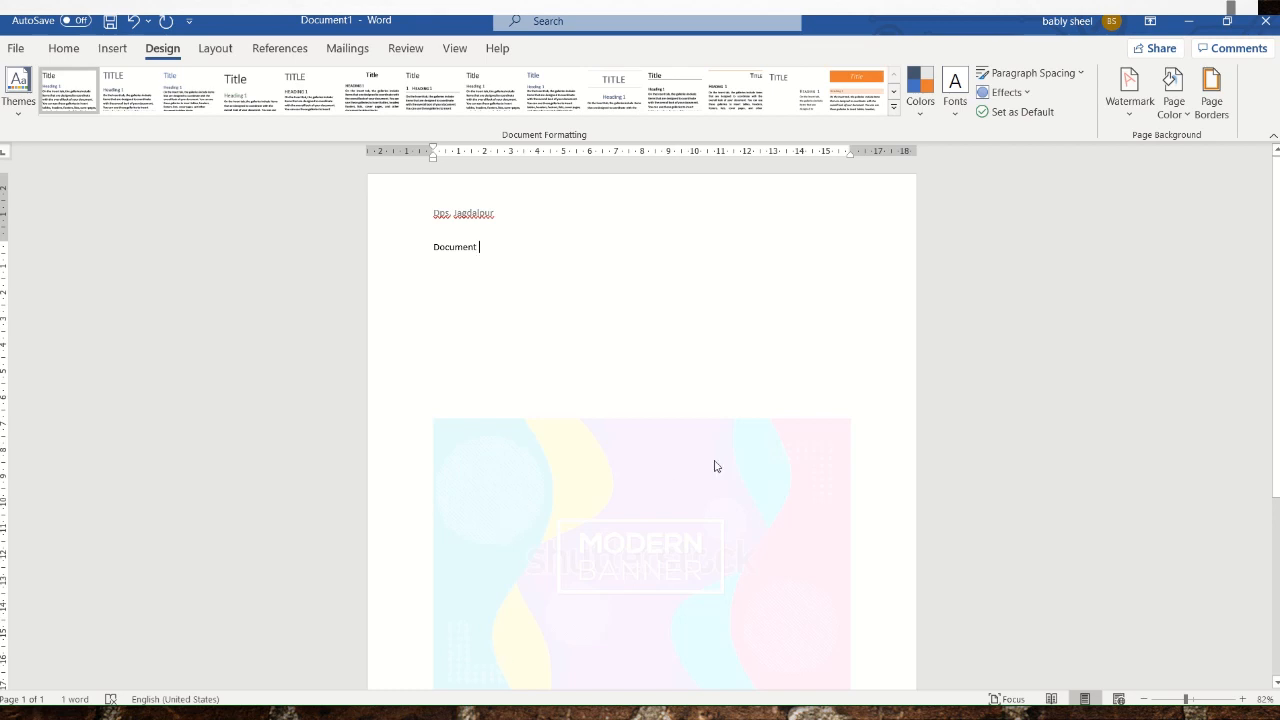
Step: Switch the custom watermark from a picture to a text watermark reading "DPS"
{"action": "left_click", "coordinate": [1130, 92]}
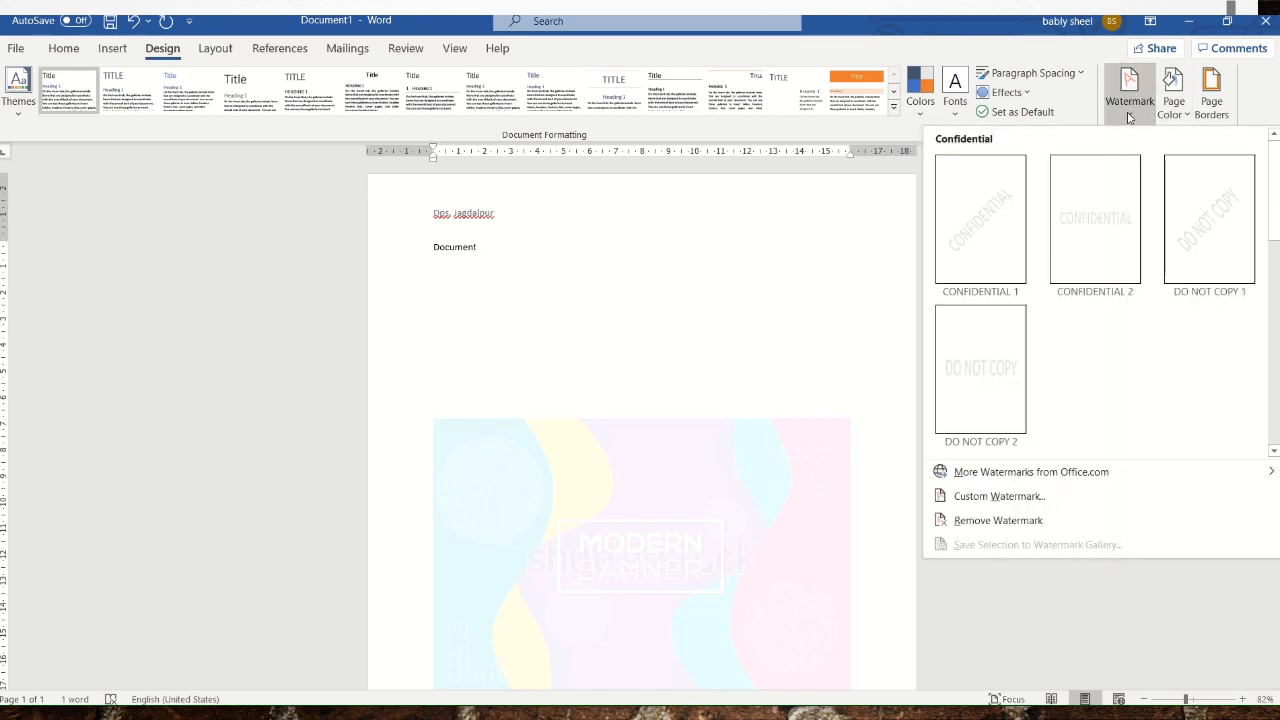
{"action": "left_click", "coordinate": [1022, 504]}
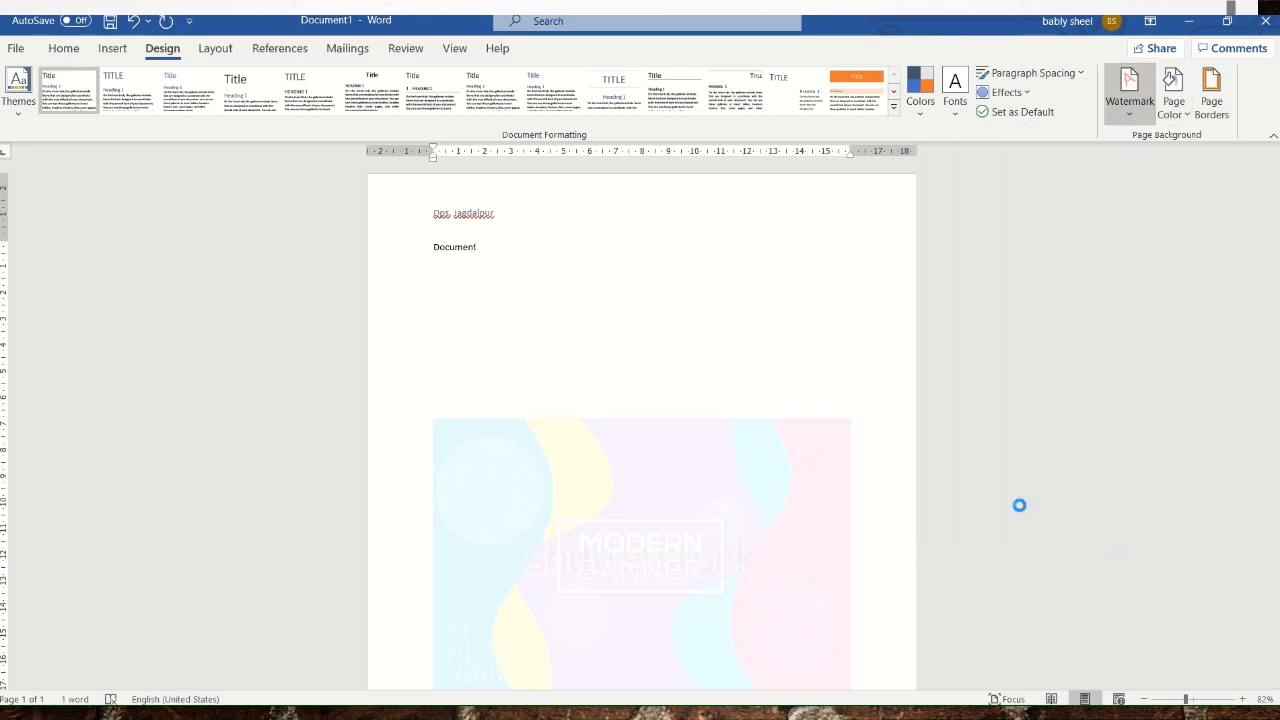
{"action": "left_click", "coordinate": [520, 248]}
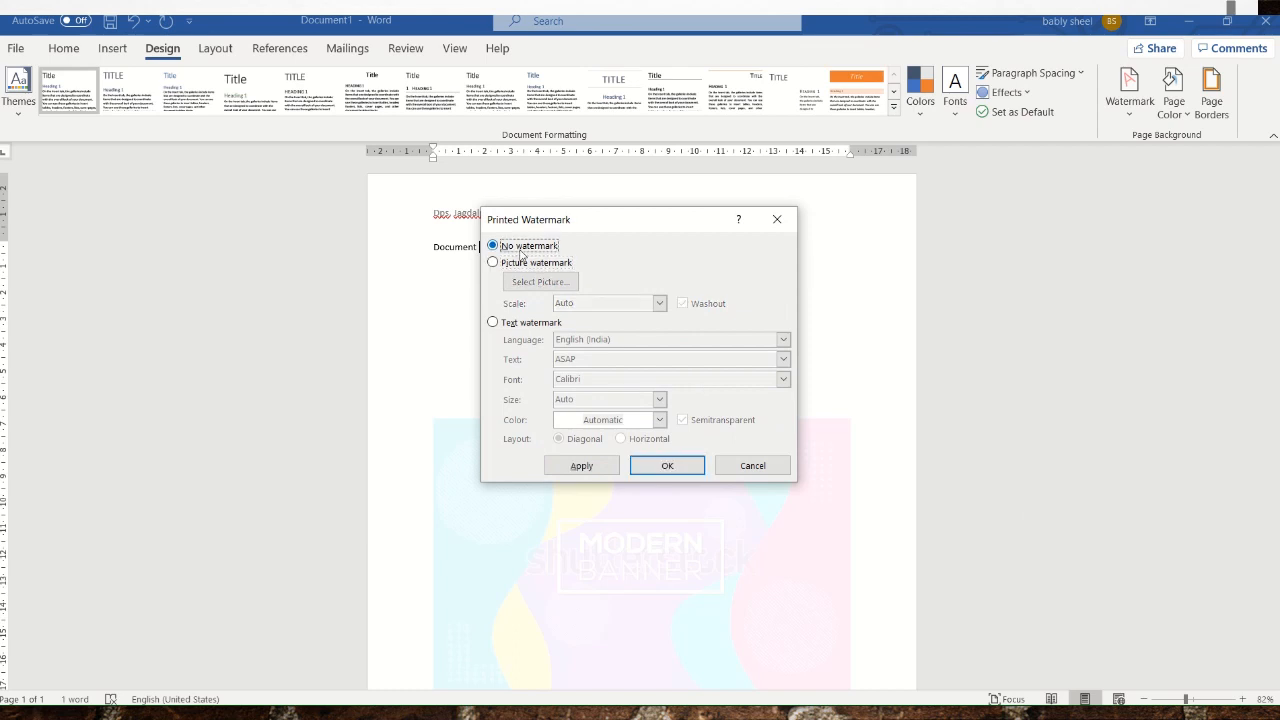
{"action": "left_click", "coordinate": [530, 323]}
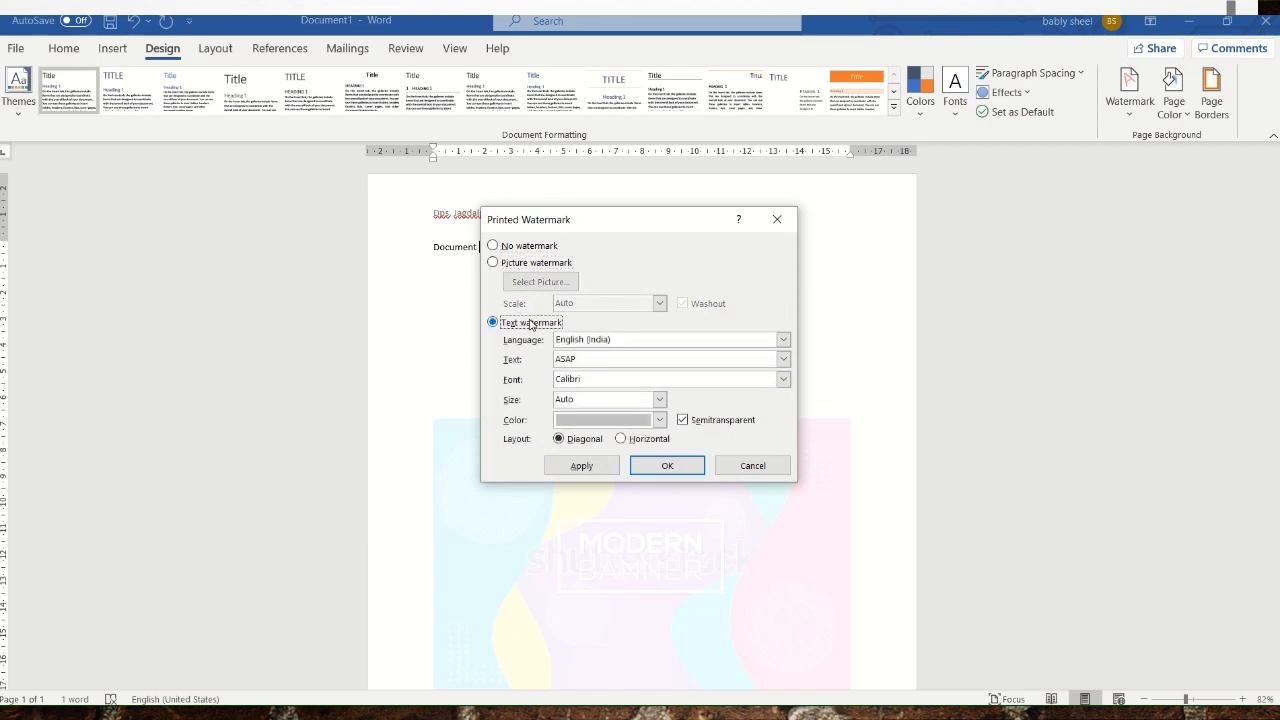
{"action": "left_click", "coordinate": [589, 363]}
{"action": "key", "text": "BackSpace"}
{"action": "key", "text": "BackSpace"}
{"action": "key", "text": "BackSpace"}
{"action": "key", "text": "BackSpace"}
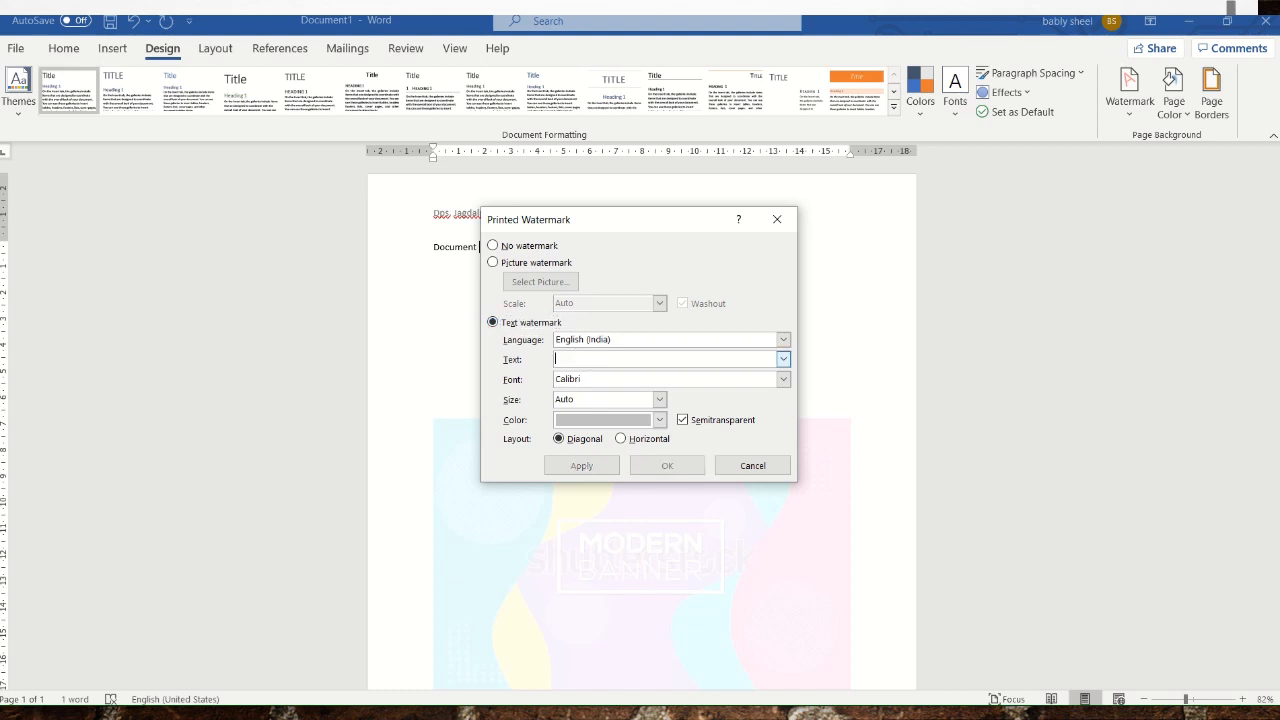
{"action": "type", "text": "d"}
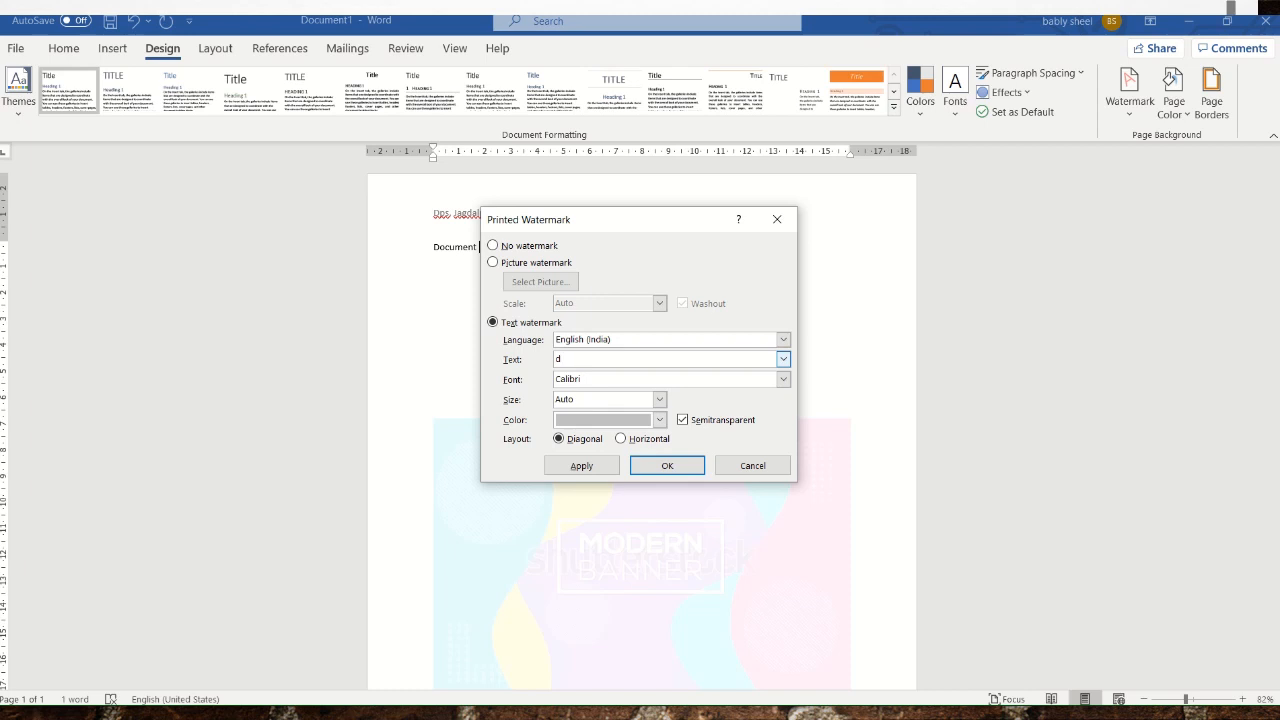
{"action": "key", "text": "BackSpace"}
{"action": "type", "text": "DPS"}
Step: Set the DPS text watermark to size 48, dark orange and diagonal layout, apply it, and close the watermark settings
{"action": "left_click", "coordinate": [659, 399]}
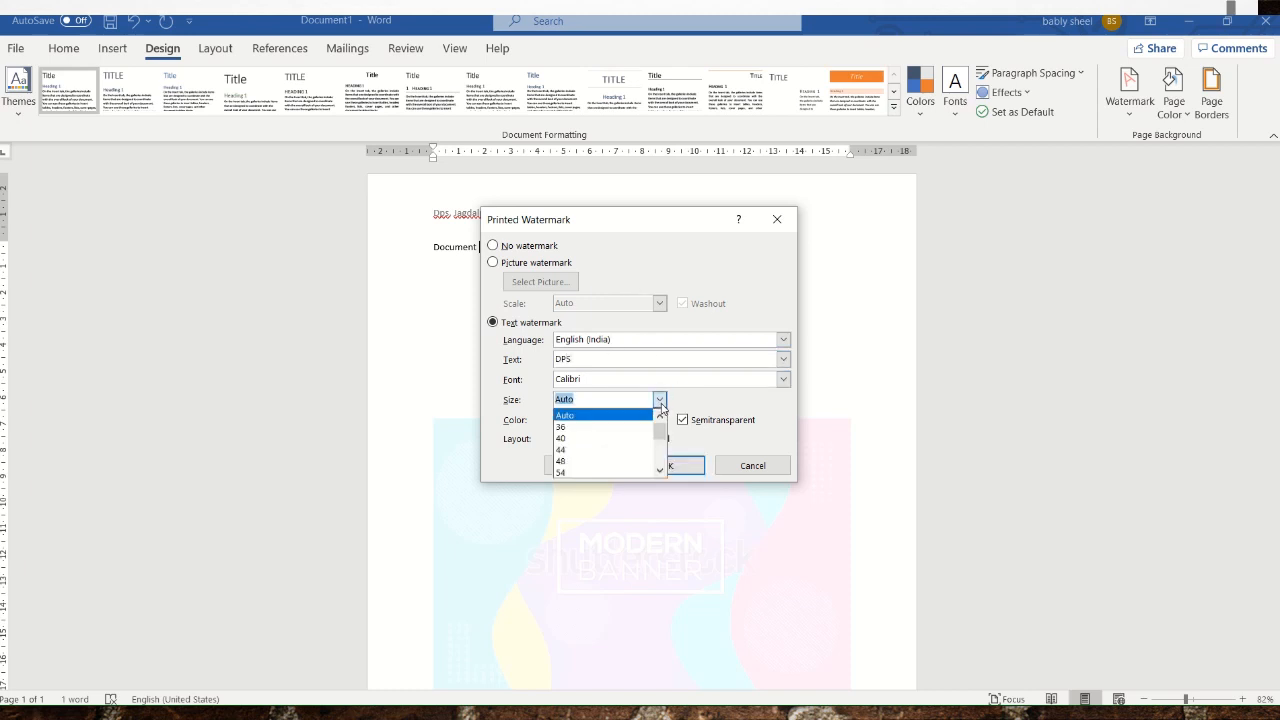
{"action": "left_click", "coordinate": [626, 460]}
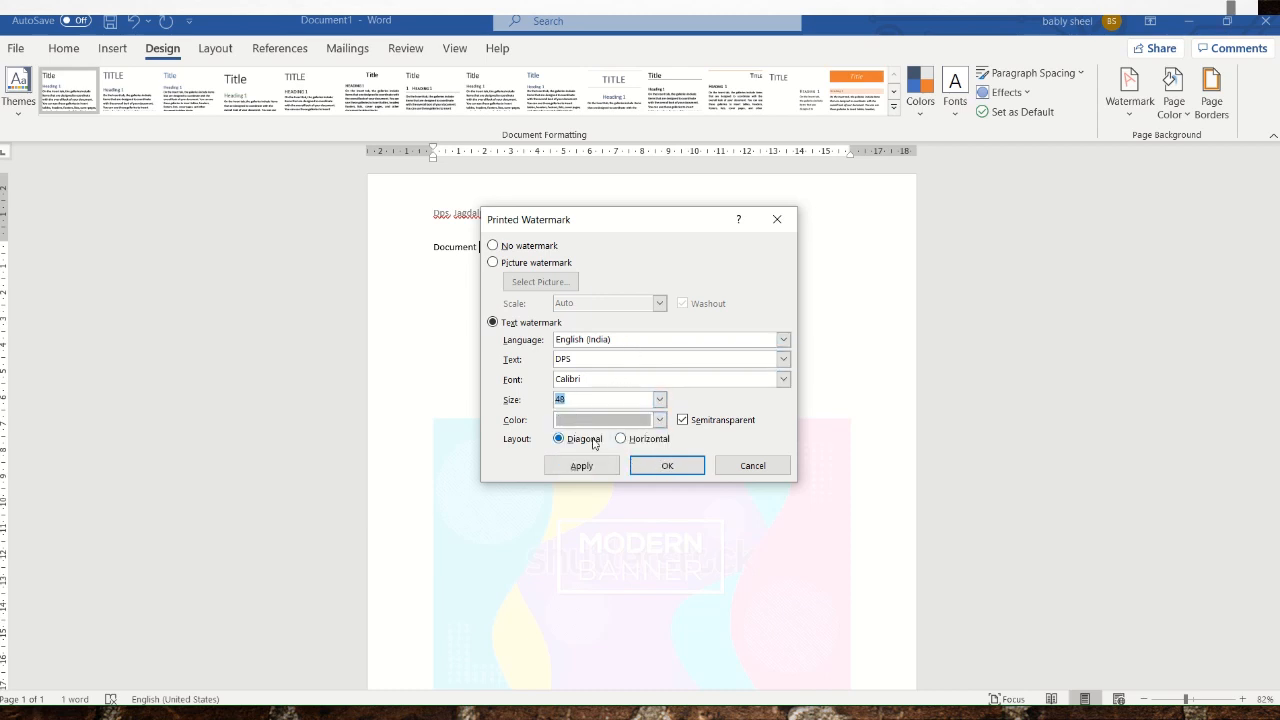
{"action": "left_click", "coordinate": [663, 421]}
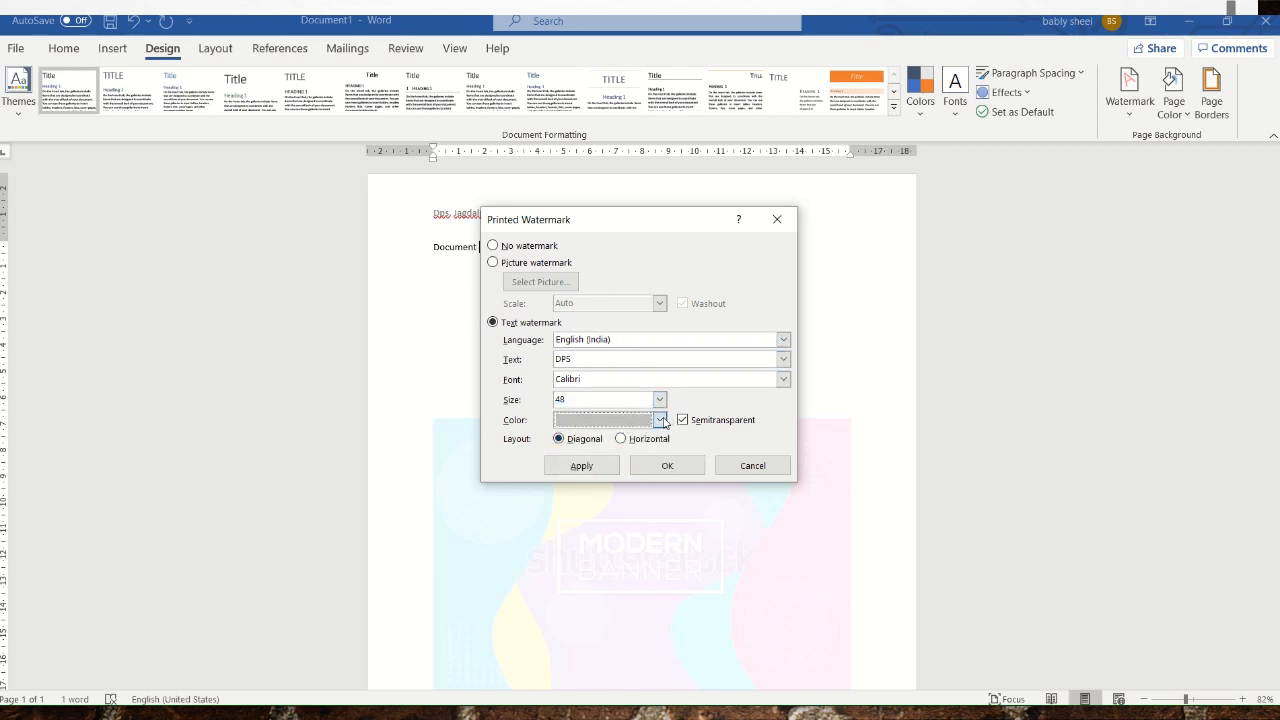
{"action": "left_click", "coordinate": [660, 420]}
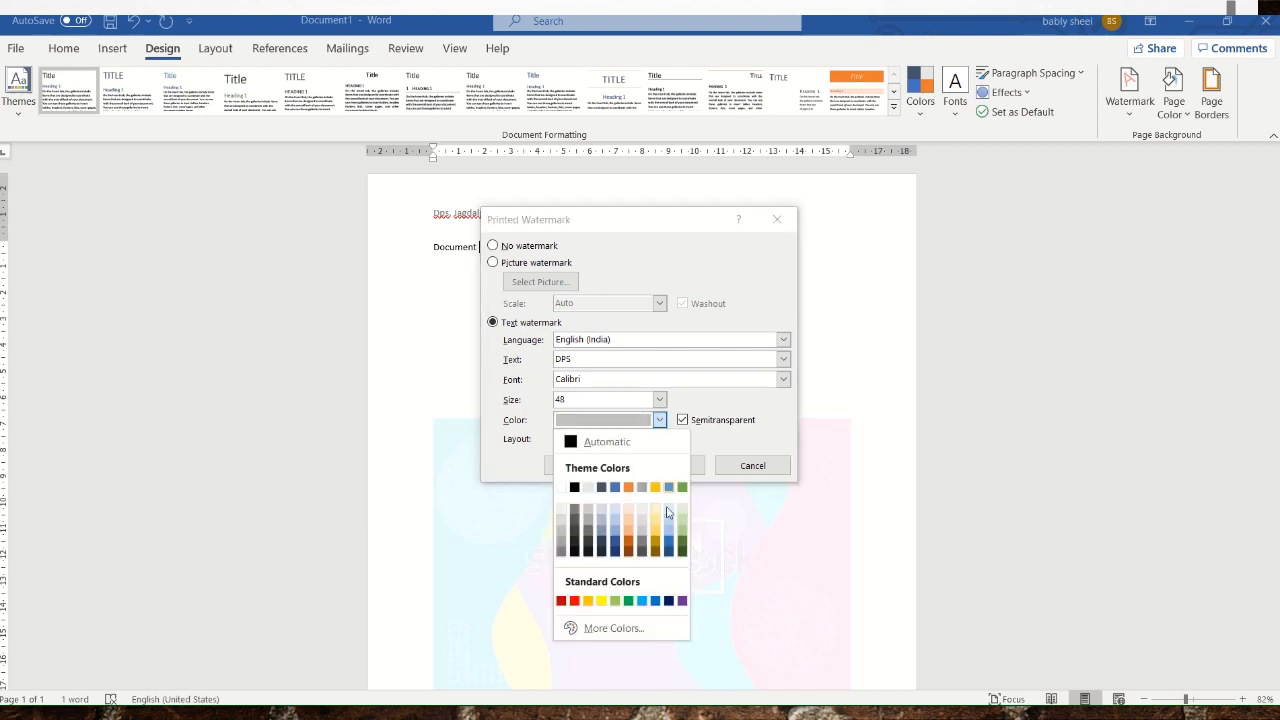
{"action": "left_click", "coordinate": [632, 545]}
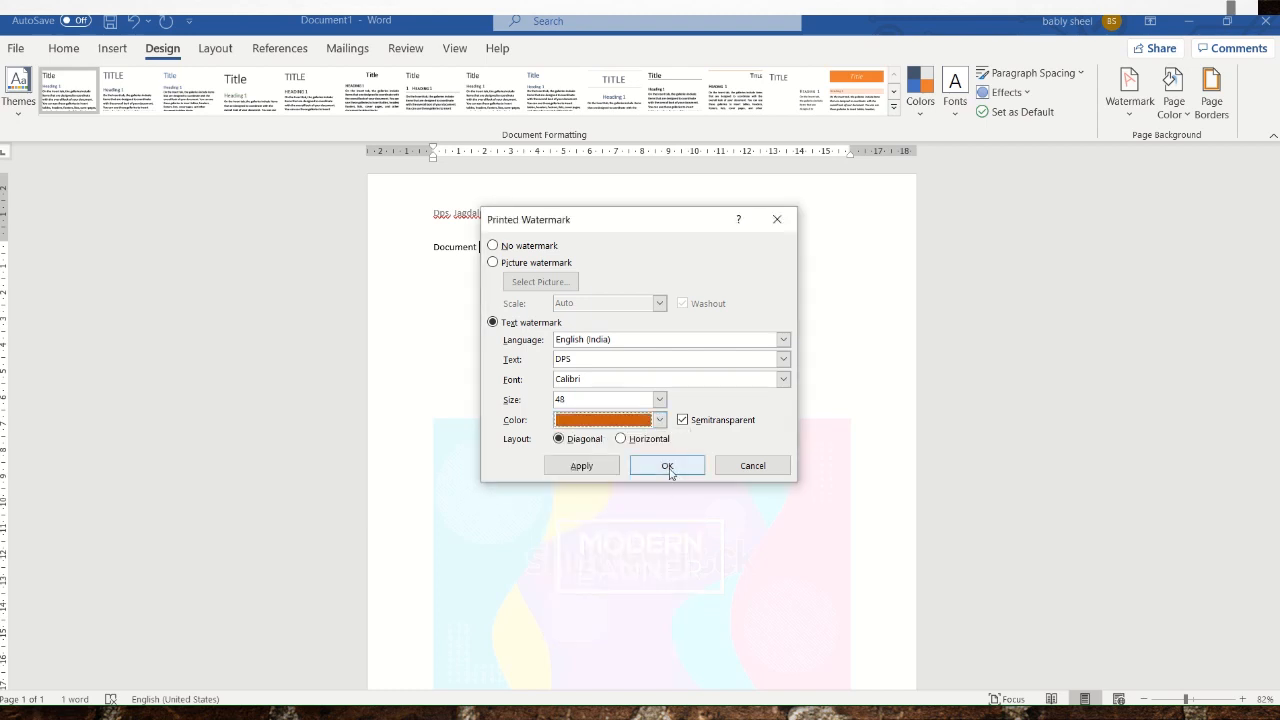
{"action": "left_click", "coordinate": [621, 439]}
{"action": "left_click", "coordinate": [560, 439]}
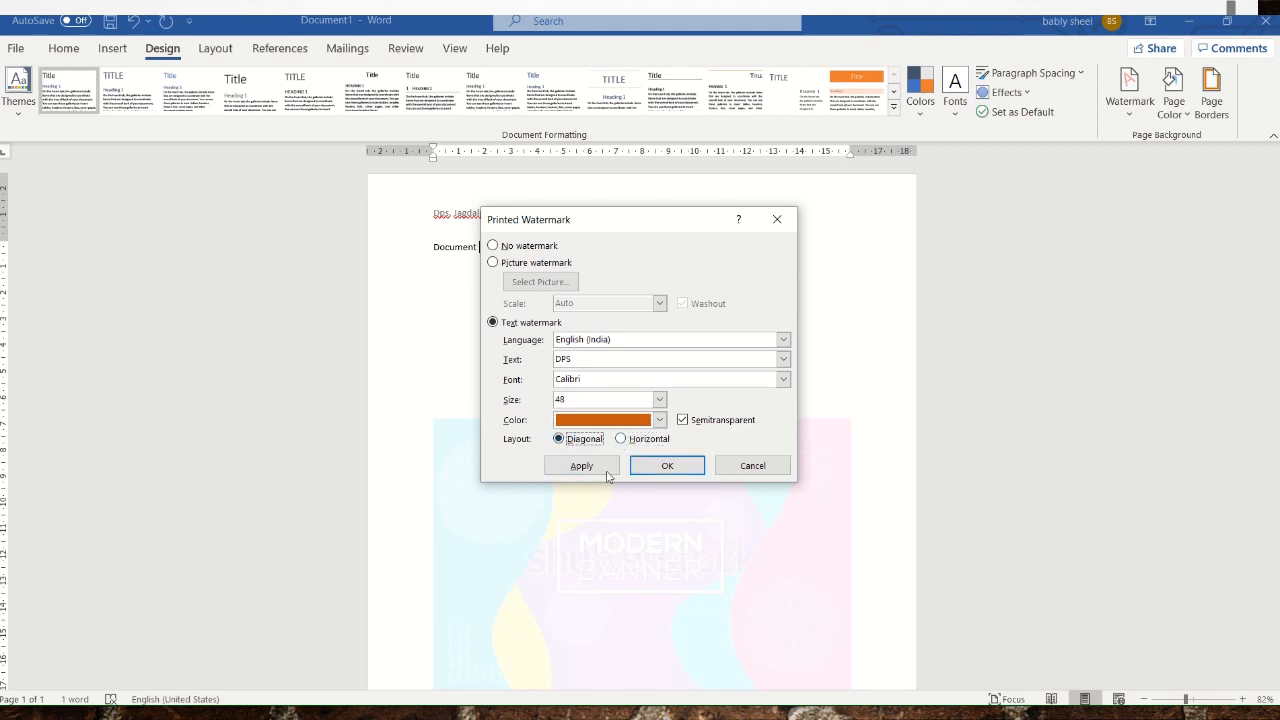
{"action": "left_click", "coordinate": [590, 467]}
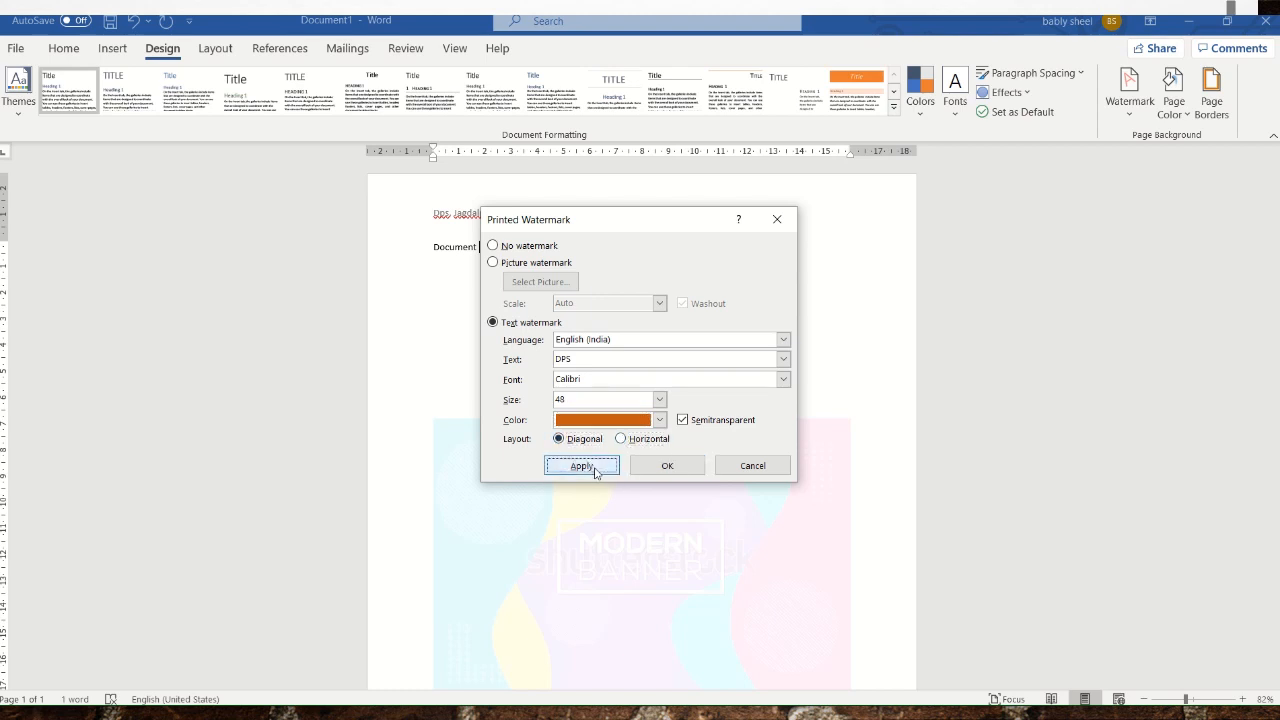
{"action": "left_click", "coordinate": [760, 465]}
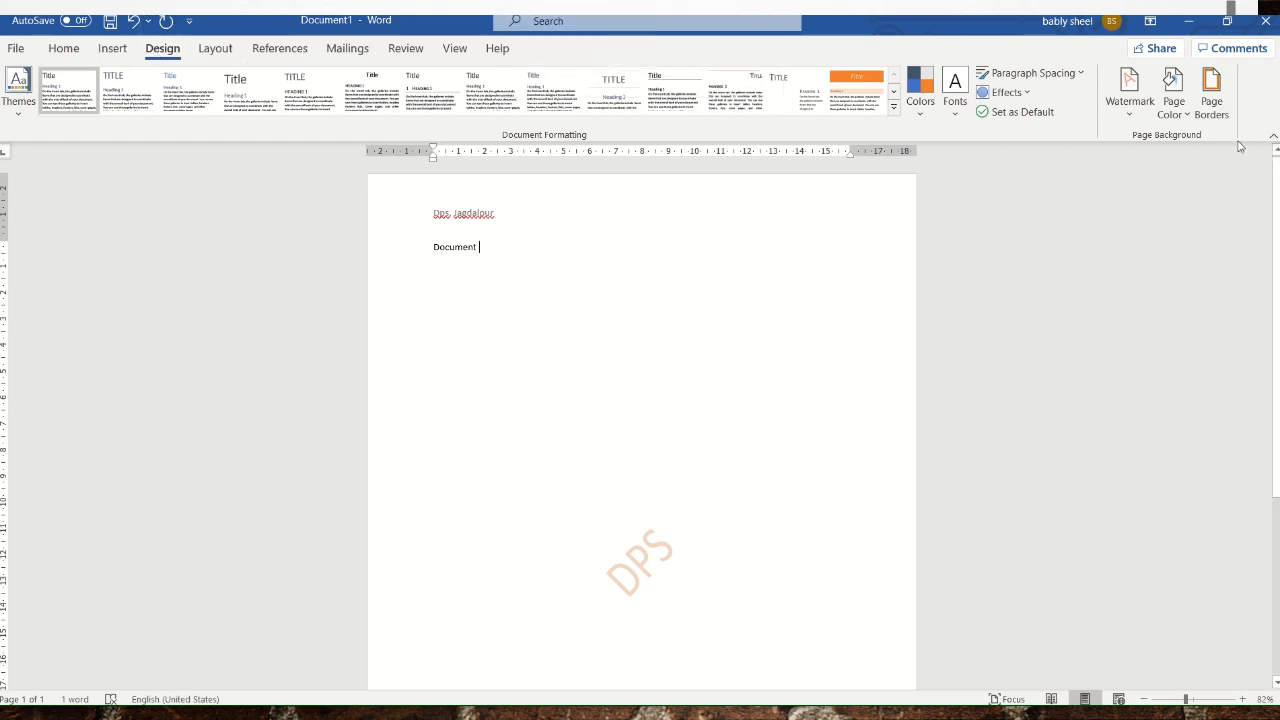
Step: Try the Box, Shadow, 3-D and Custom page border settings, and choose Box for the whole document
{"action": "left_click", "coordinate": [1185, 108]}
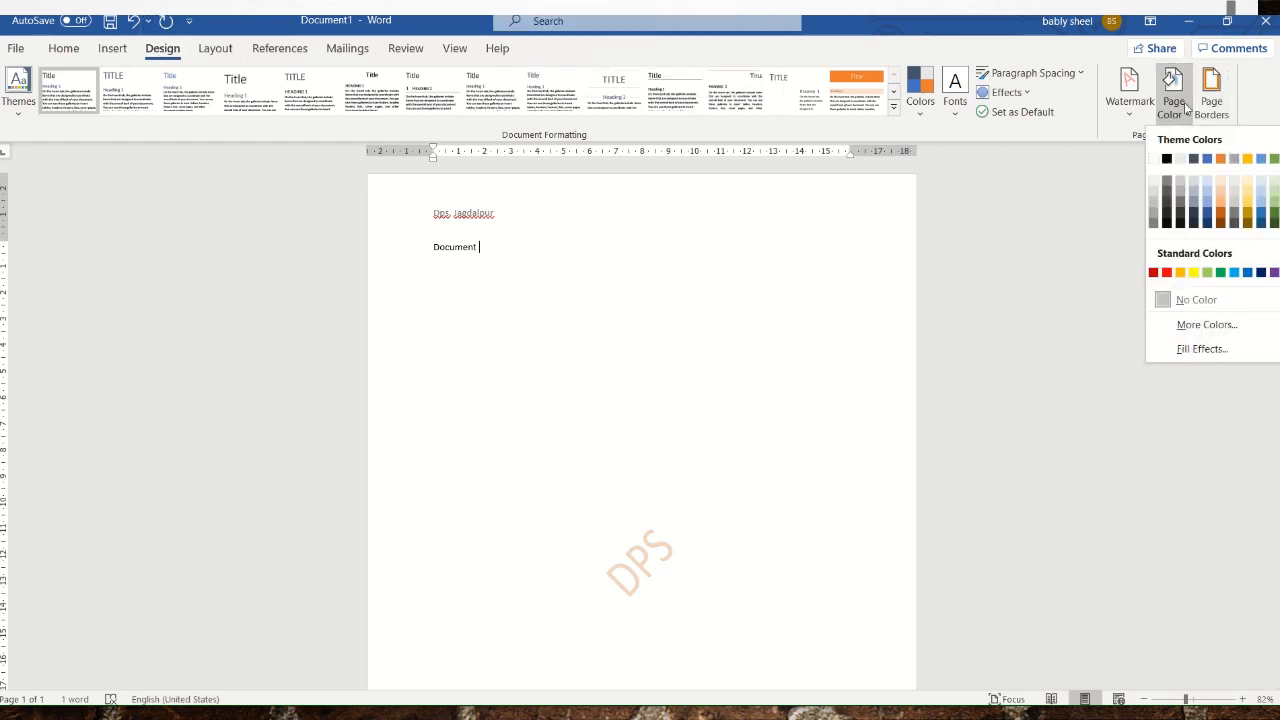
{"action": "left_click", "coordinate": [1210, 105]}
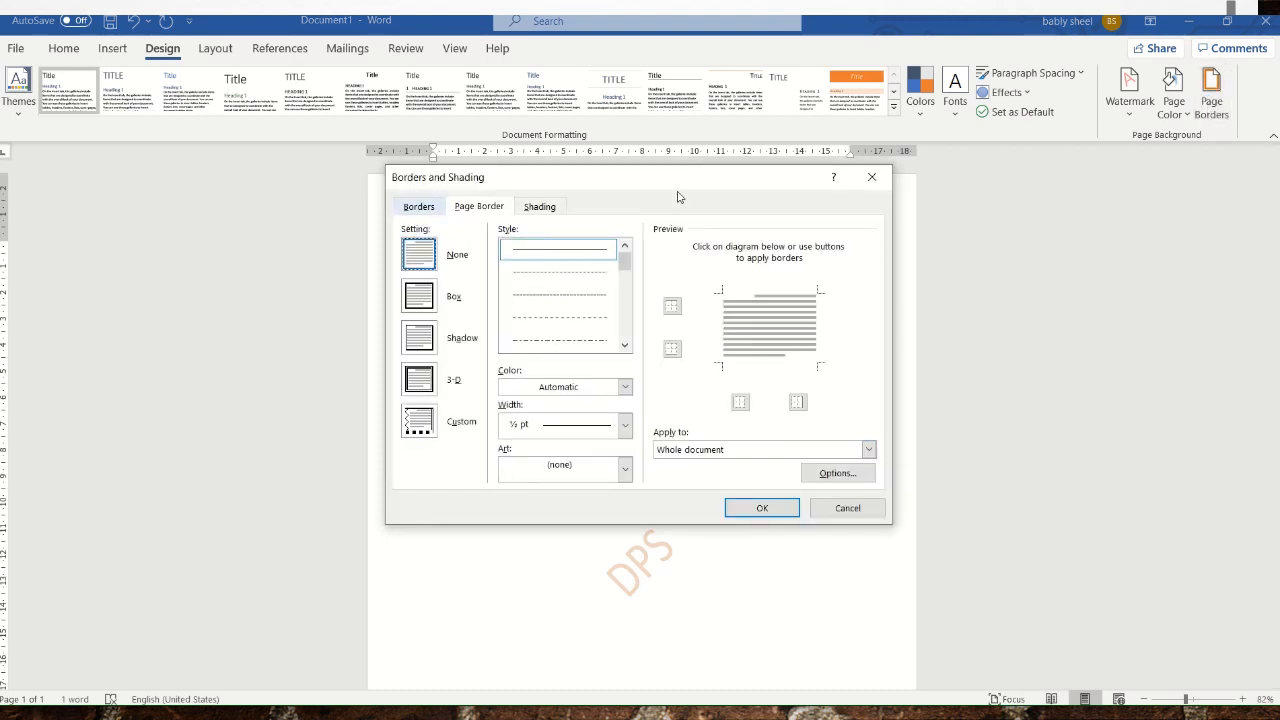
{"action": "left_click", "coordinate": [419, 312]}
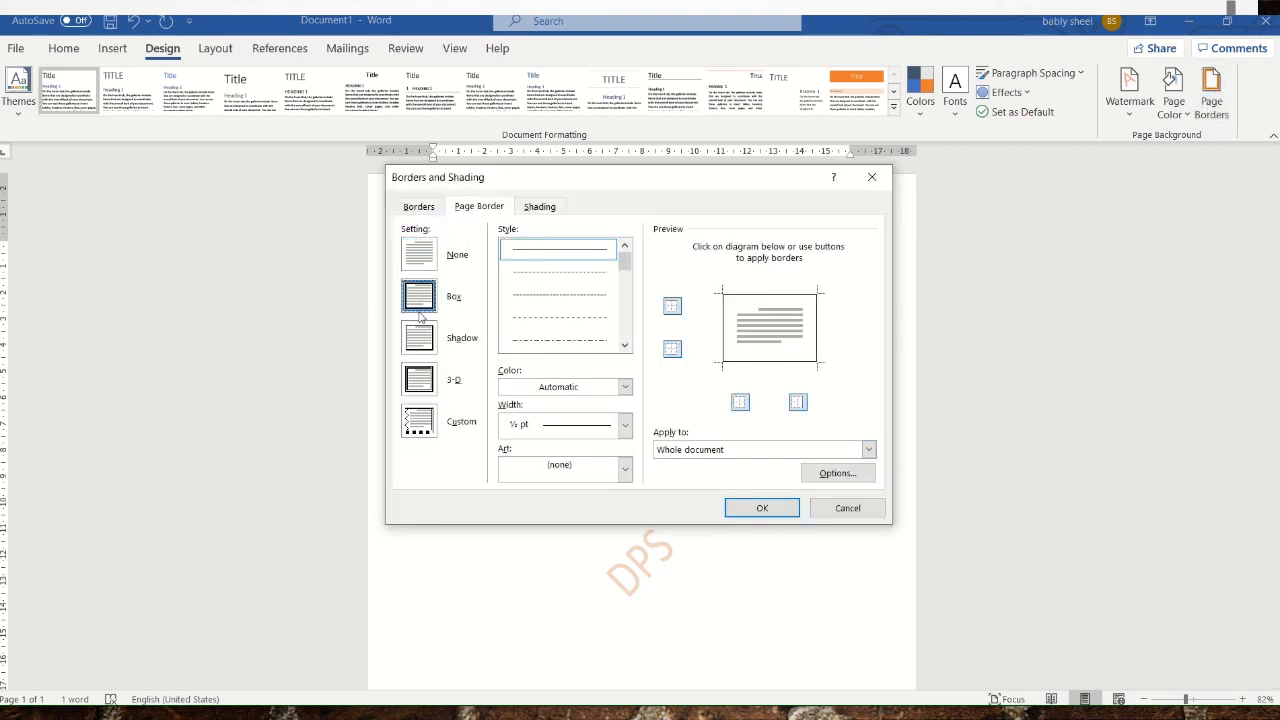
{"action": "left_click", "coordinate": [419, 338]}
{"action": "left_click", "coordinate": [419, 378]}
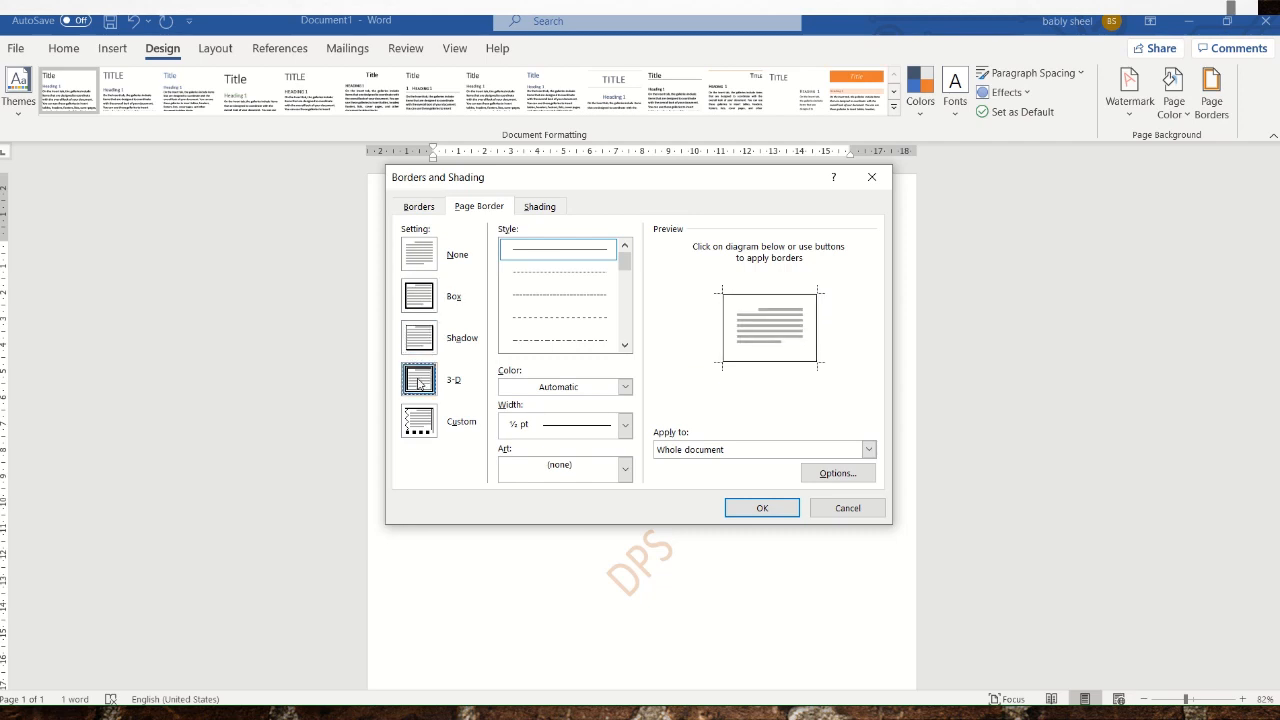
{"action": "left_click", "coordinate": [418, 421]}
{"action": "left_click", "coordinate": [419, 378]}
{"action": "left_click", "coordinate": [419, 338]}
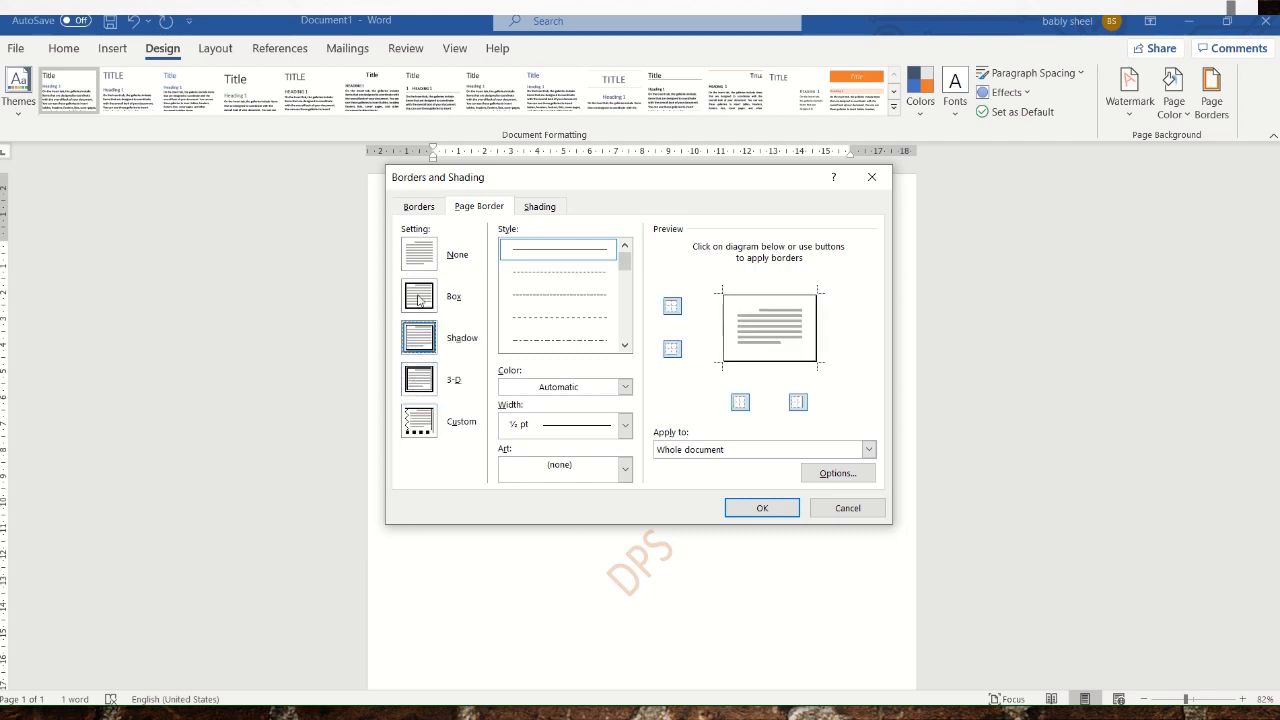
{"action": "left_click", "coordinate": [418, 298]}
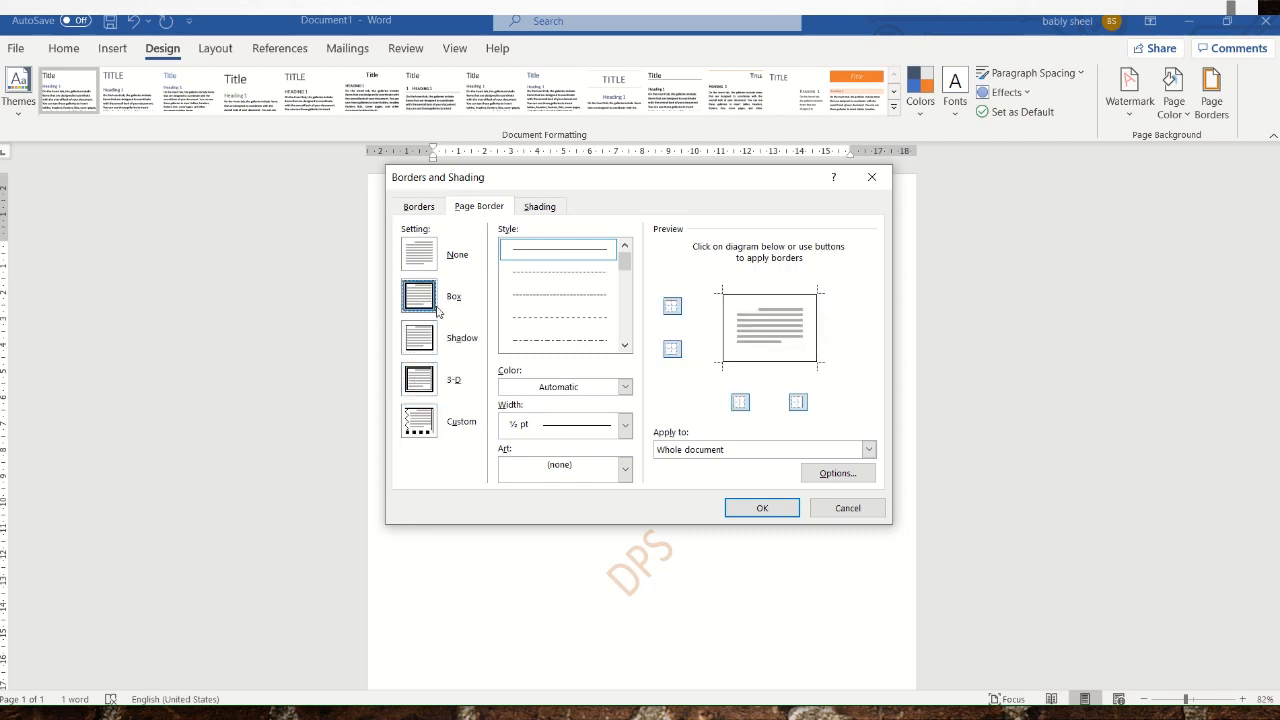
Step: Give the box page border a heavy thick line style in dark blue with a 4½ pt width, and apply it
{"action": "left_click", "coordinate": [624, 344]}
{"action": "left_click", "coordinate": [624, 344]}
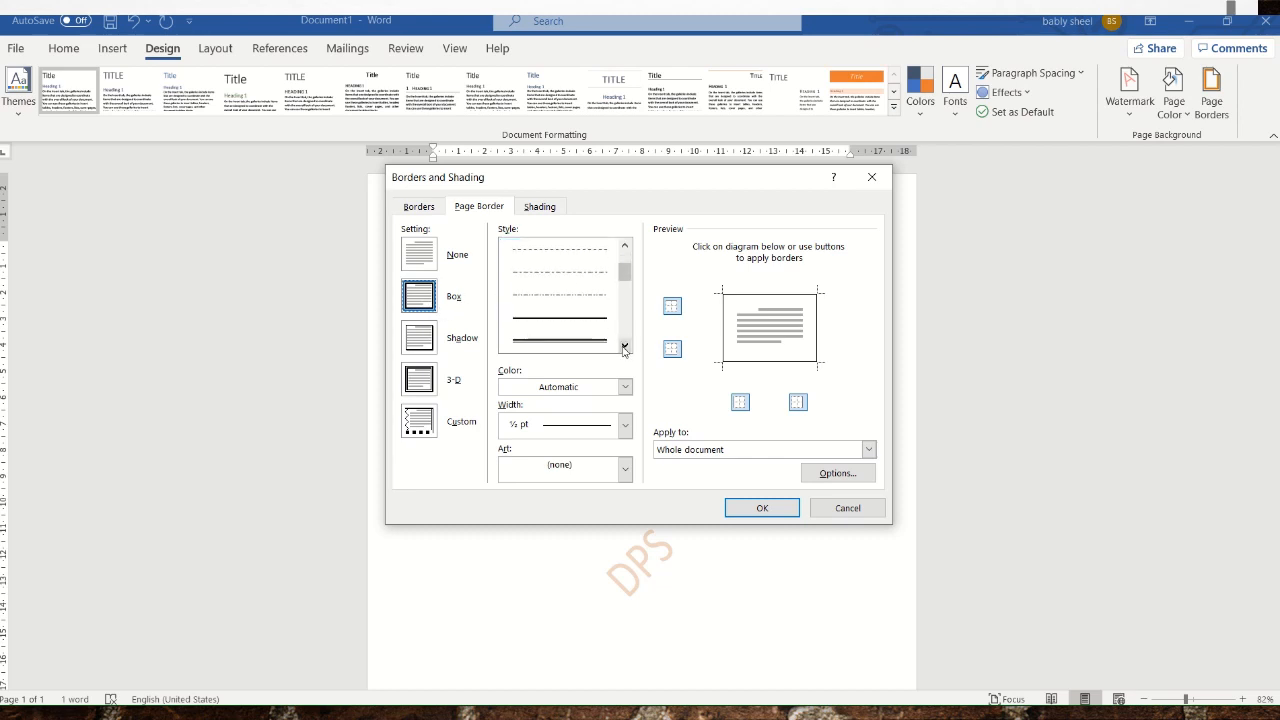
{"action": "left_click", "coordinate": [624, 344]}
{"action": "left_click", "coordinate": [604, 326]}
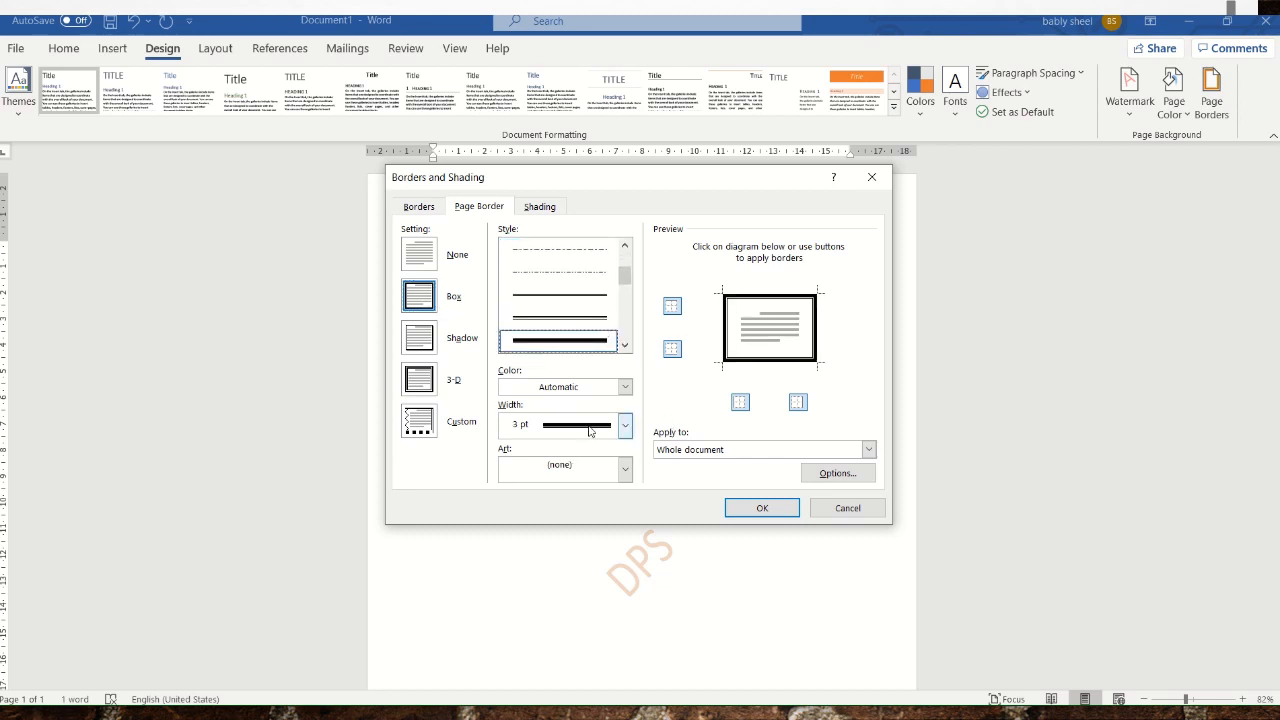
{"action": "left_click", "coordinate": [629, 390]}
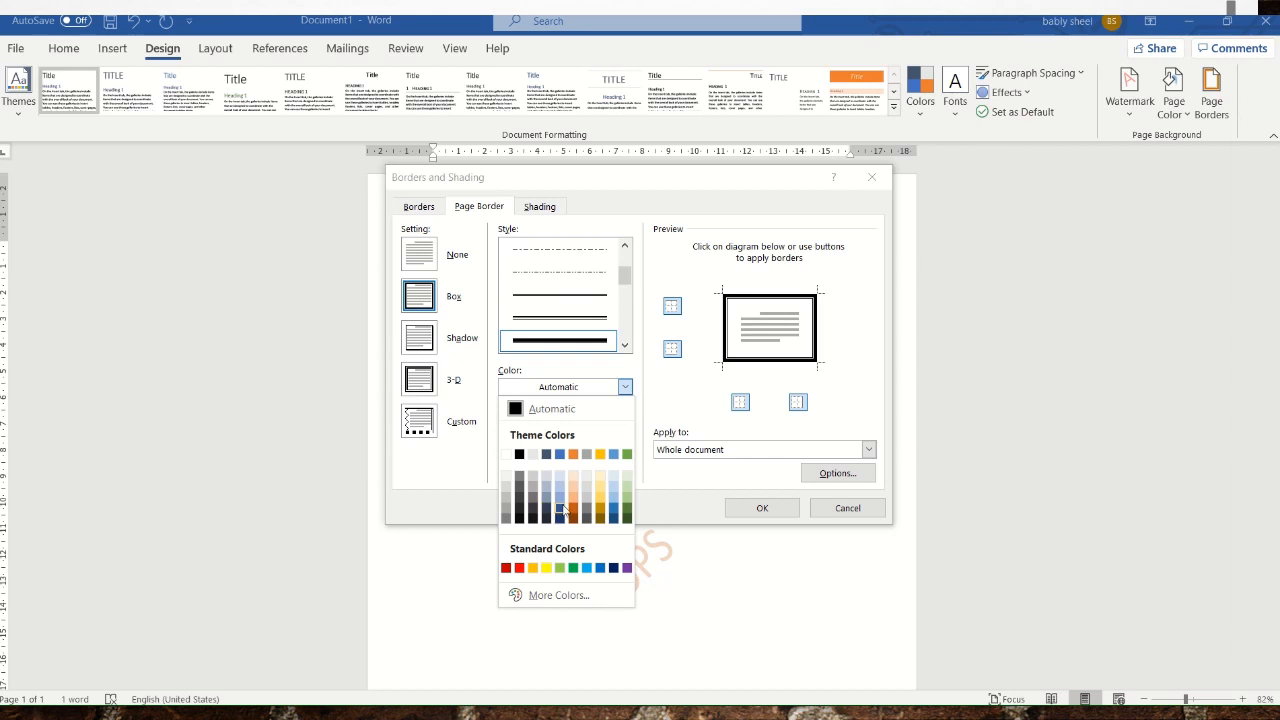
{"action": "left_click", "coordinate": [564, 505]}
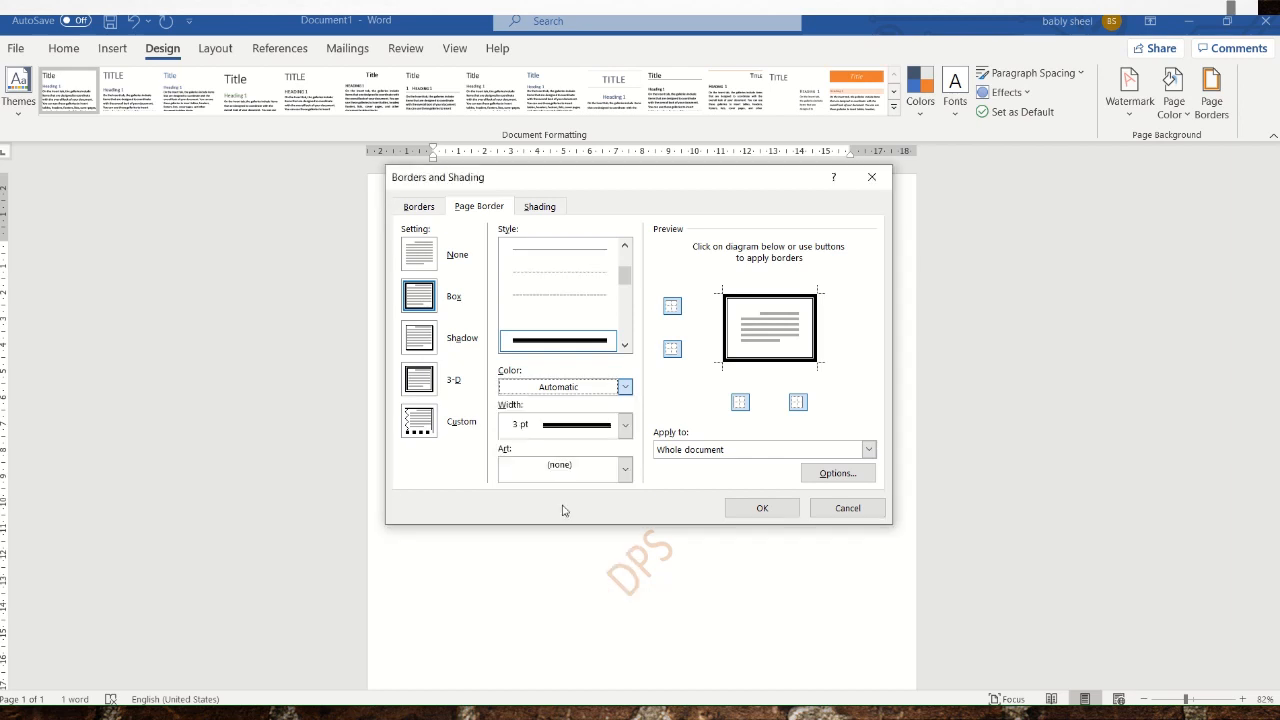
{"action": "left_click", "coordinate": [625, 425]}
{"action": "left_click", "coordinate": [583, 519]}
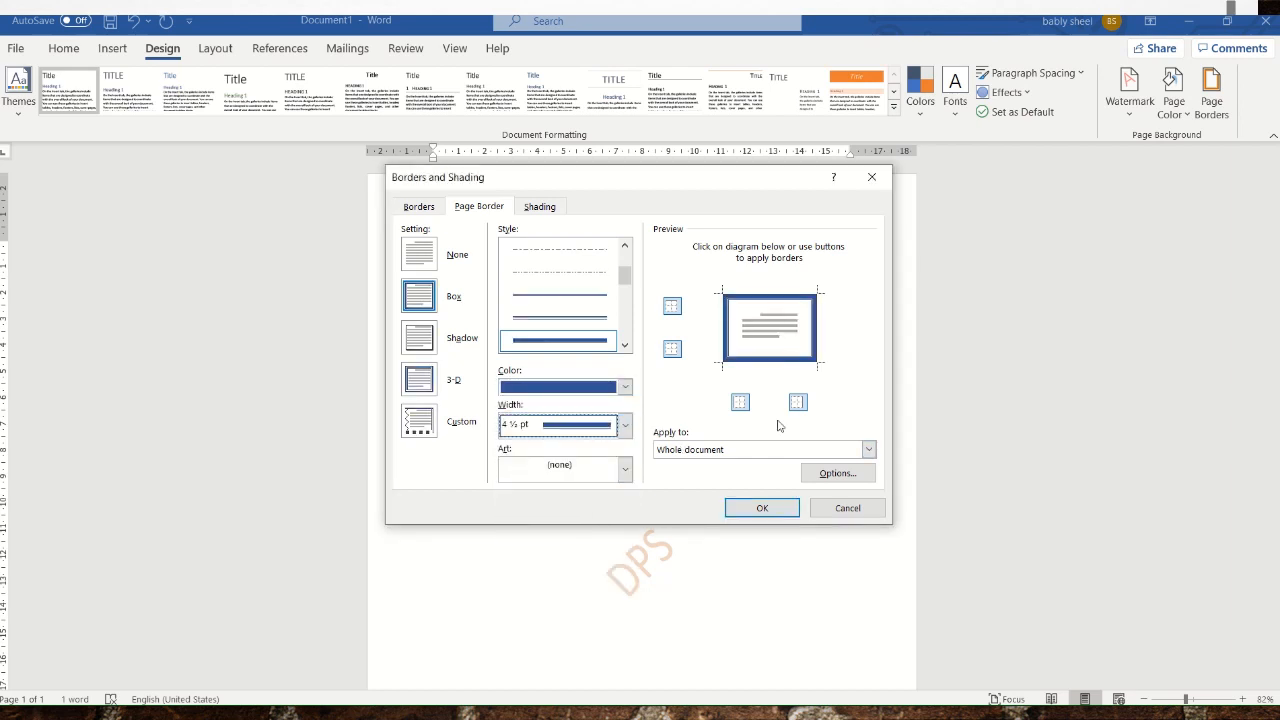
{"action": "left_click", "coordinate": [763, 508]}
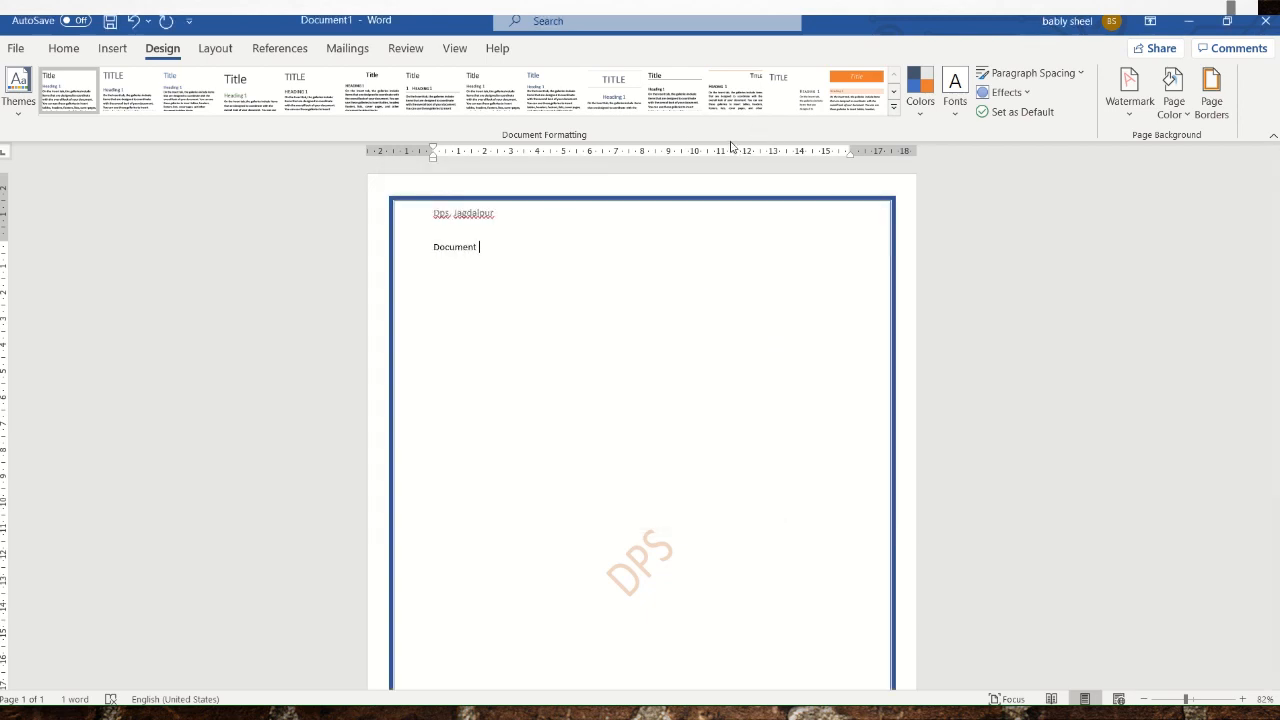
Step: Fill the page background with bright cyan from the standard color palette under More Colors
{"action": "left_click", "coordinate": [1177, 112]}
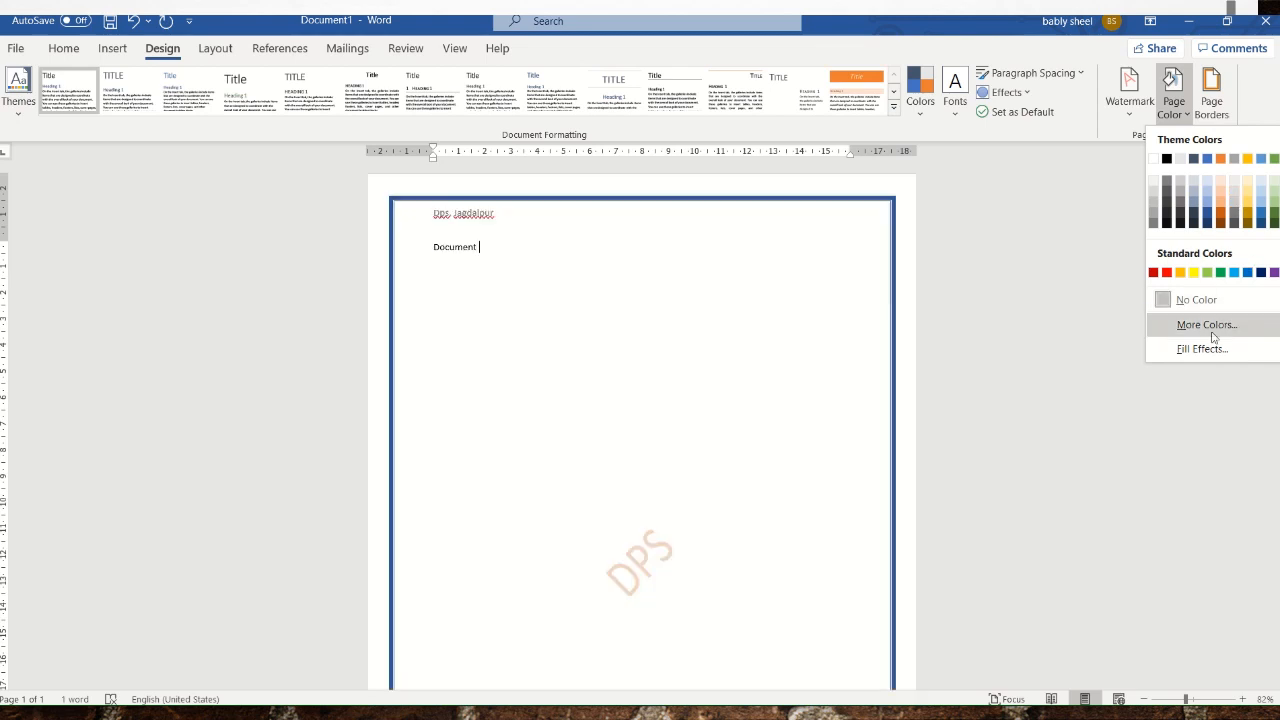
{"action": "left_click", "coordinate": [1211, 332]}
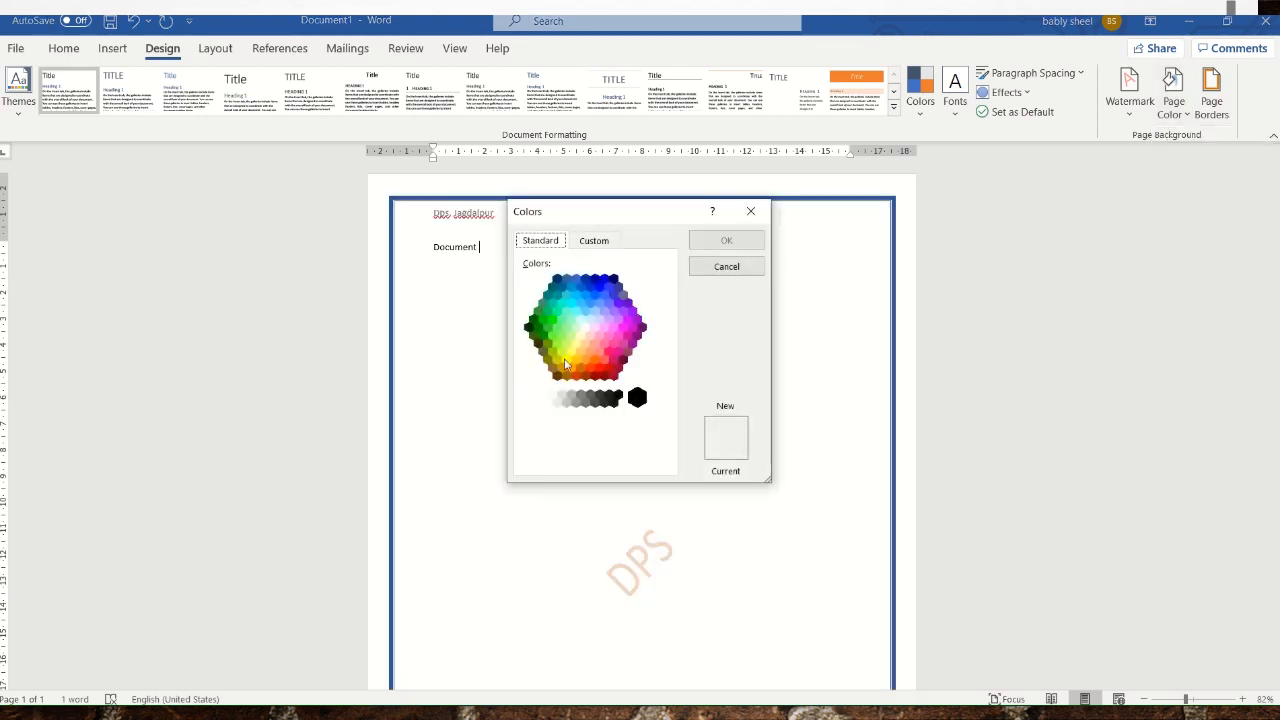
{"action": "left_click", "coordinate": [573, 312]}
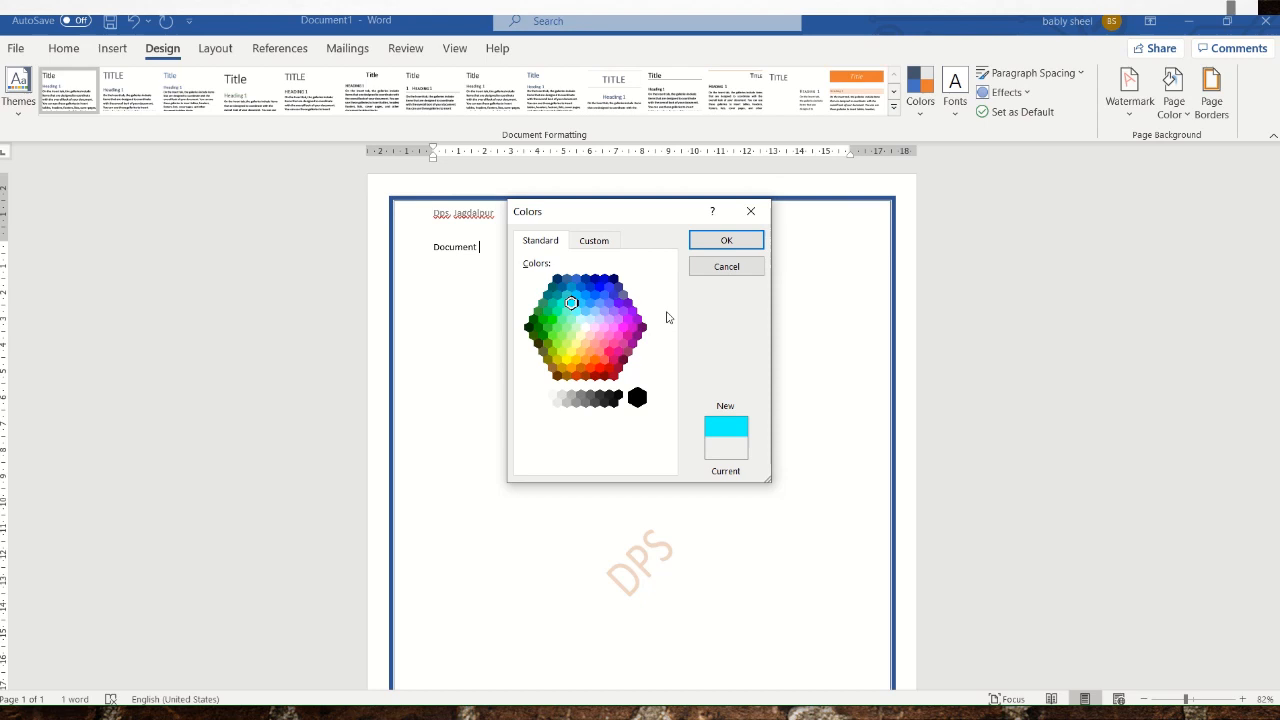
{"action": "left_click", "coordinate": [710, 247]}
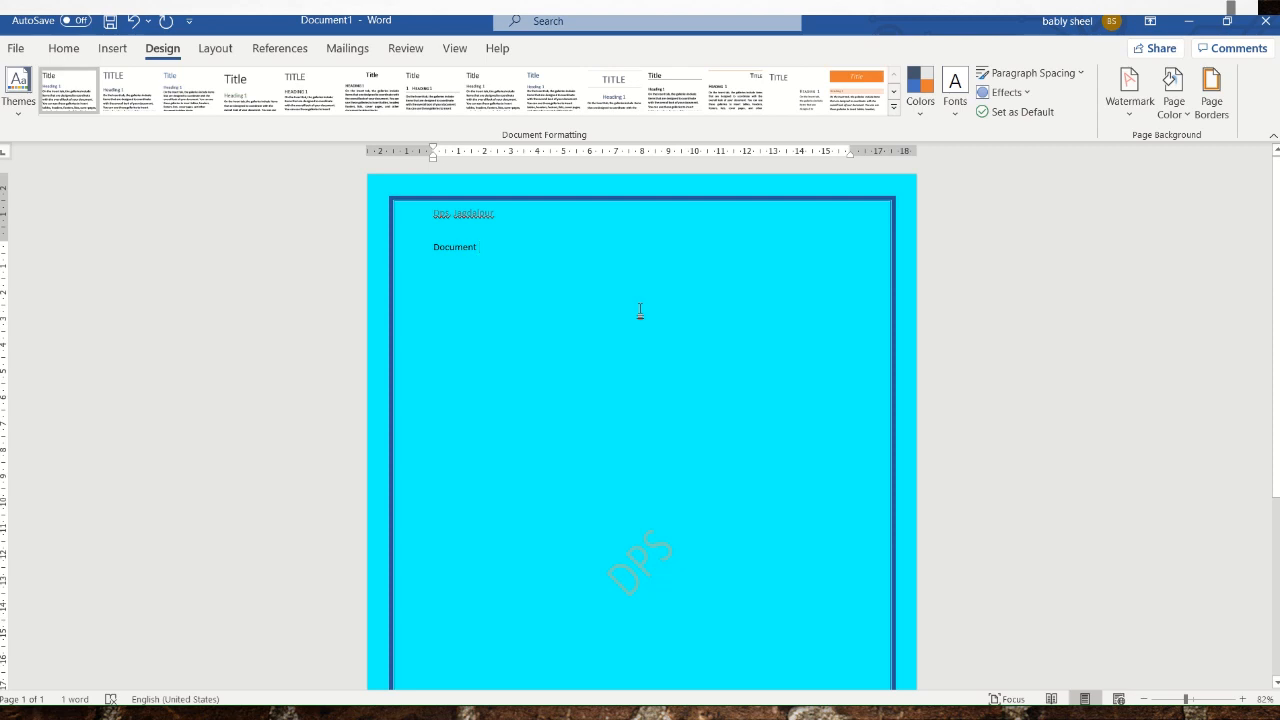
{"action": "mouse_move", "coordinate": [644, 44]}
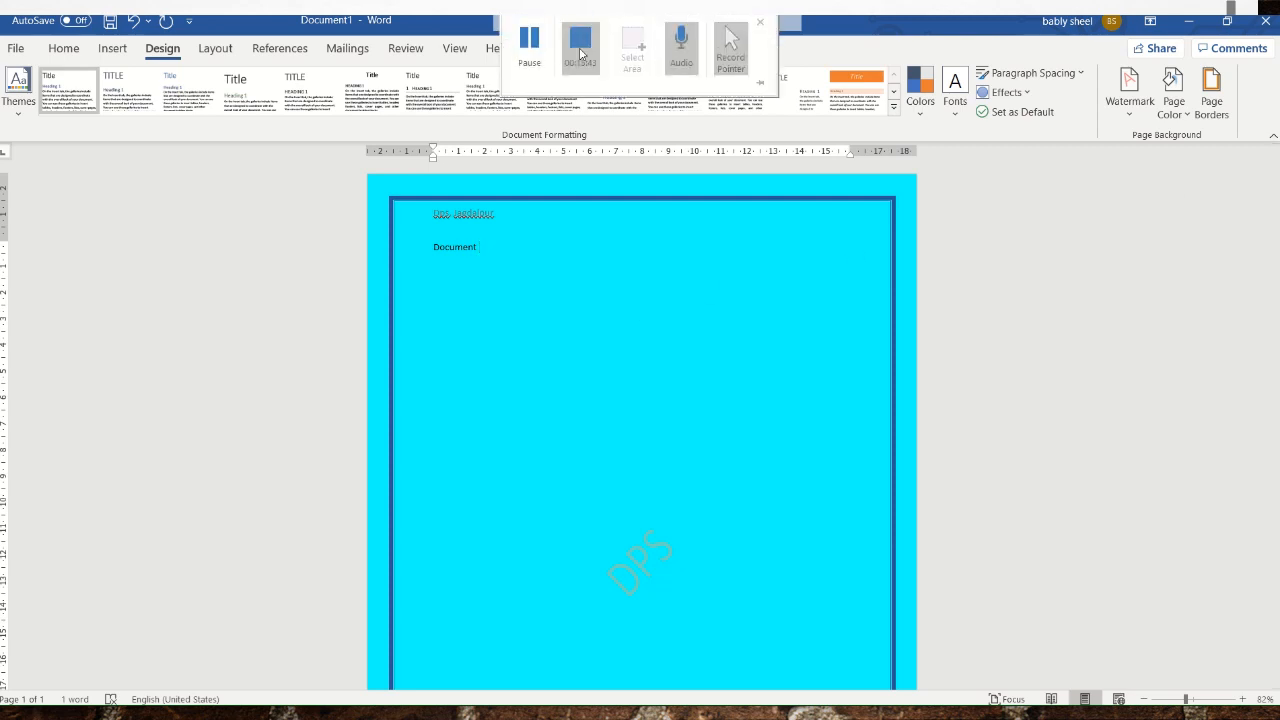